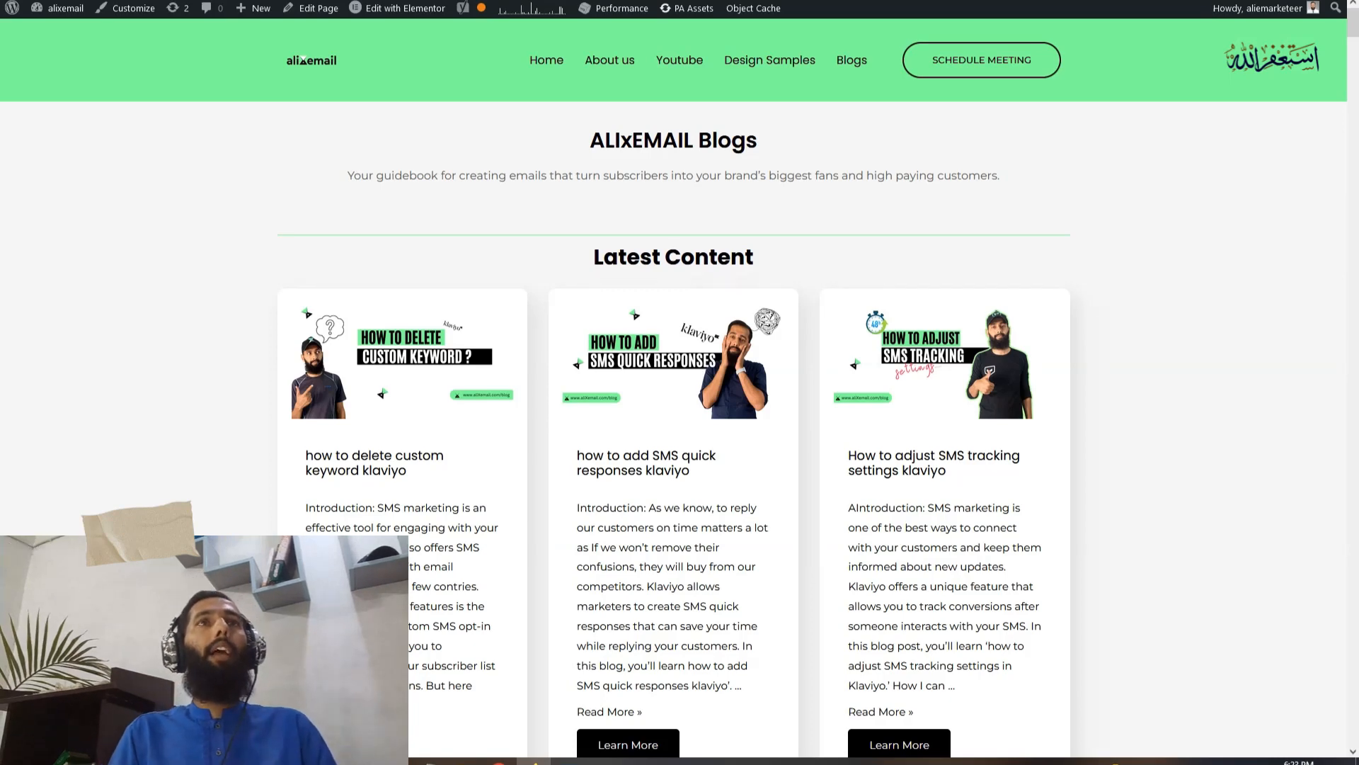
# Switch to the Marketing Chamber YouTube channel and browse its list of videos
pyautogui.hotkey('ctrl', 'Tab')
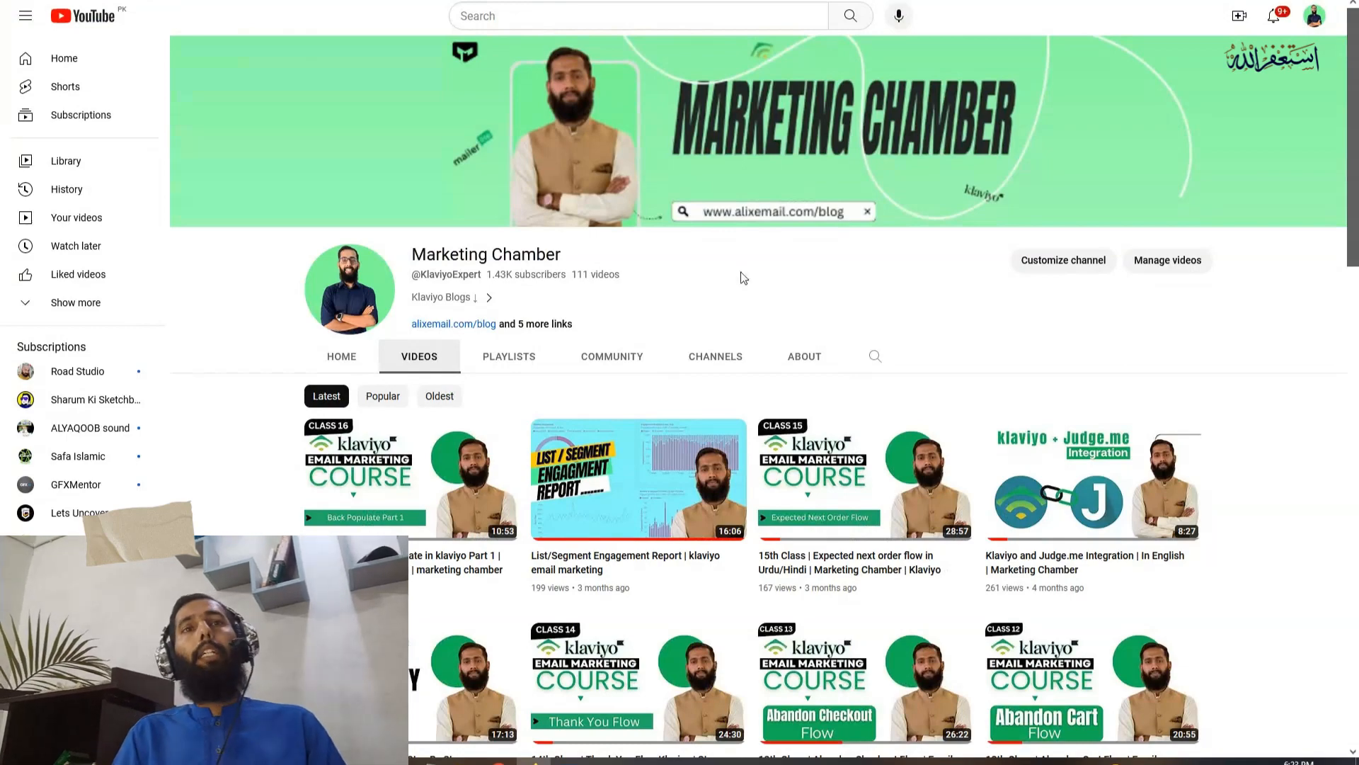
pyautogui.scroll(-2, 761, 291)
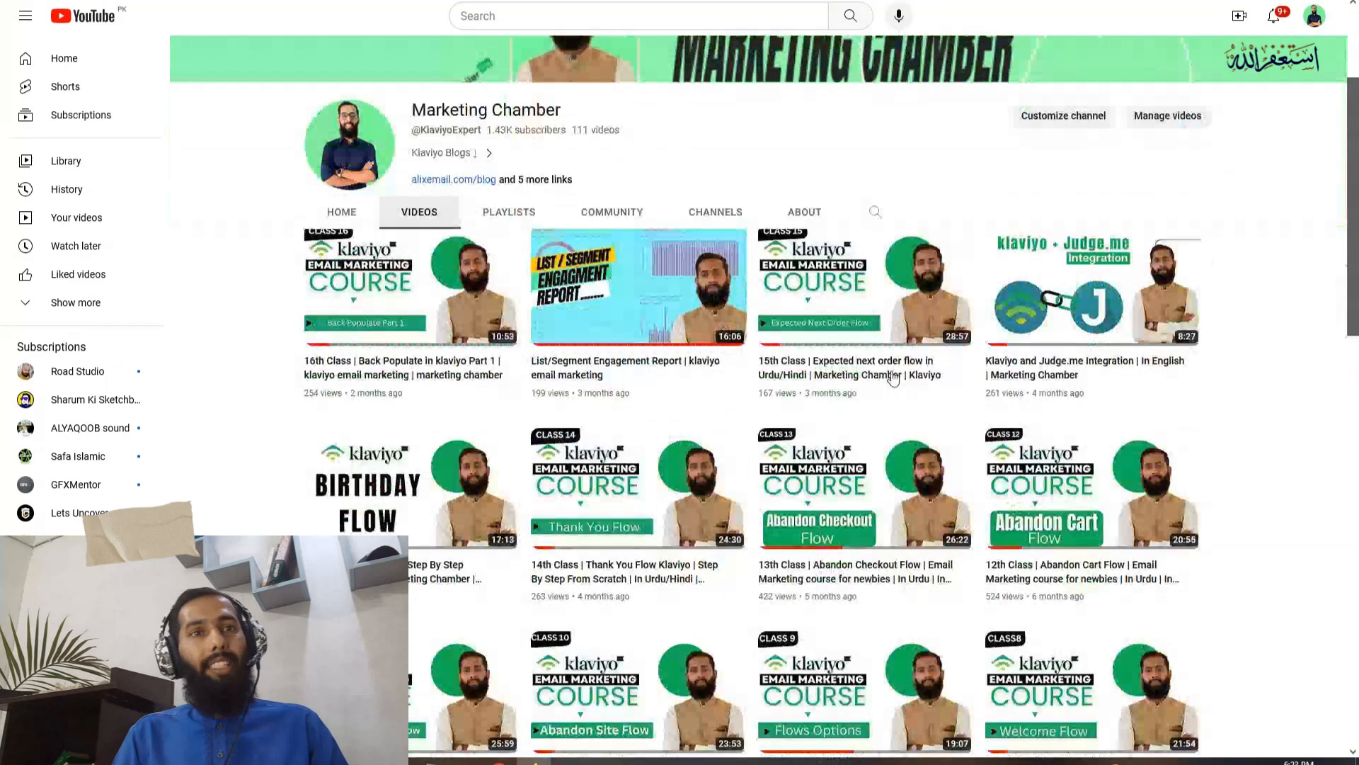
pyautogui.scroll(-2, 893, 379)
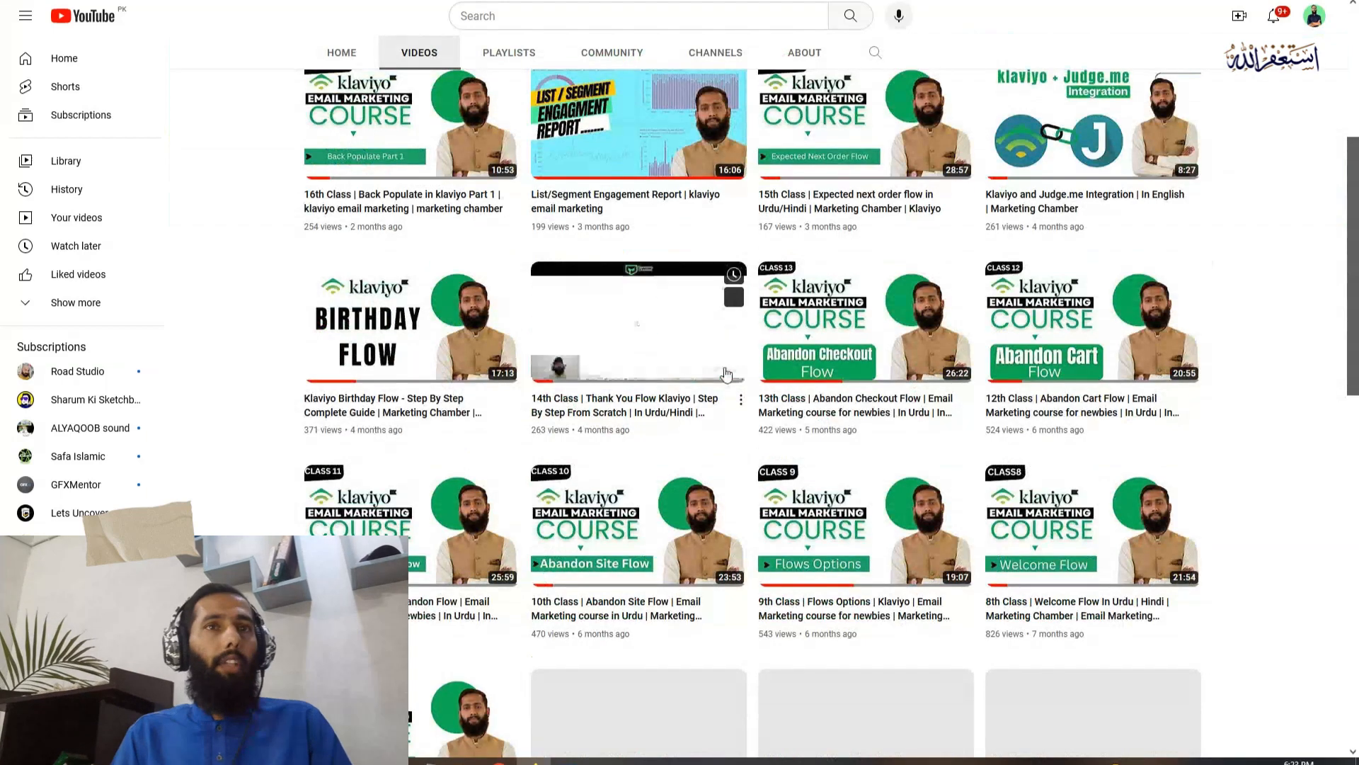
pyautogui.scroll(-9, 726, 373)
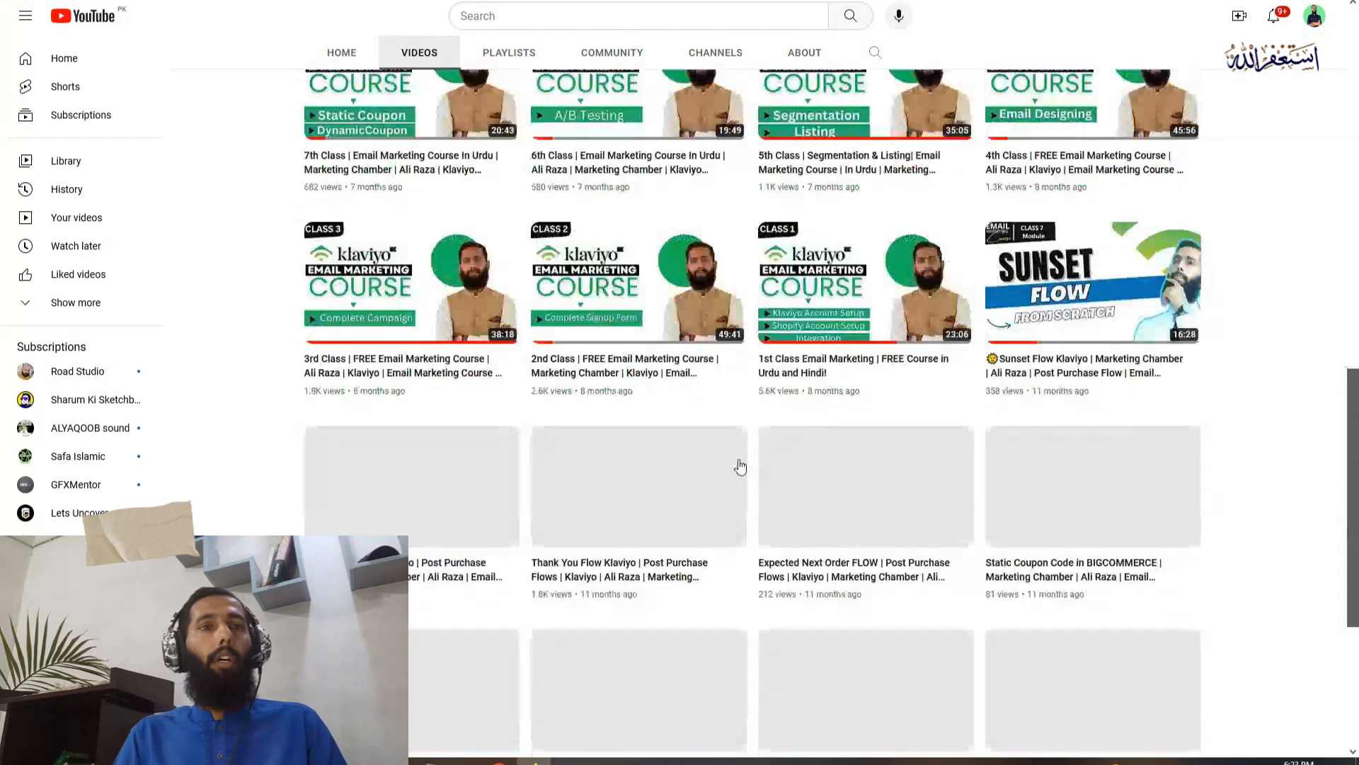
pyautogui.scroll(-4, 740, 468)
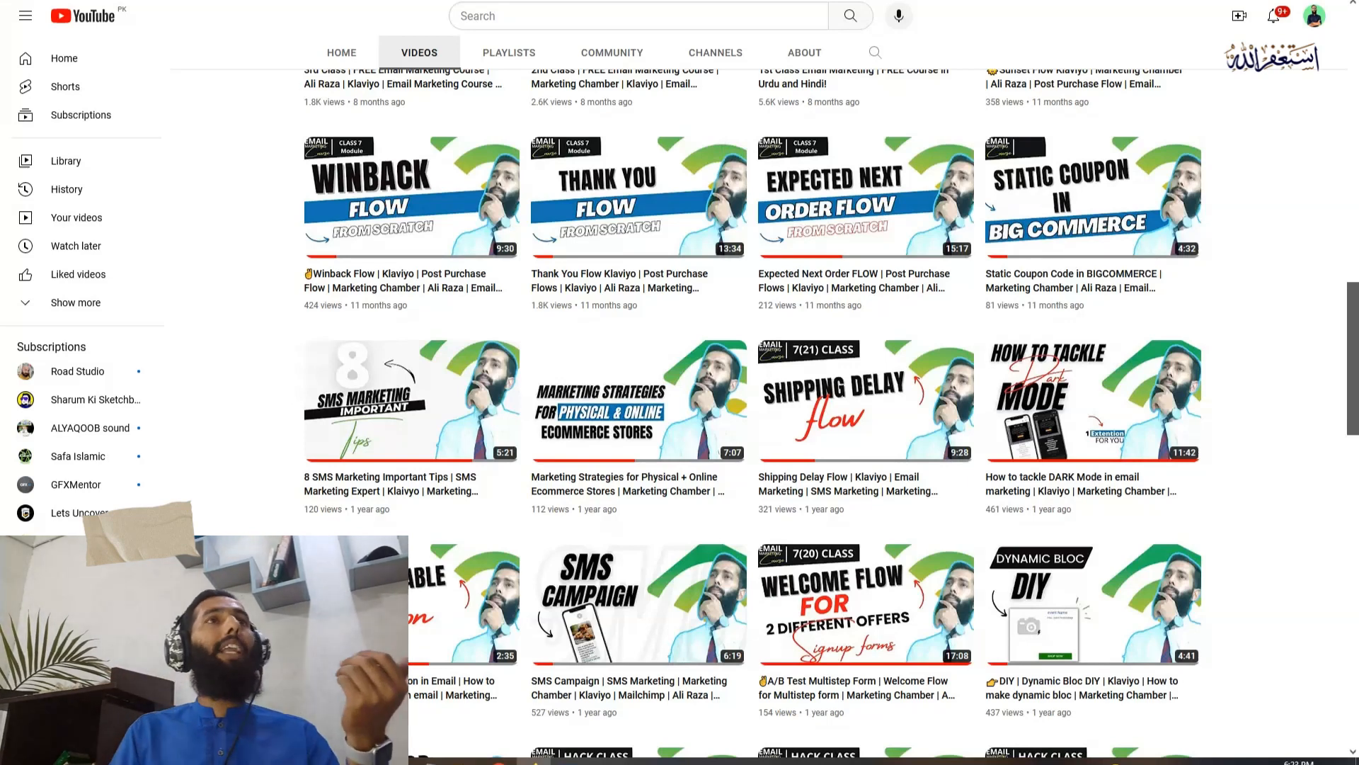
# Switch to the Top Jewellery store and view the product categories under Womens
pyautogui.click(383, 1)
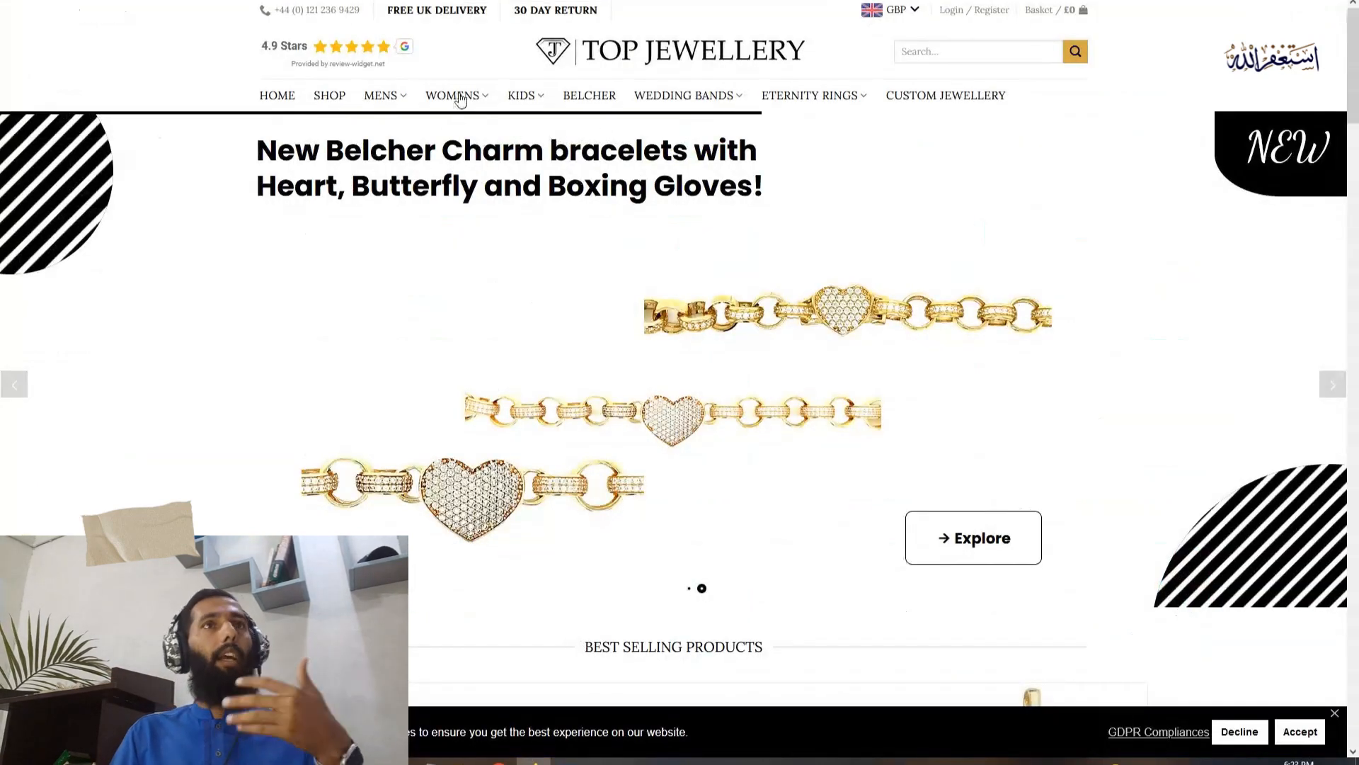
pyautogui.moveTo(457, 97)
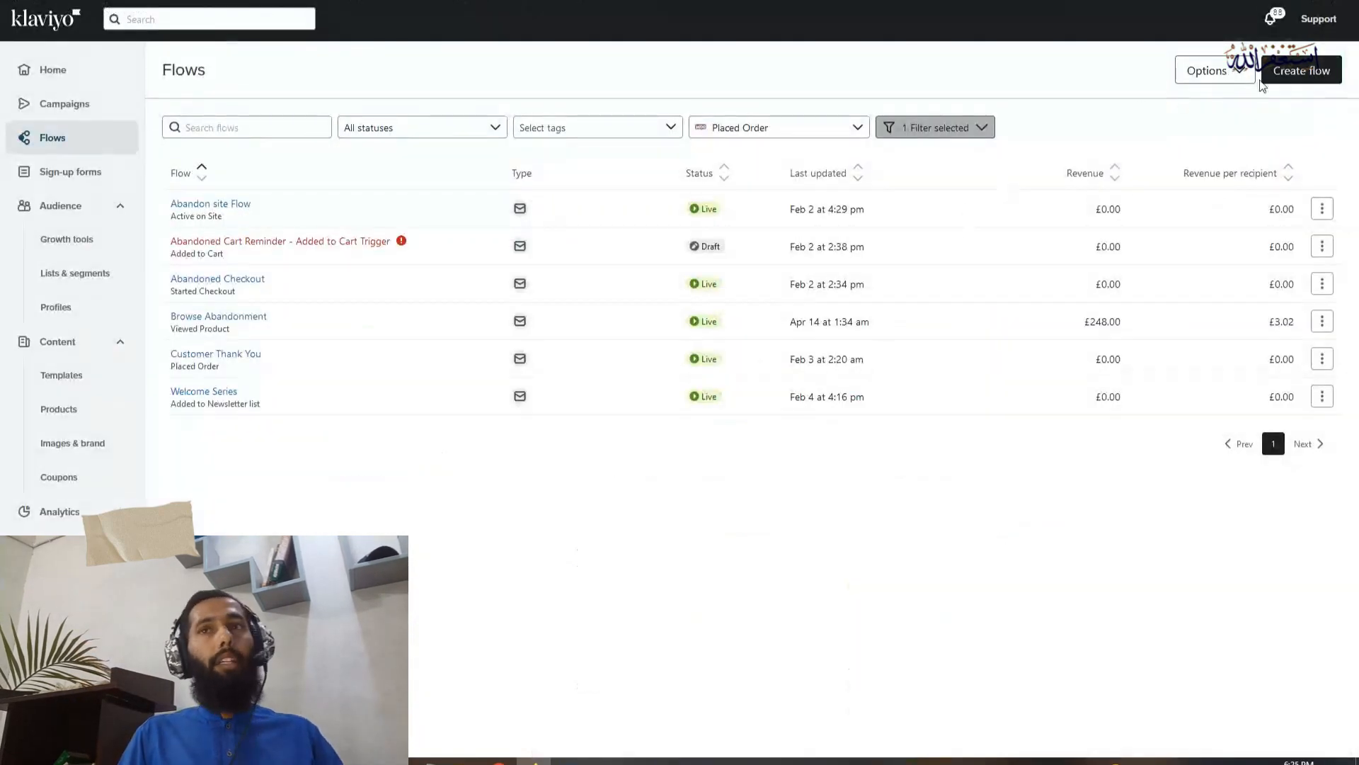
# Start a new Klaviyo flow from scratch and name it "Cross Sell Flow"
pyautogui.click(1275, 73)
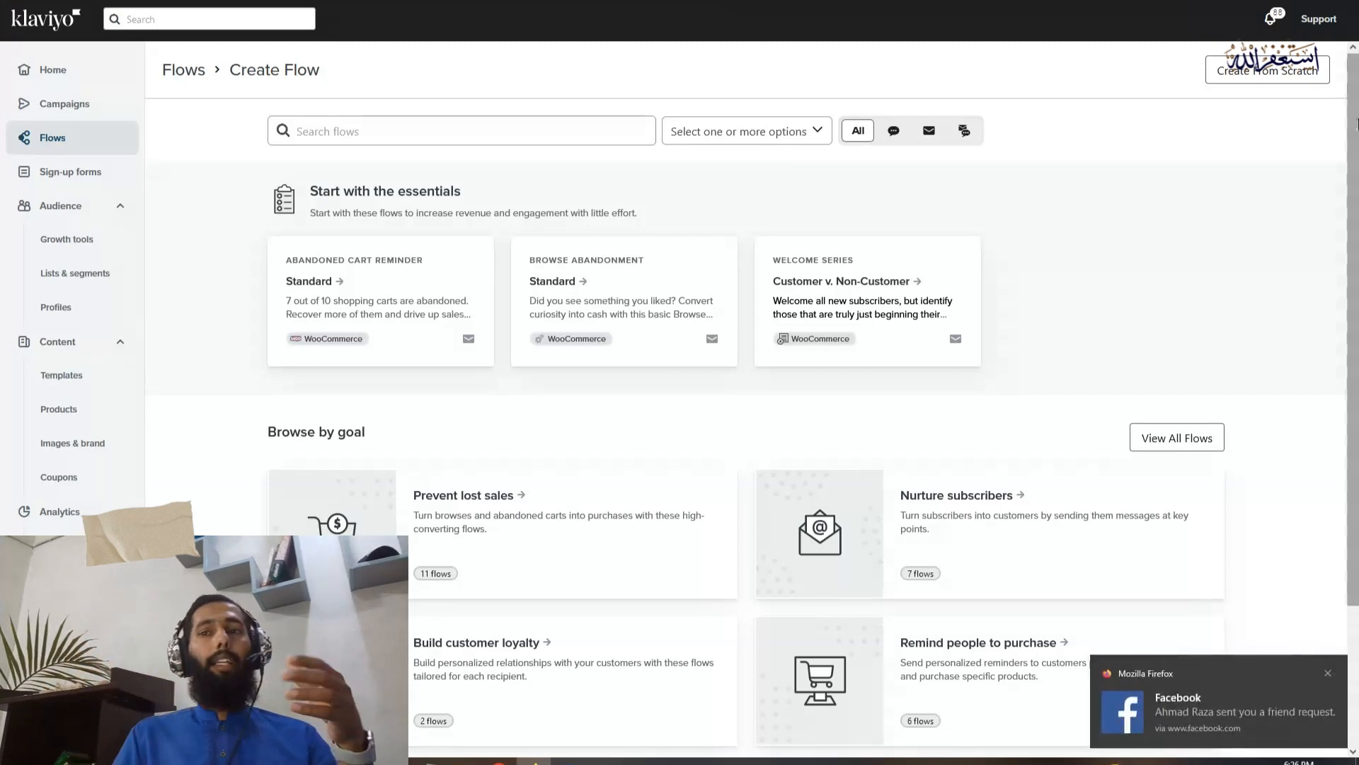
pyautogui.click(1327, 674)
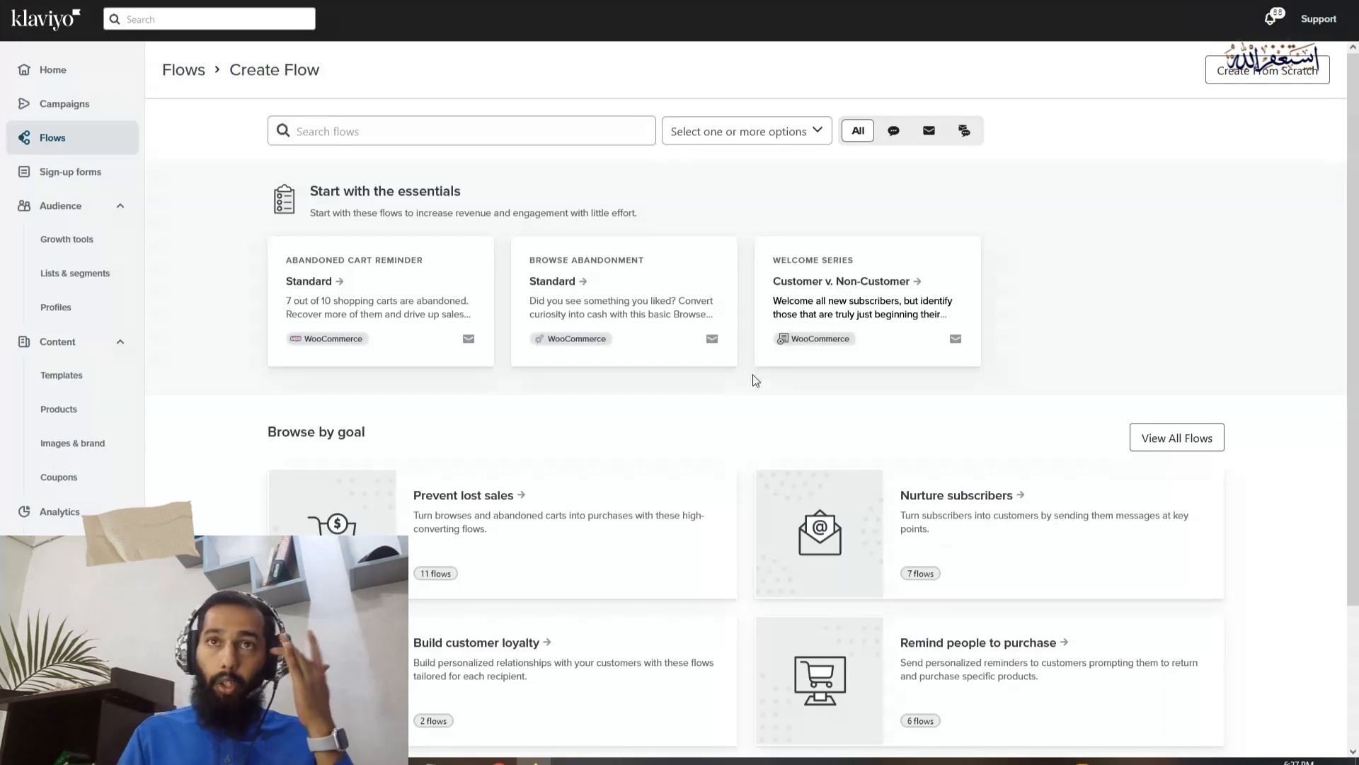
pyautogui.click(1279, 82)
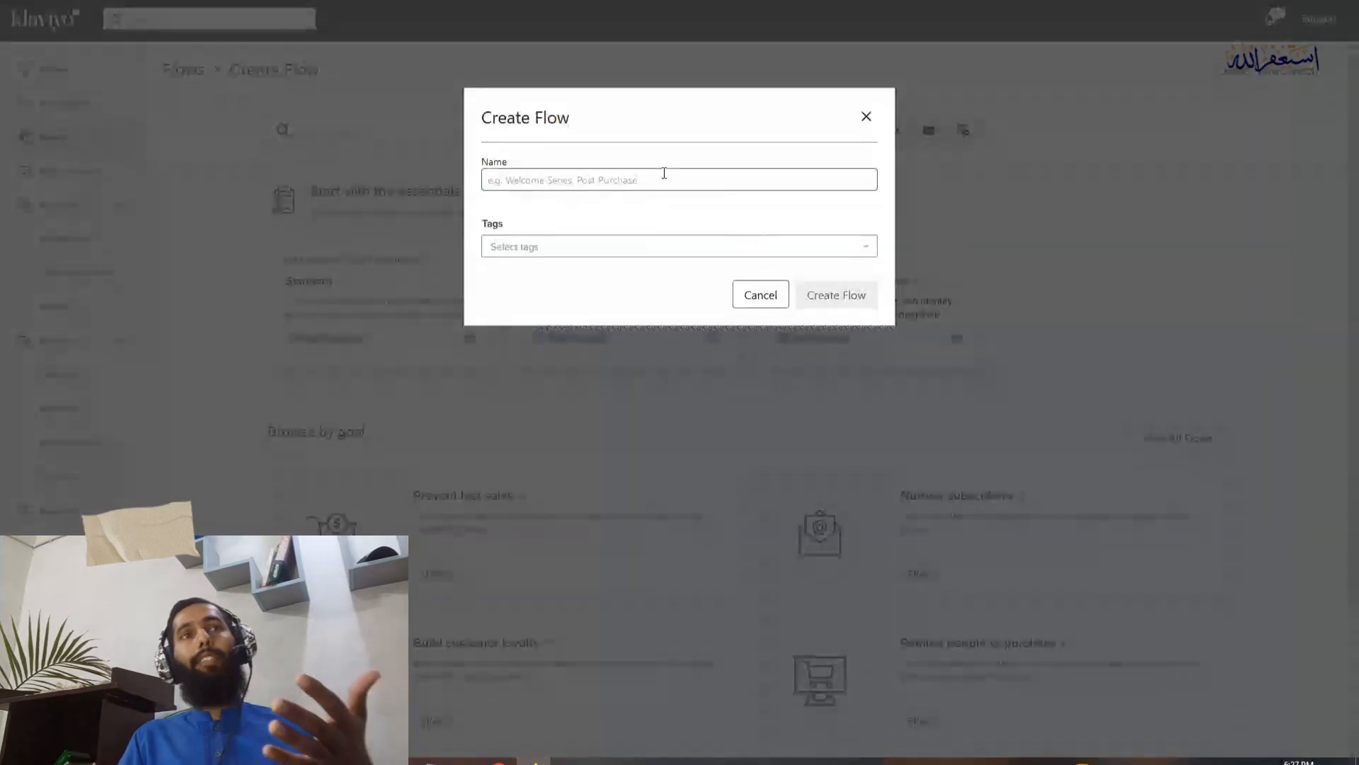
pyautogui.click(664, 174)
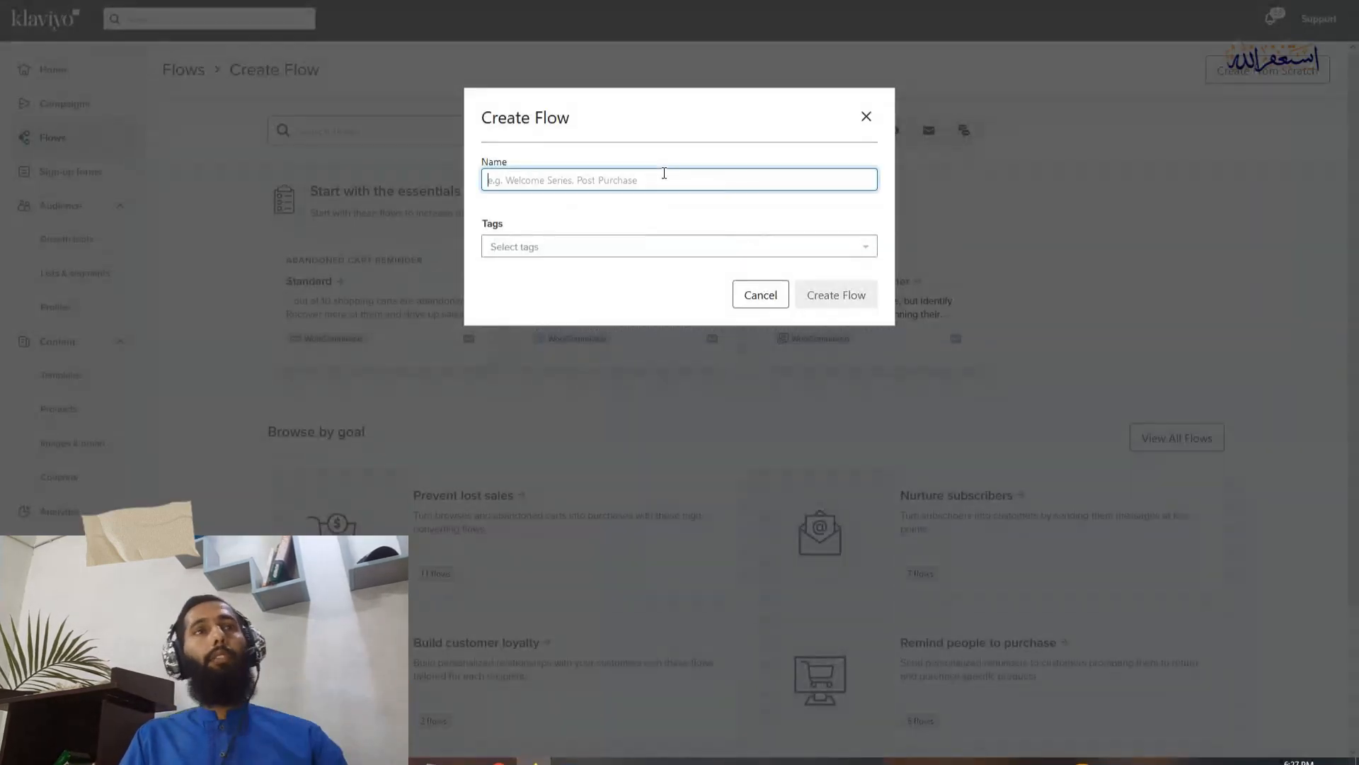
pyautogui.write('Cross S')
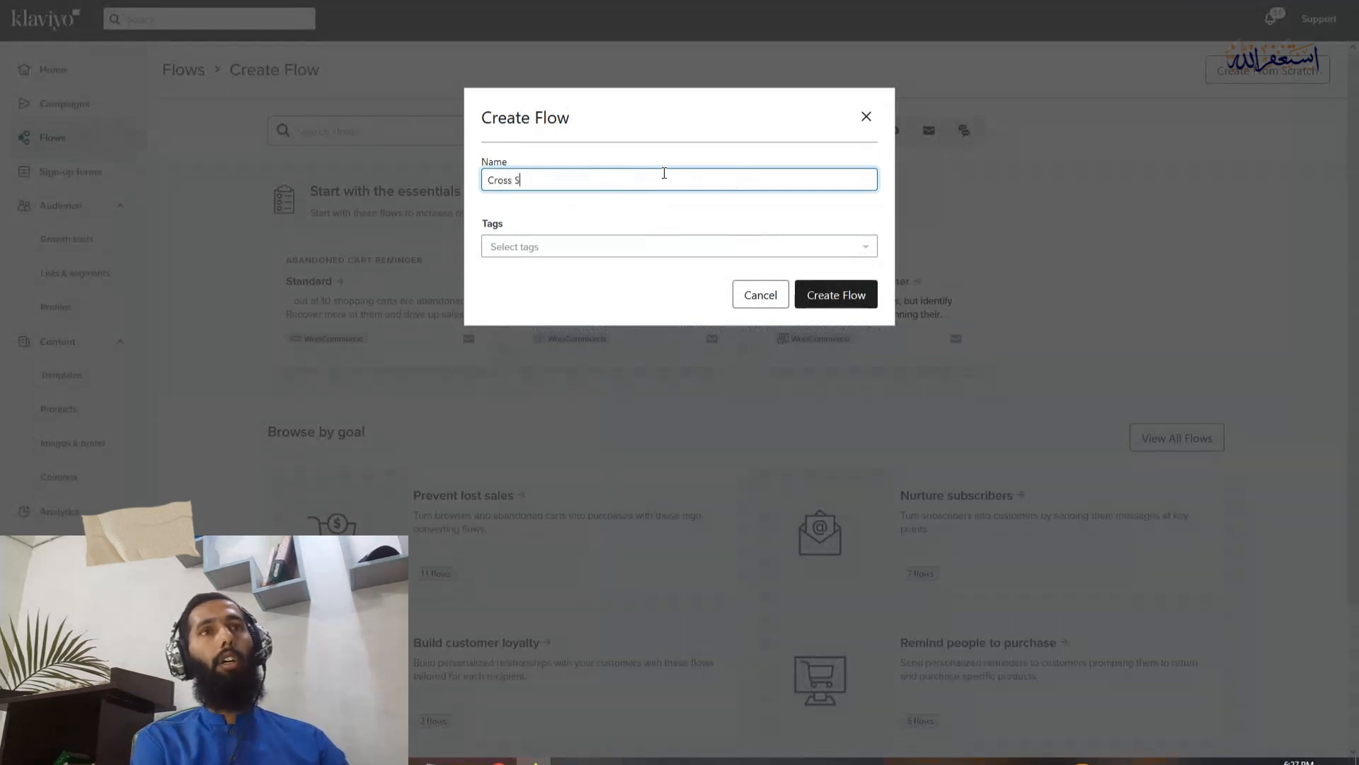
pyautogui.write('ell Flow')
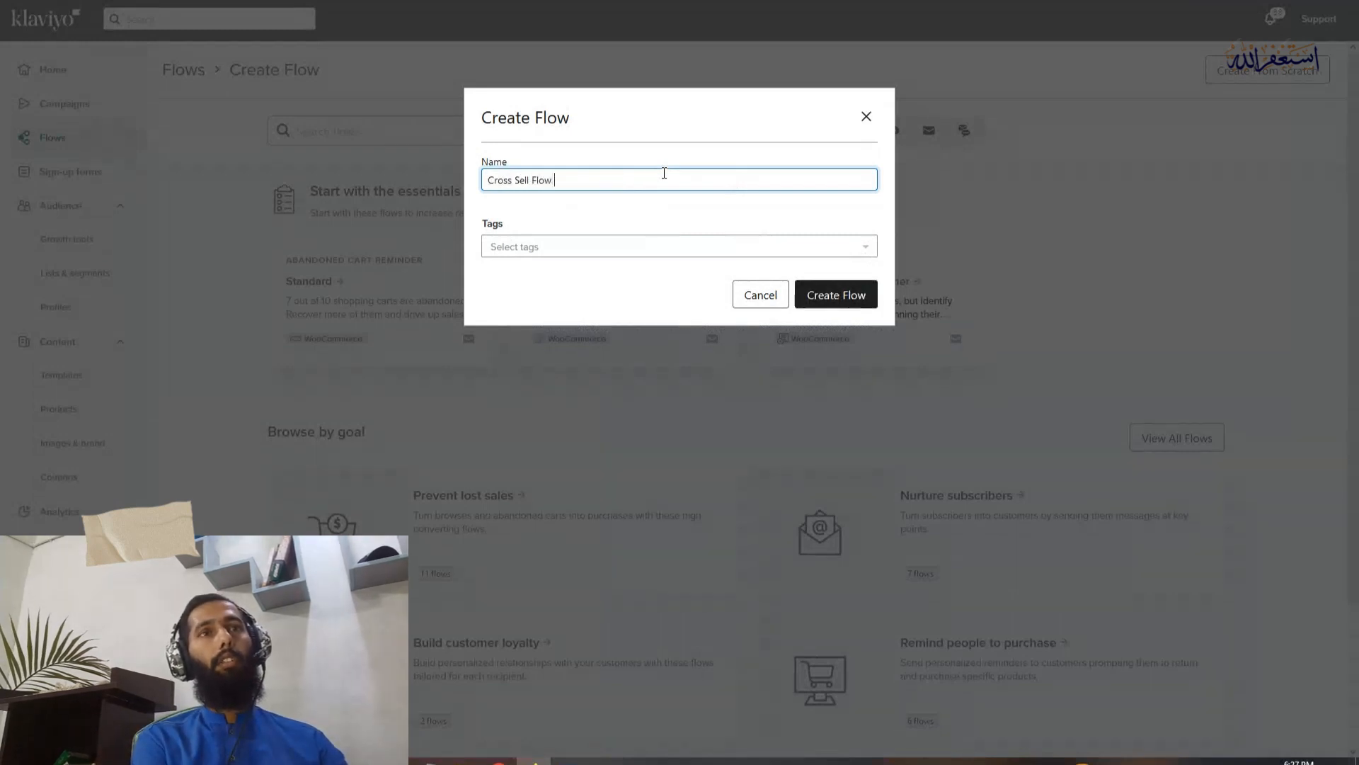
# Add a new tag "post-purchase" to the flow and create the flow
pyautogui.click(656, 248)
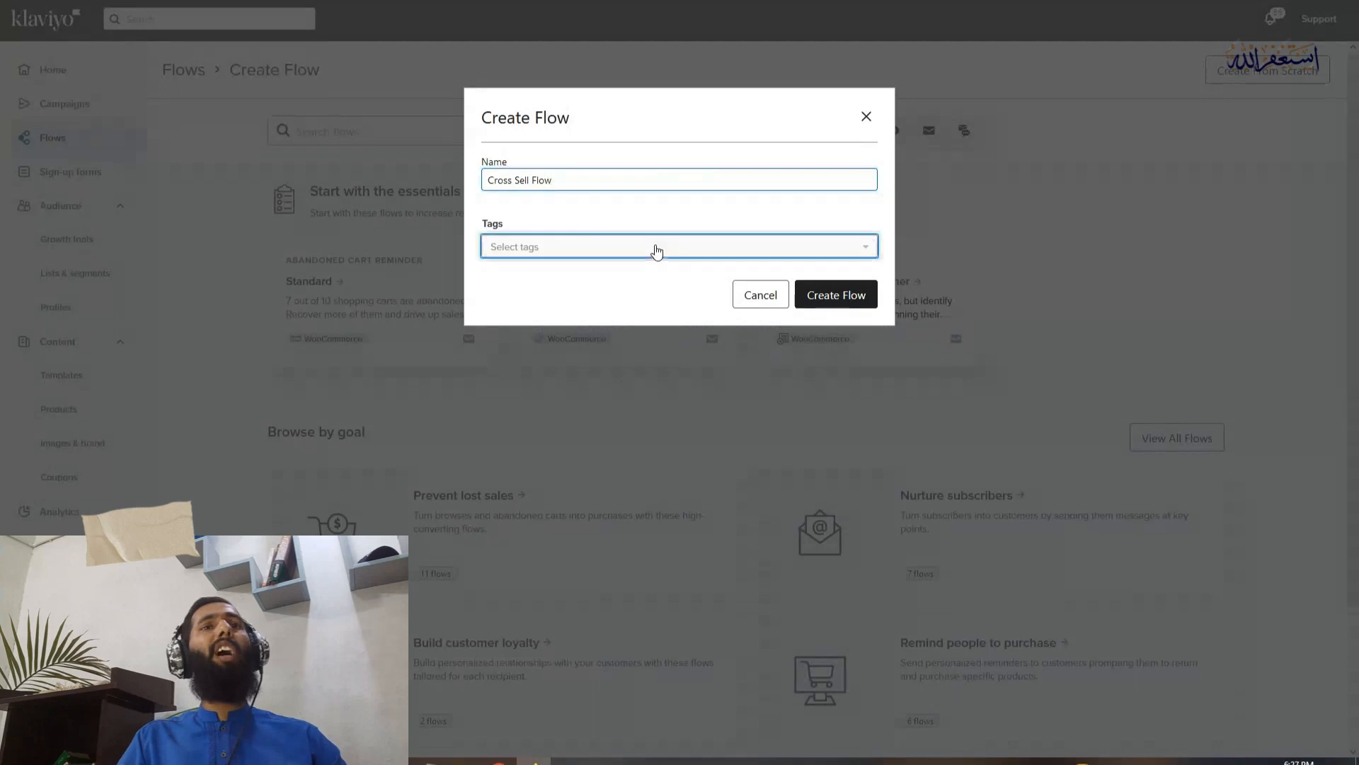
pyautogui.write('p')
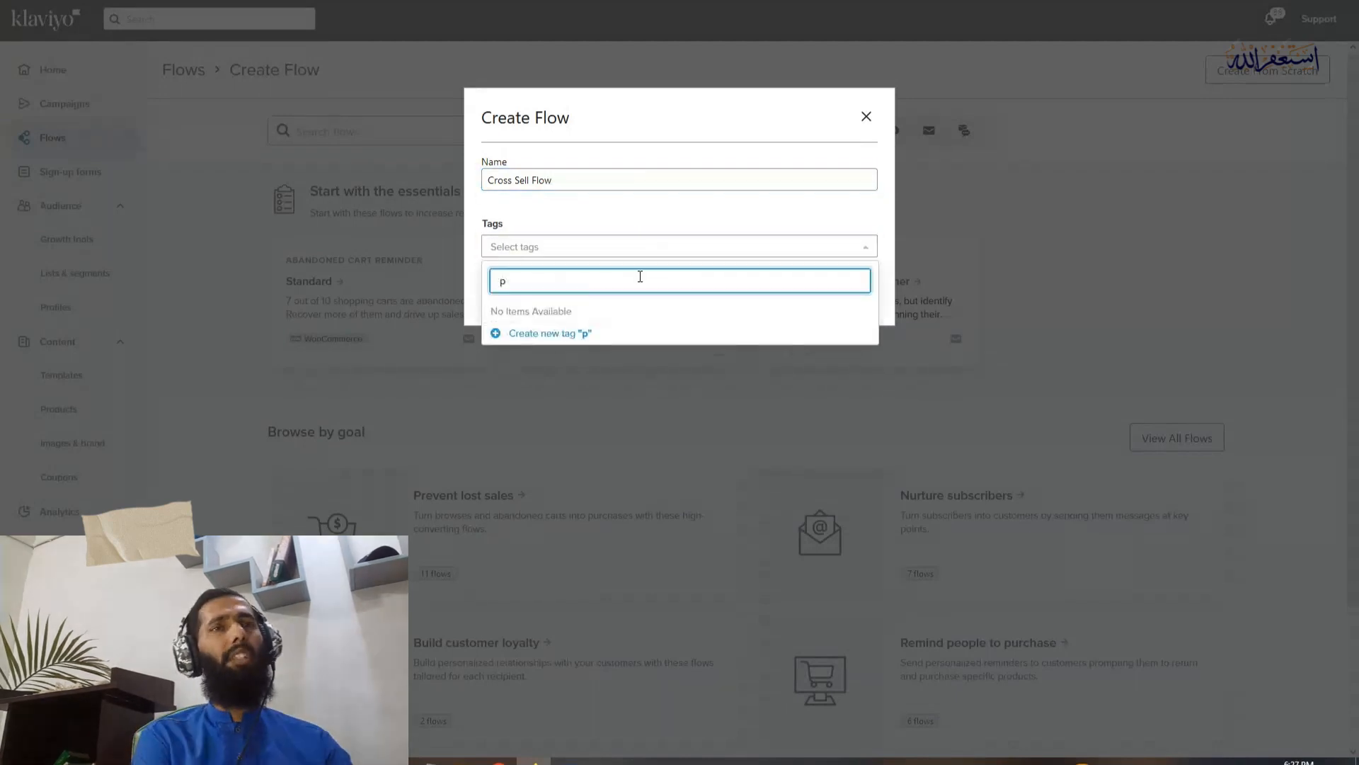
pyautogui.write('ost-purchase')
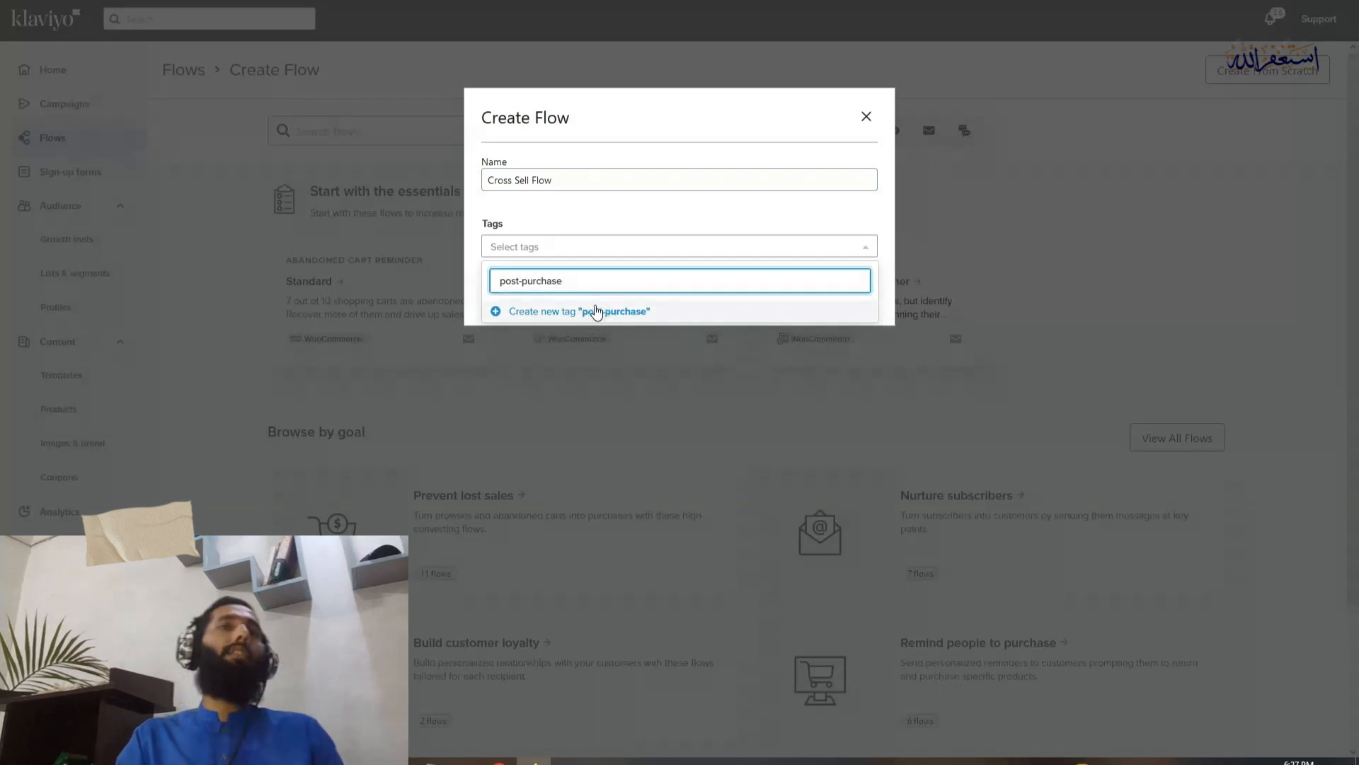
pyautogui.click(515, 307)
pyautogui.click(637, 304)
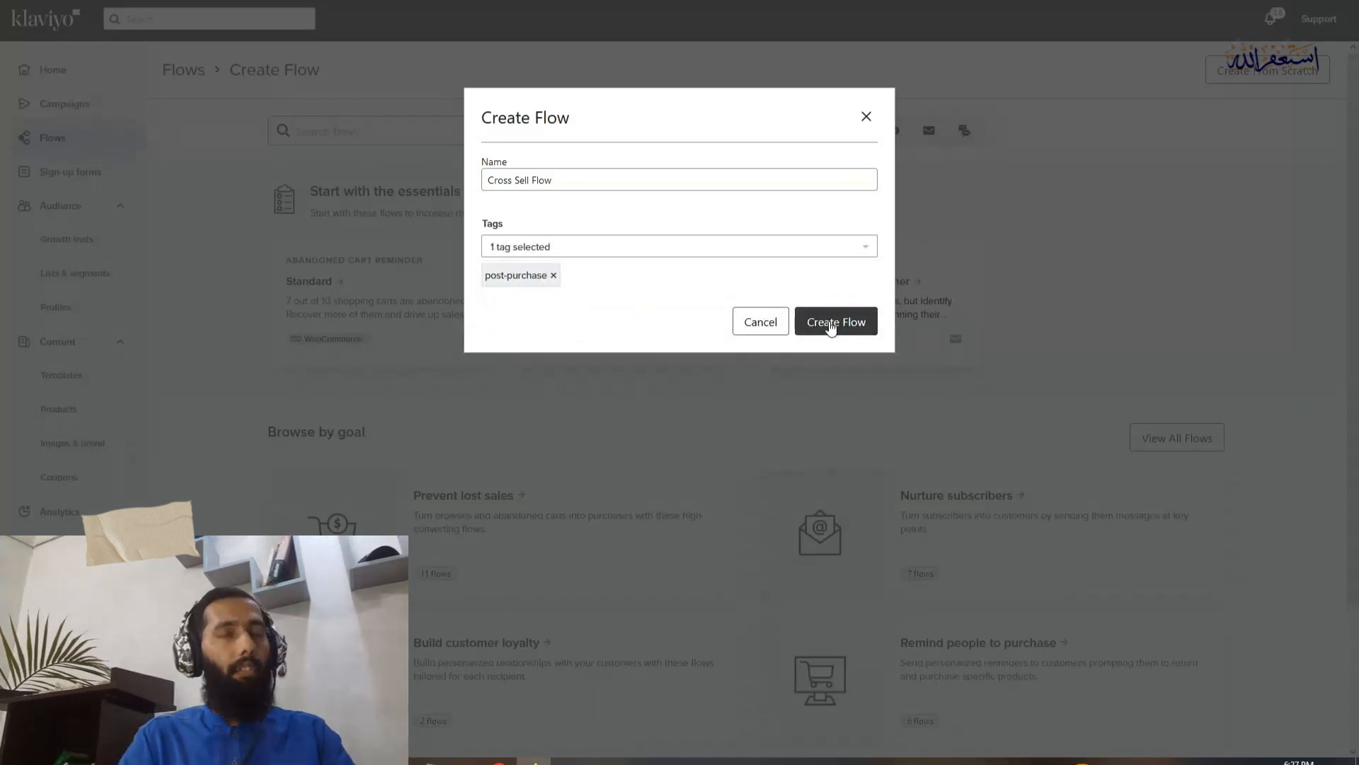
pyautogui.click(832, 324)
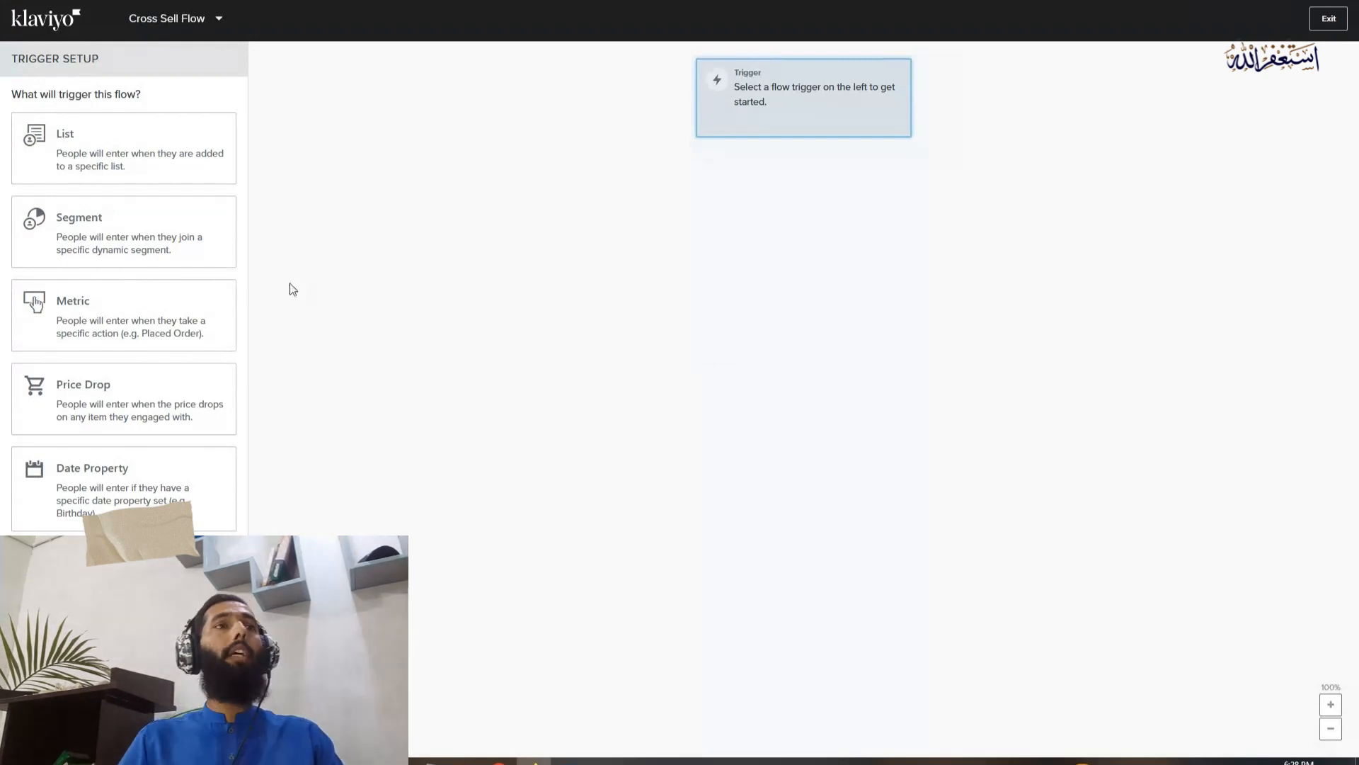
# Set the flow trigger to the Placed Order metric
pyautogui.click(127, 338)
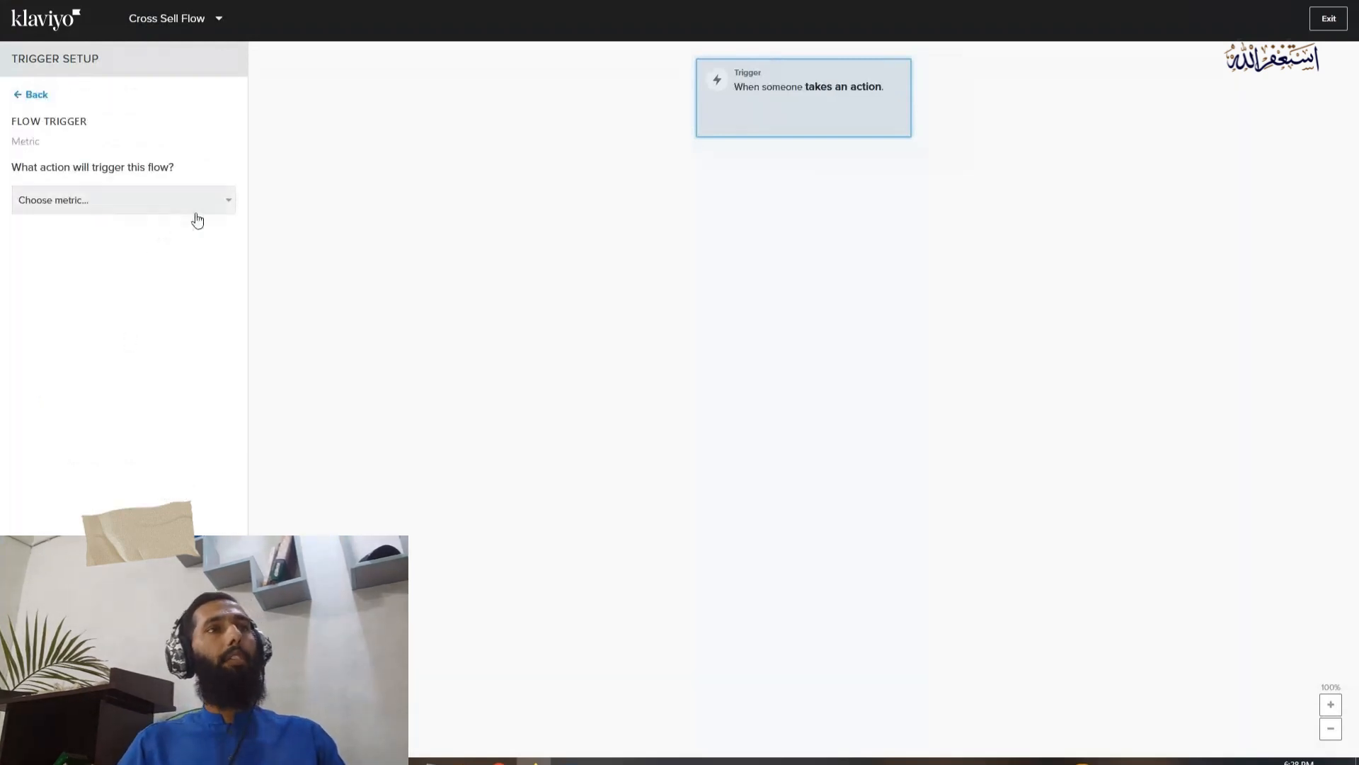
pyautogui.click(172, 201)
pyautogui.write('place')
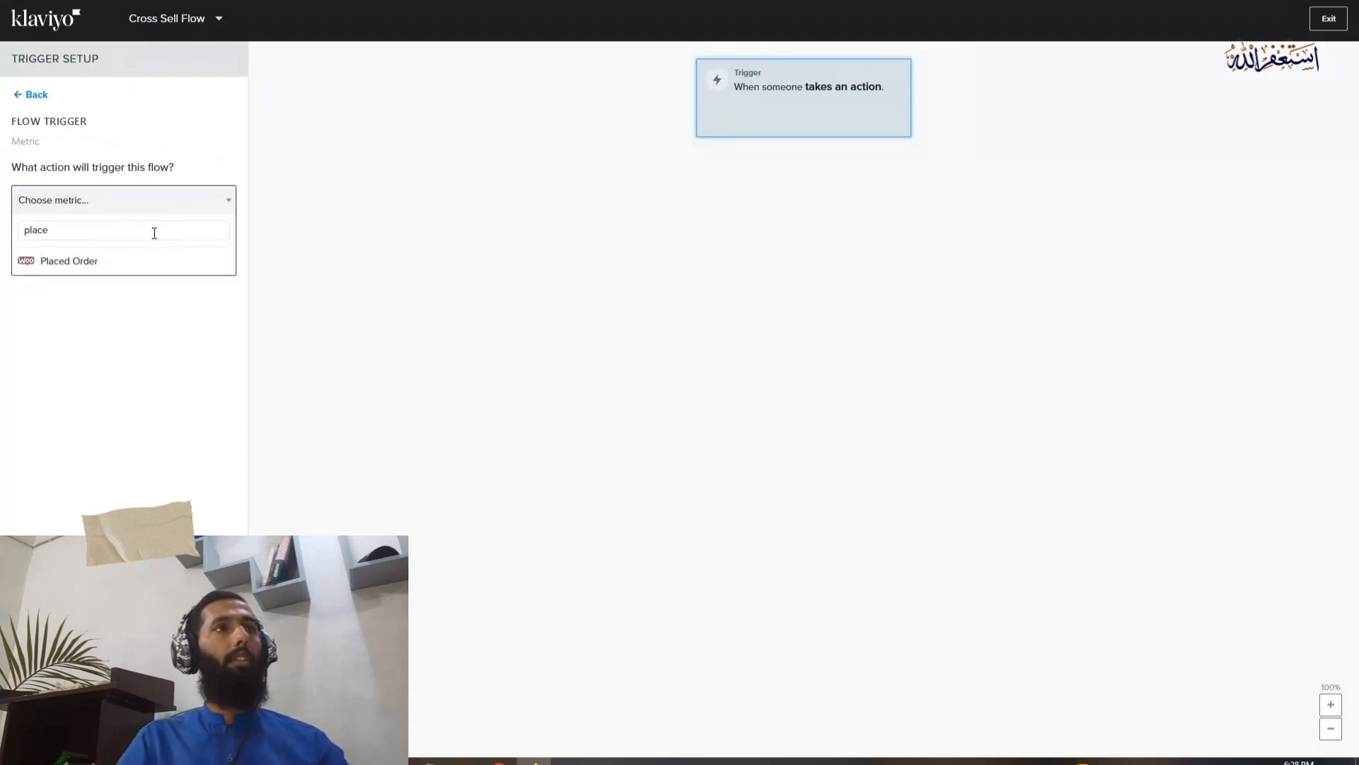
pyautogui.click(92, 261)
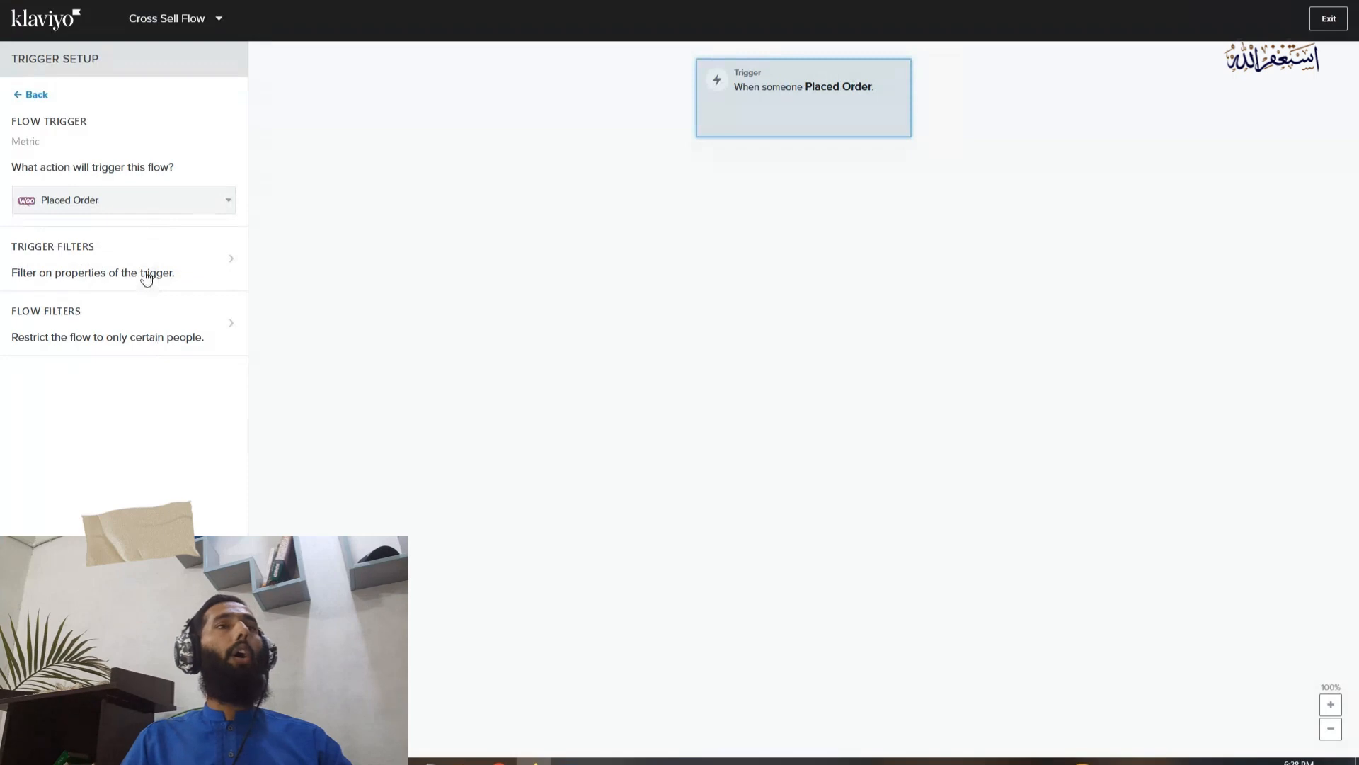
# Add a flow filter on what someone has done (or not done), using the Cancelled Order metric
pyautogui.click(78, 325)
pyautogui.click(167, 167)
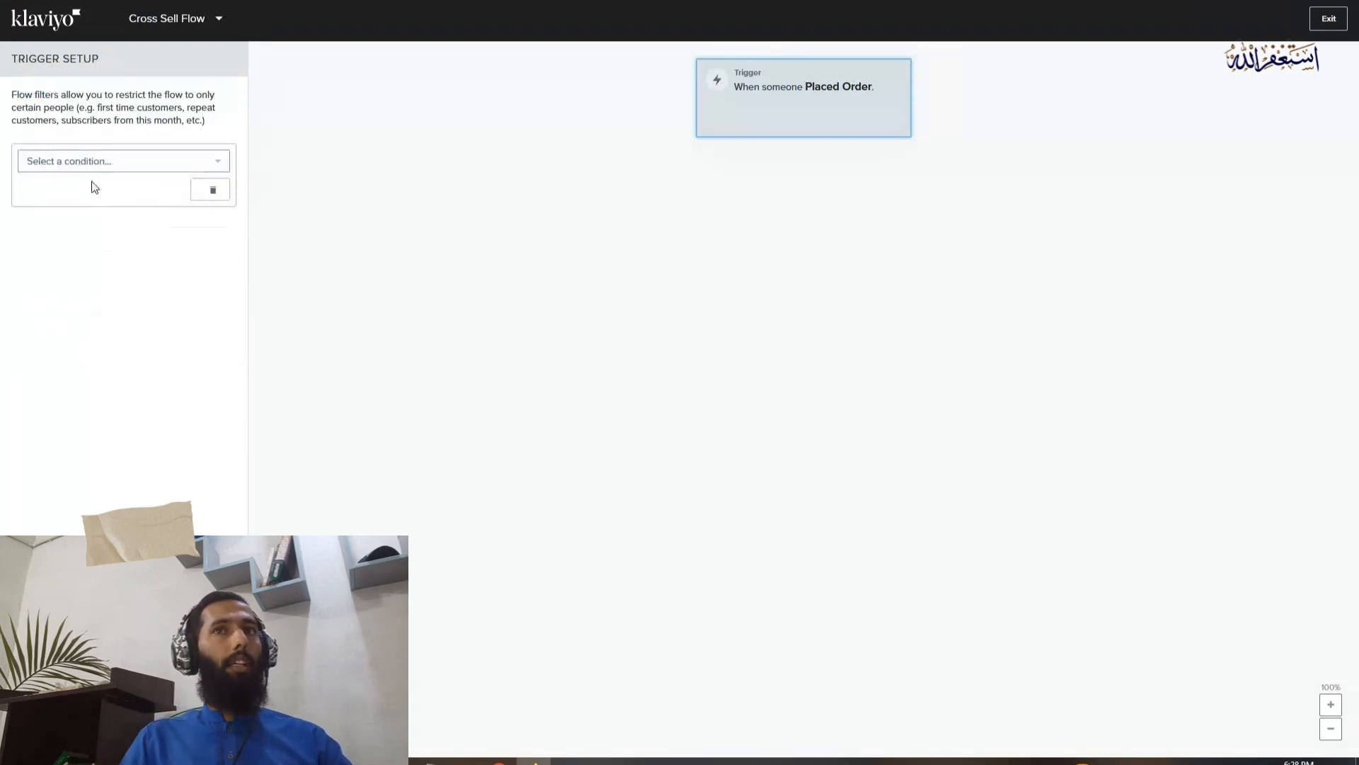
pyautogui.click(111, 169)
pyautogui.click(117, 186)
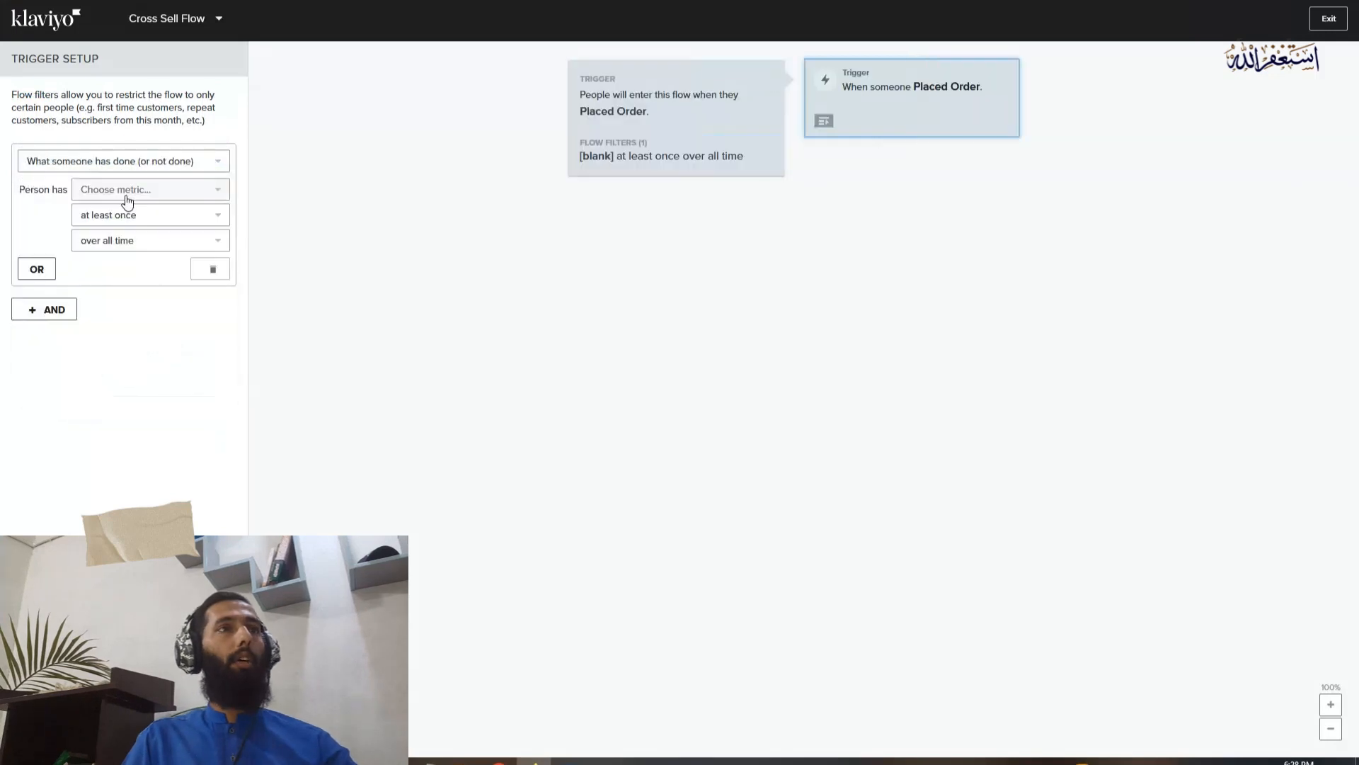
pyautogui.click(137, 199)
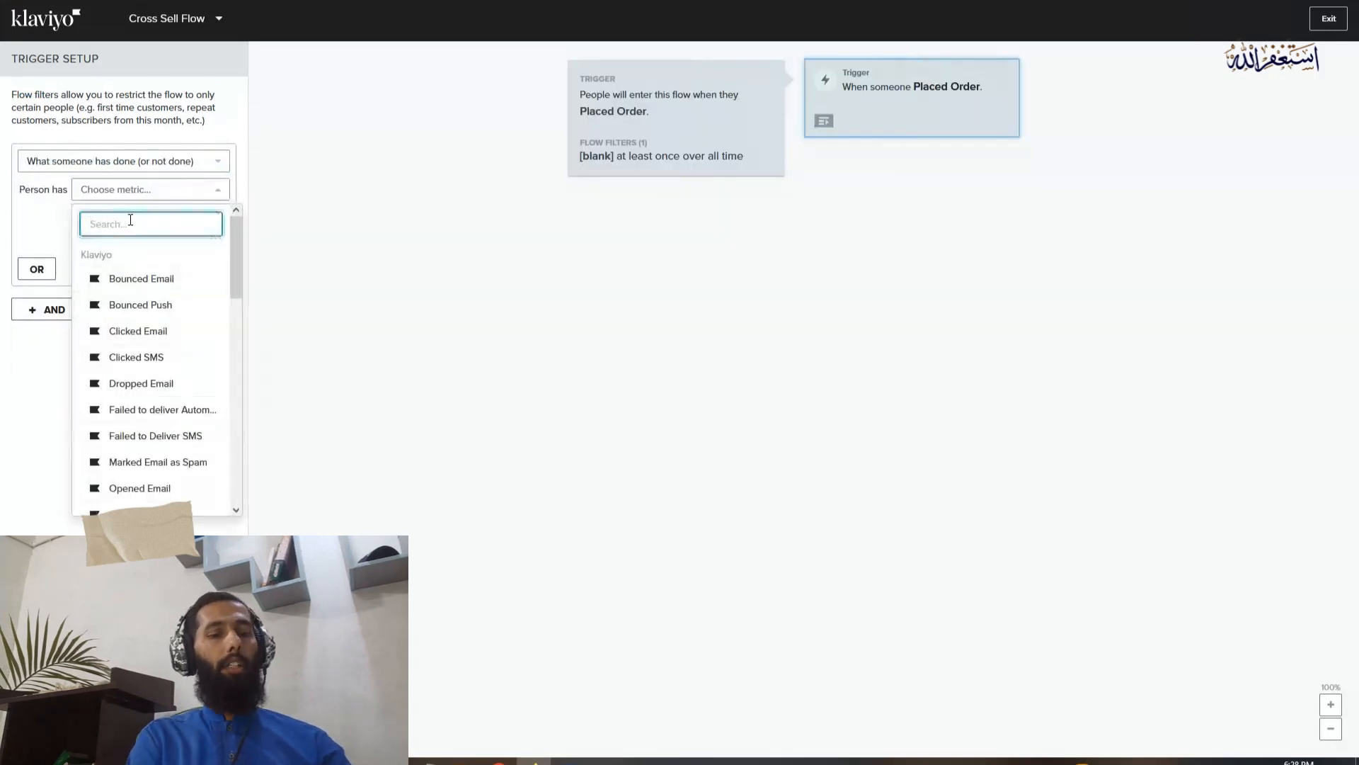
pyautogui.write('canc')
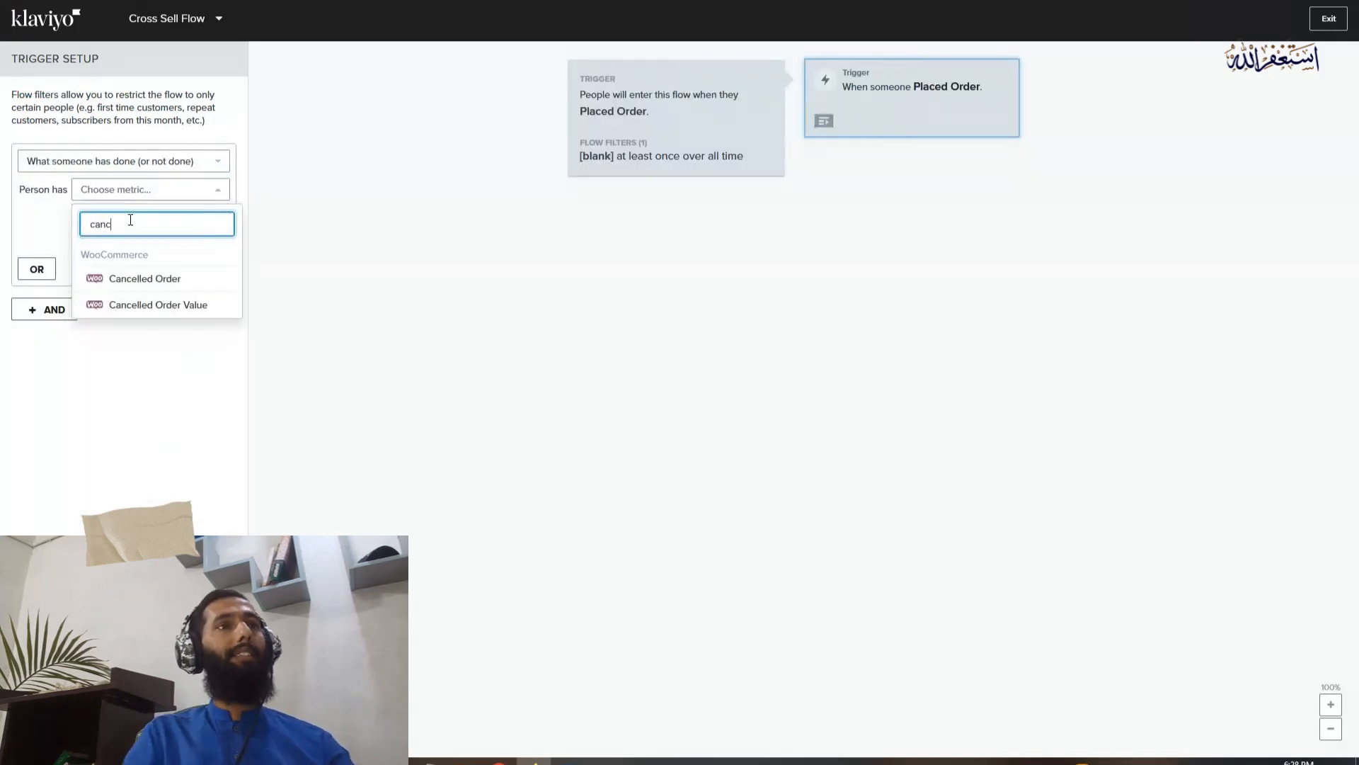
pyautogui.click(199, 282)
# Set the Cancelled Order flow filter to zero times since starting this flow and save it
pyautogui.click(162, 223)
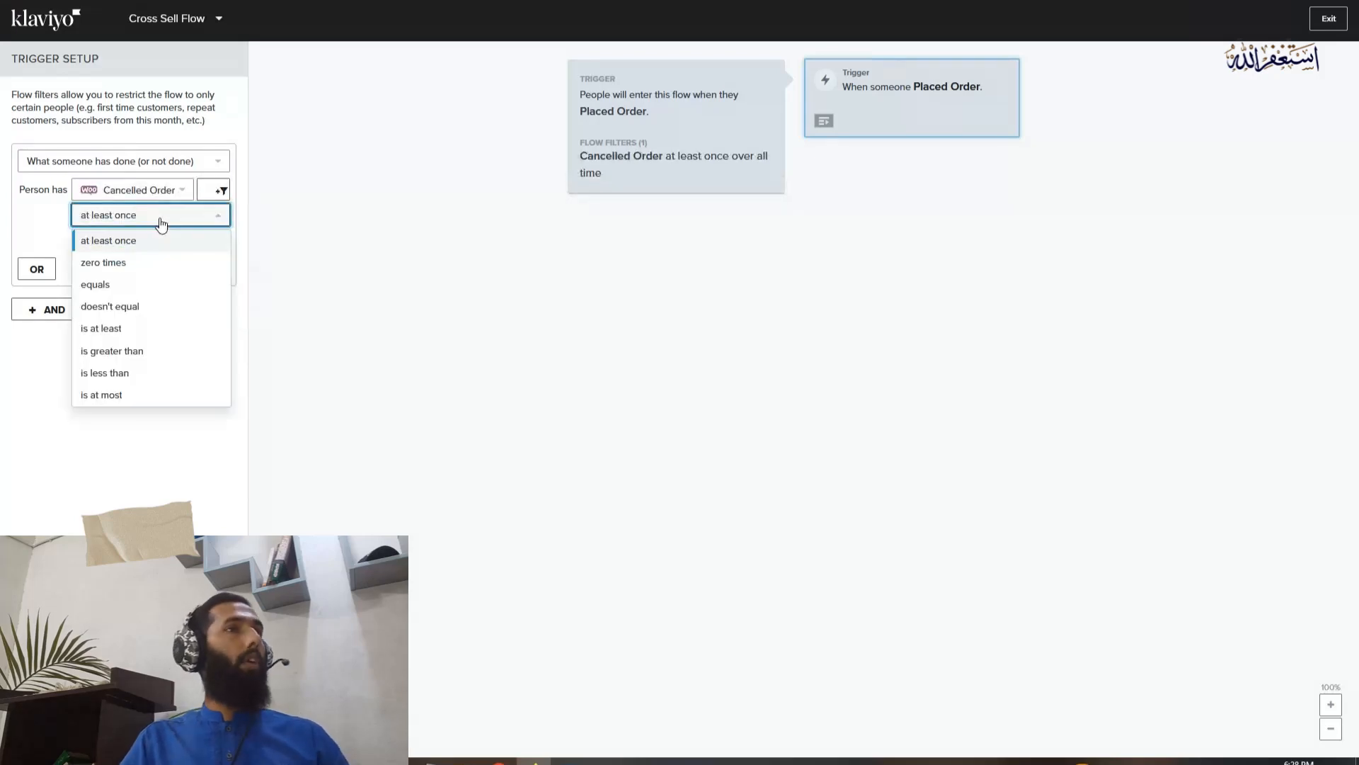
pyautogui.click(157, 261)
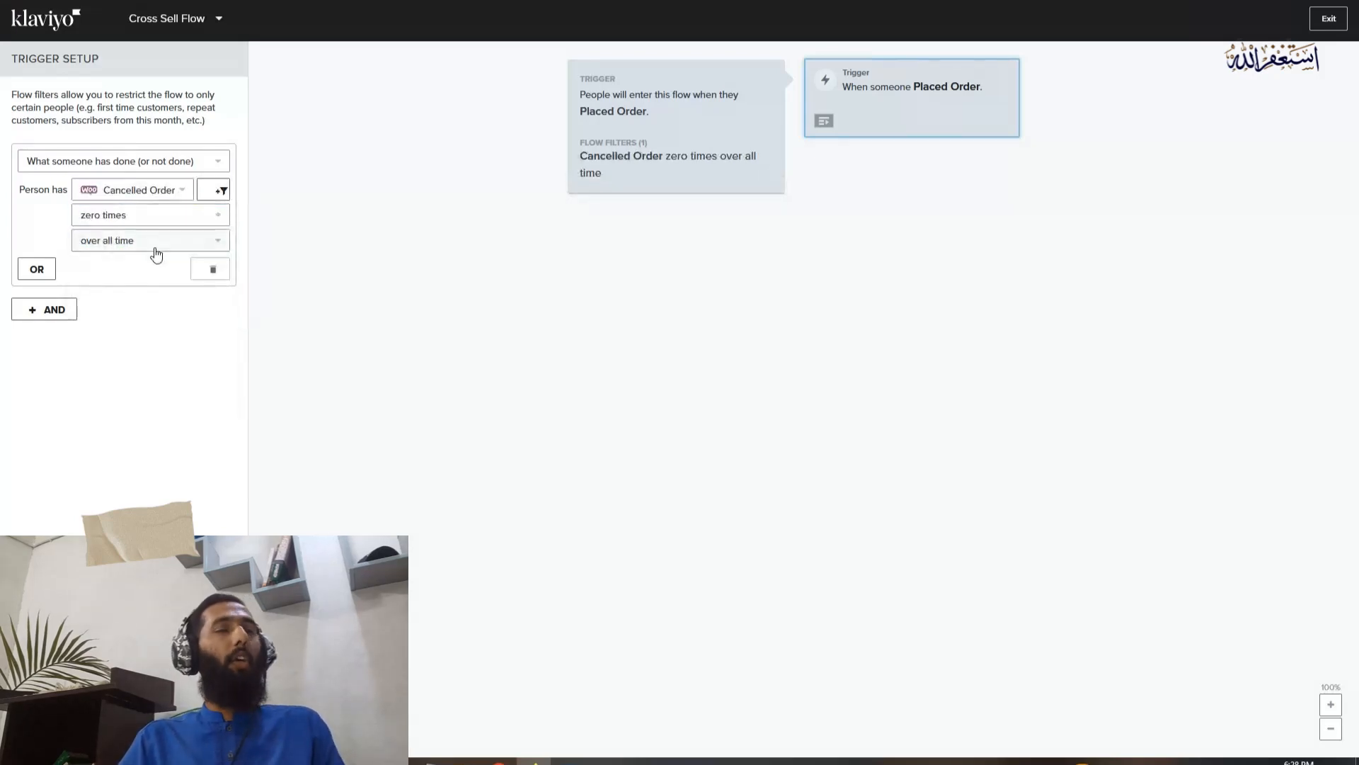
pyautogui.click(155, 248)
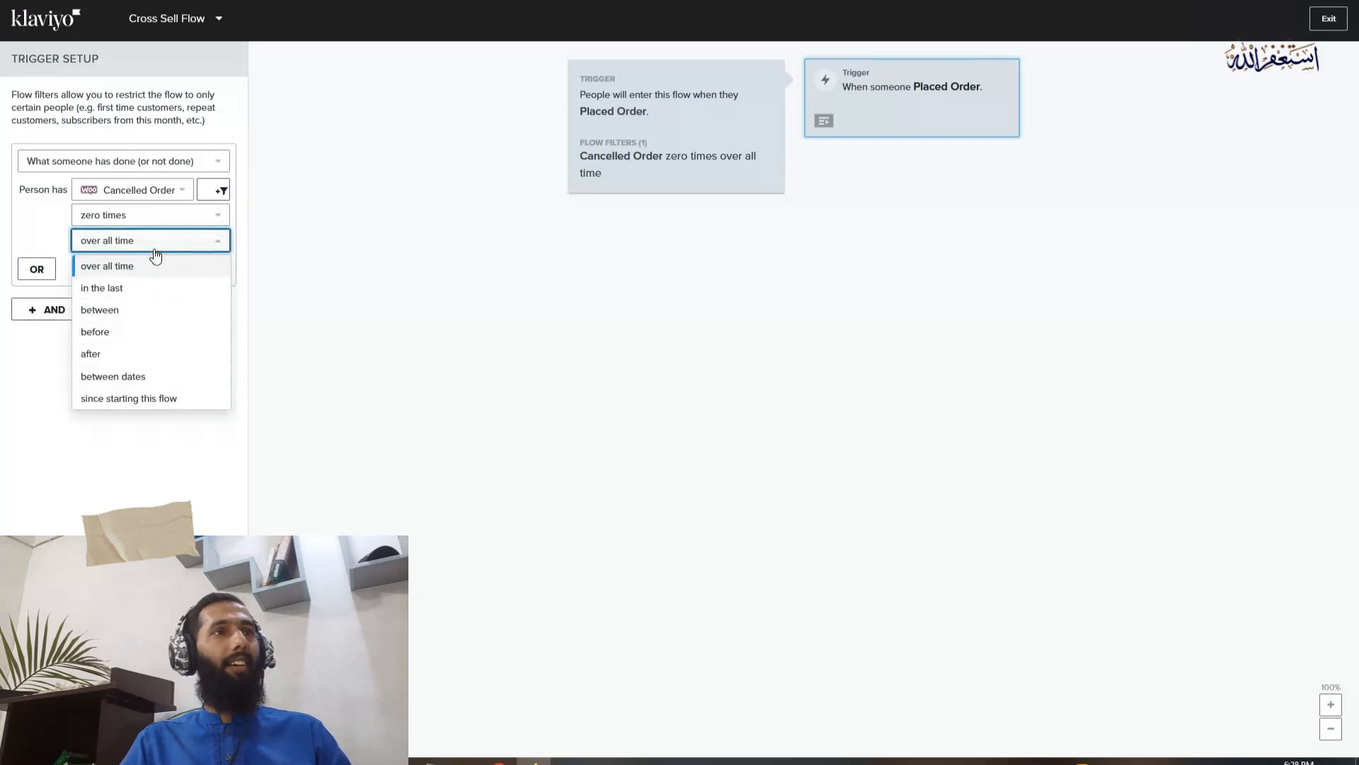
pyautogui.click(138, 397)
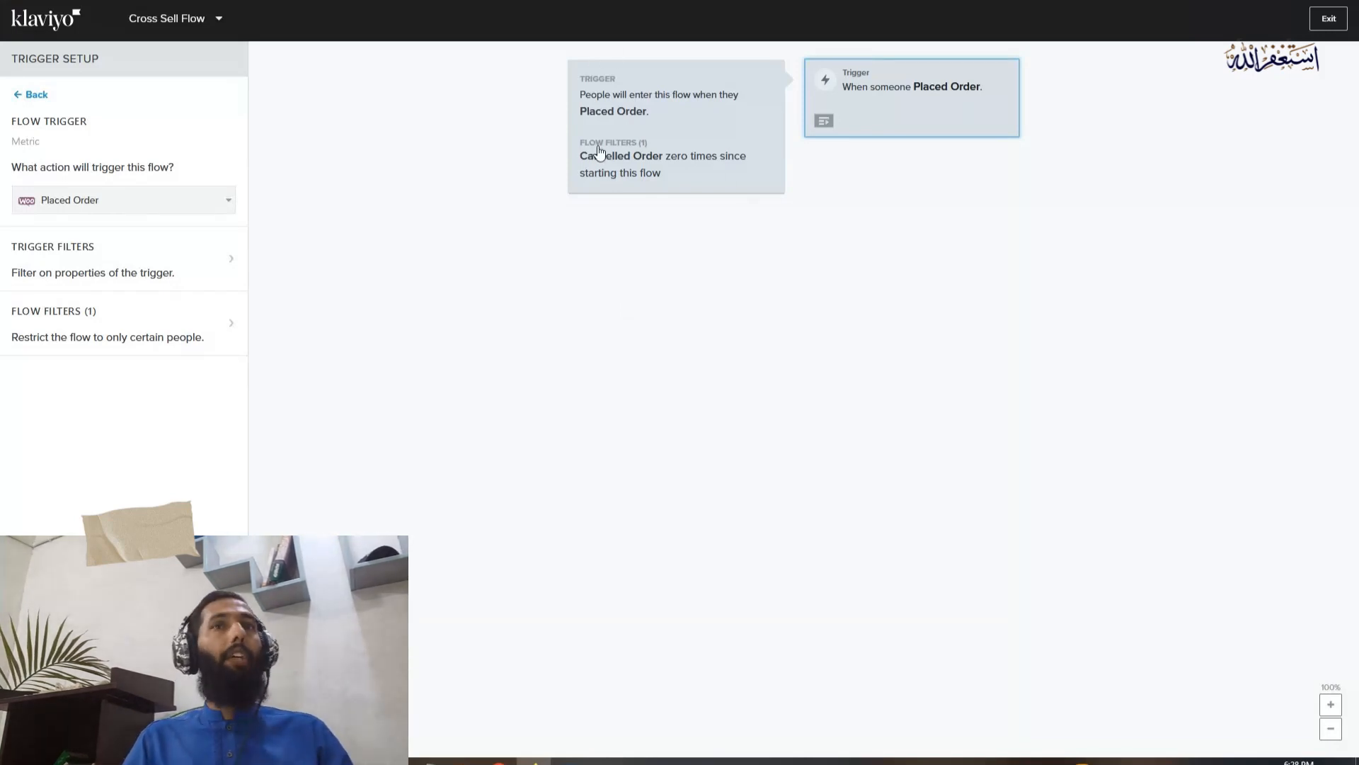
# Start a trigger filter for the Placed Order event, checking the Womens categories on the Top Jewellery store
pyautogui.click(149, 264)
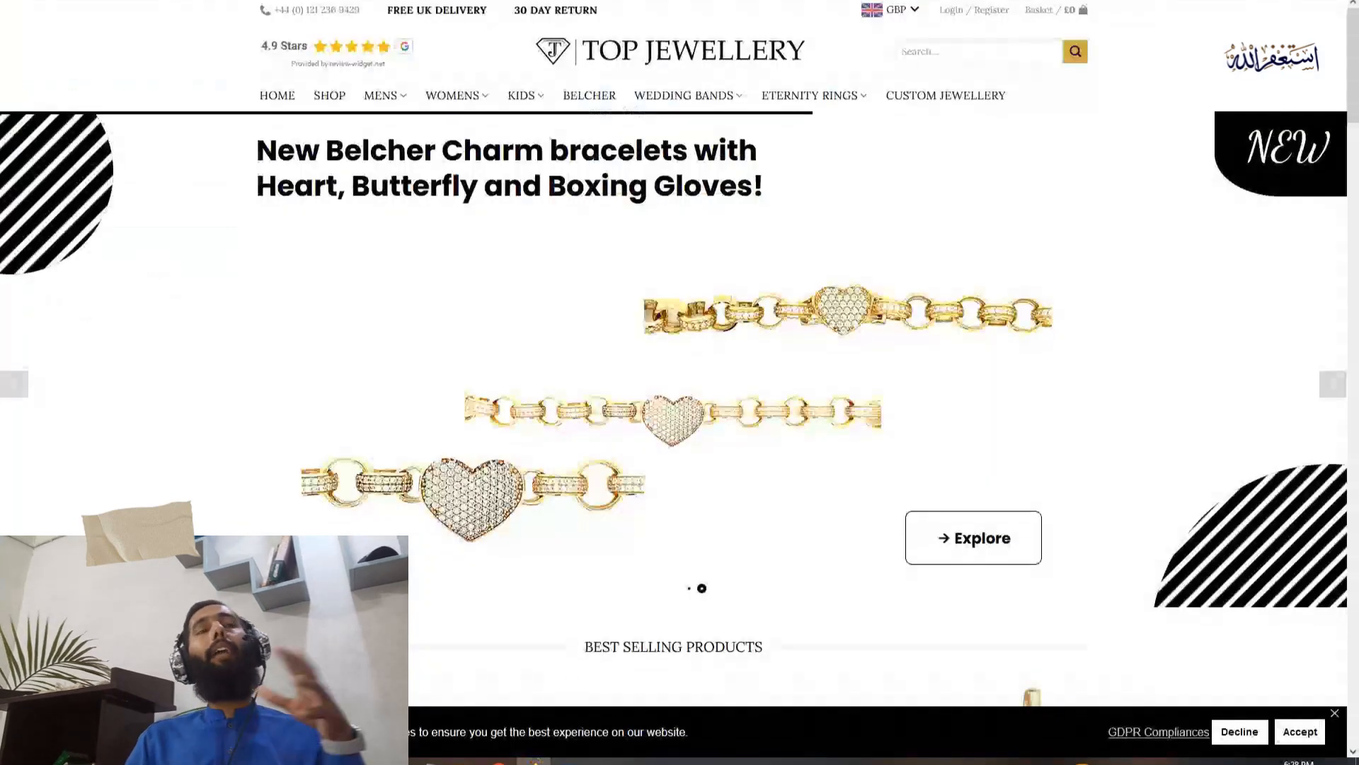
pyautogui.moveTo(461, 102)
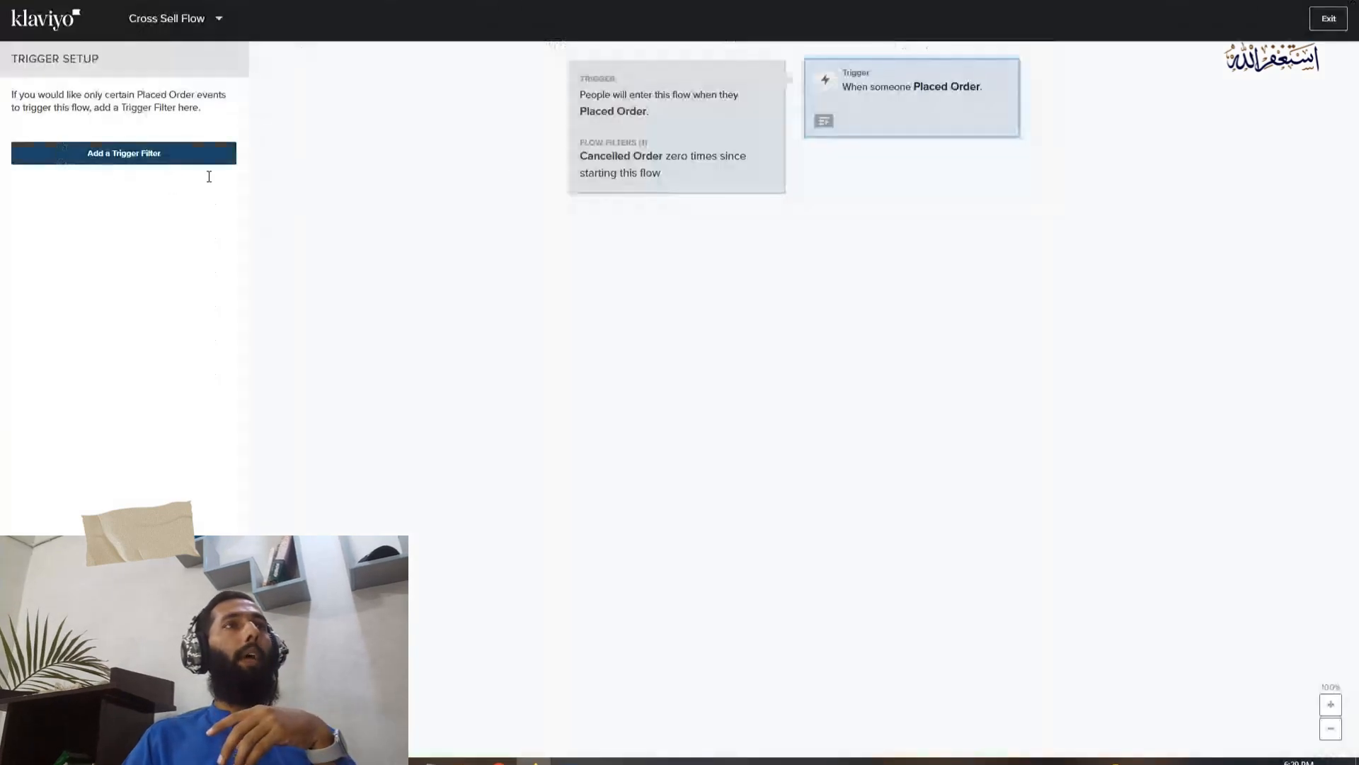
pyautogui.click(211, 160)
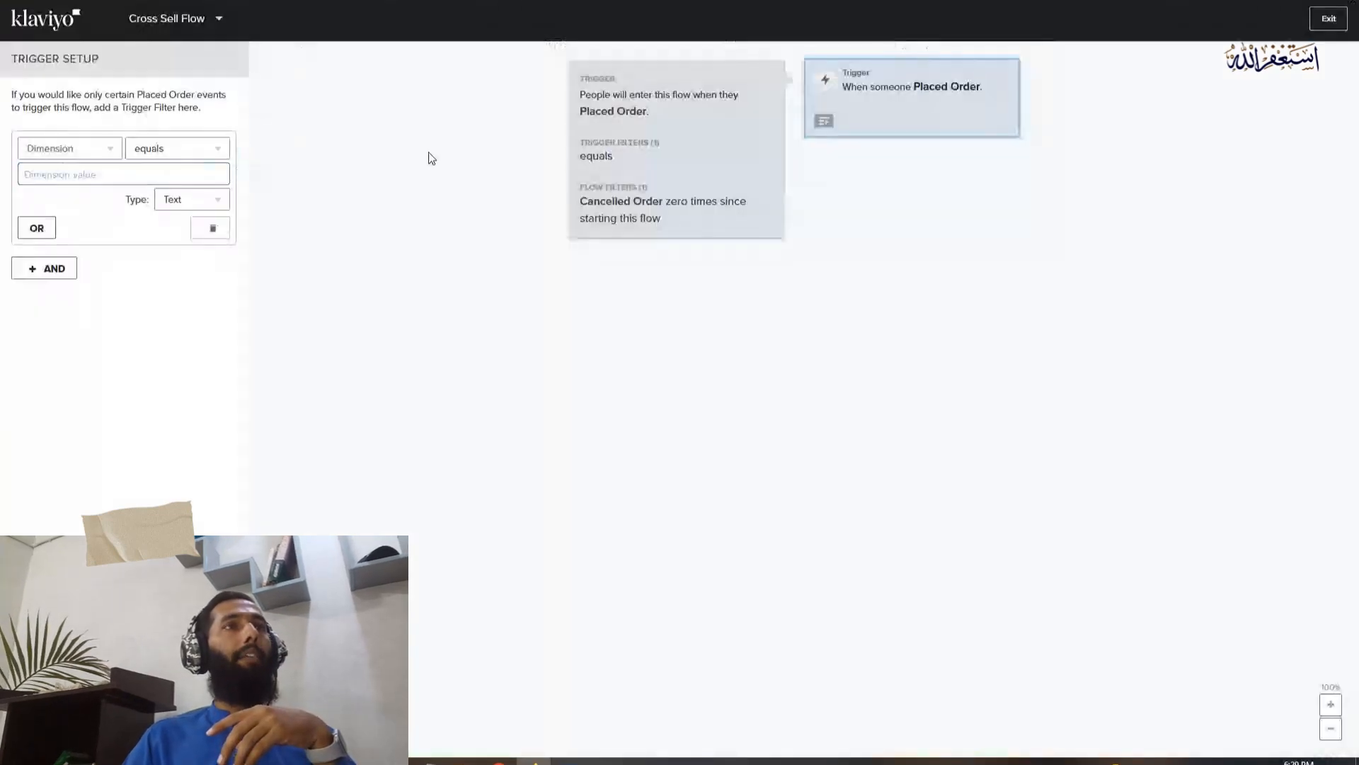
# Set the first trigger filter condition to ItemCategories contains Earrings
pyautogui.click(52, 159)
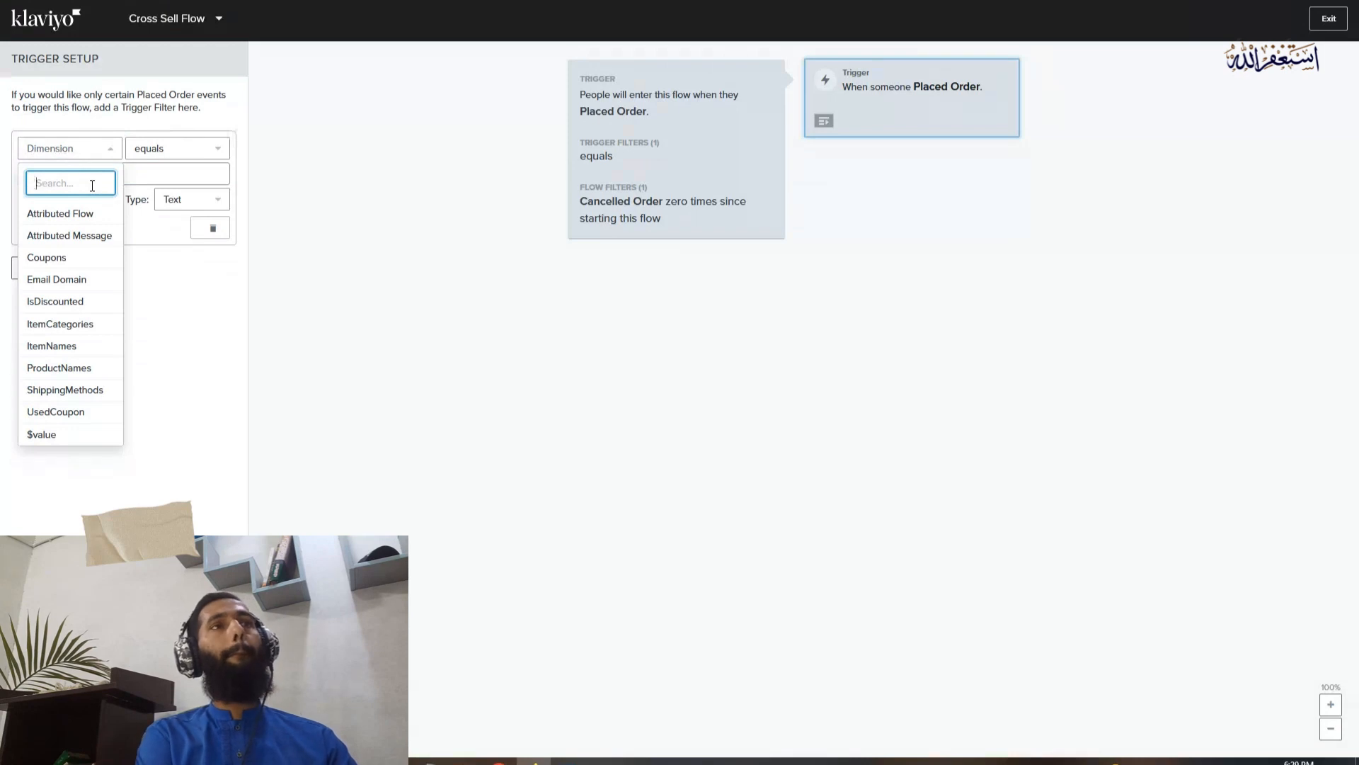
pyautogui.write('colle')
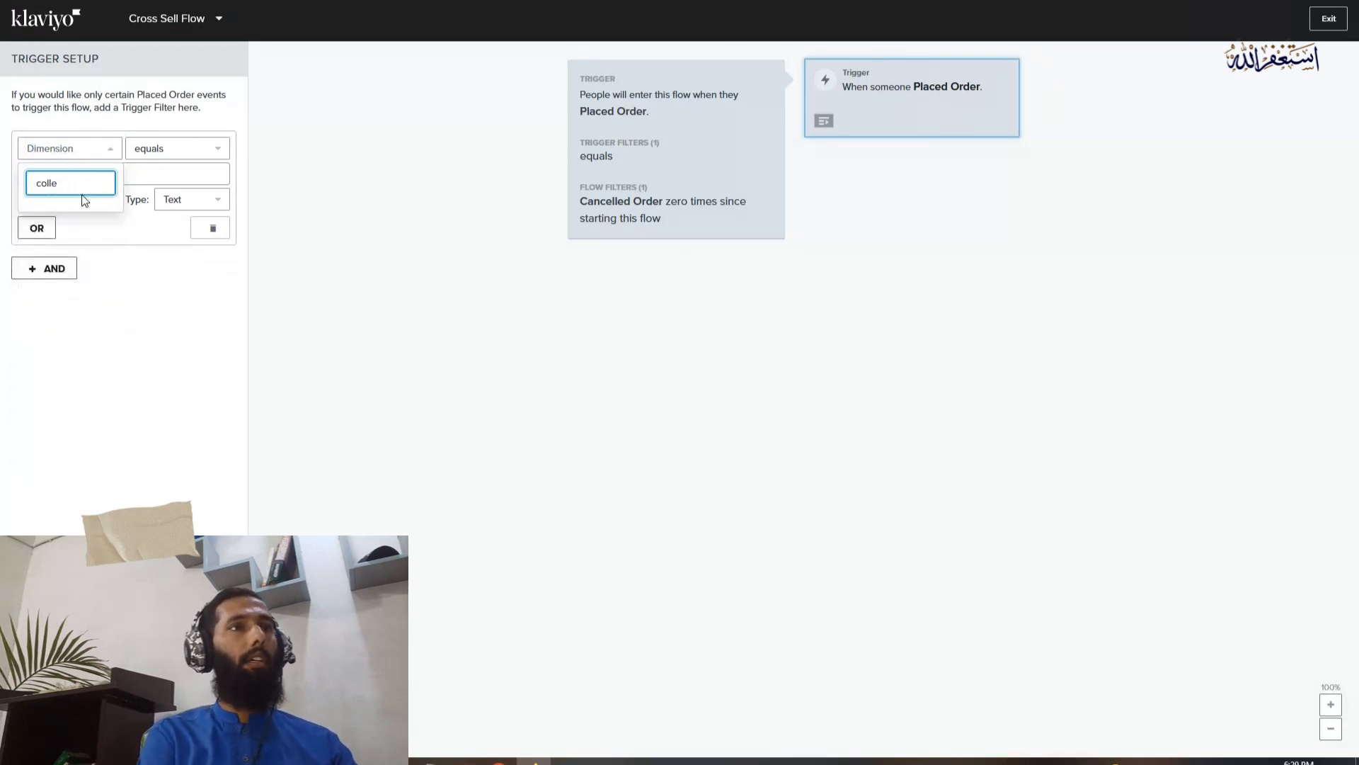
pyautogui.press('BackSpace')
pyautogui.press('BackSpace')
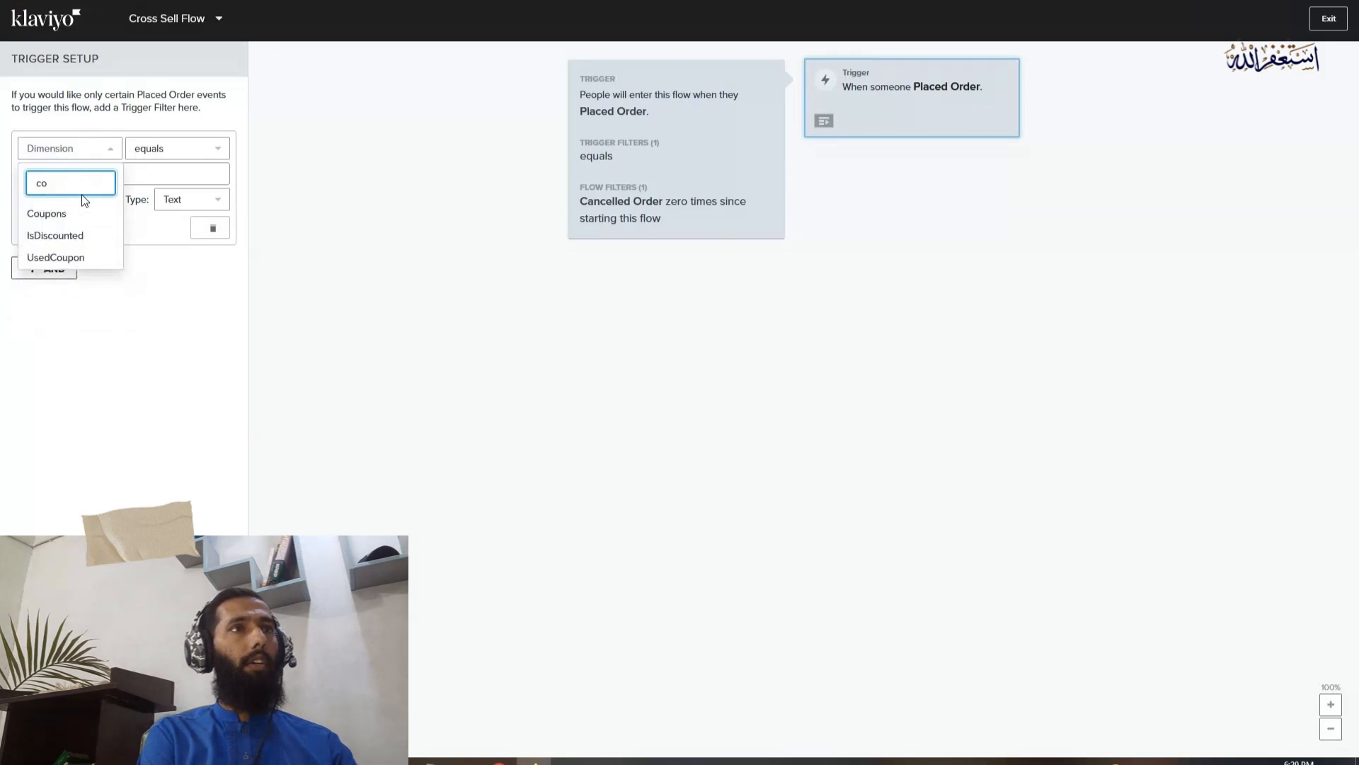
pyautogui.press('BackSpace')
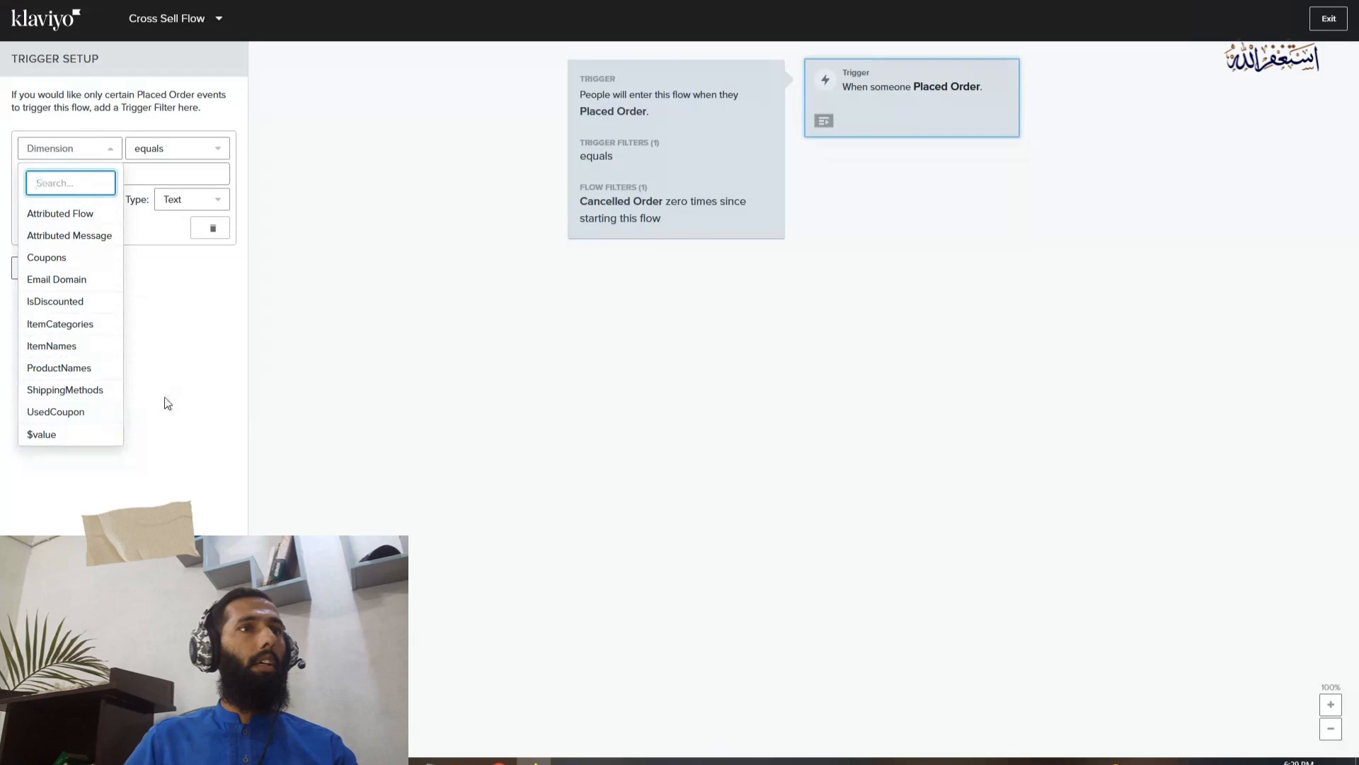
pyautogui.click(85, 324)
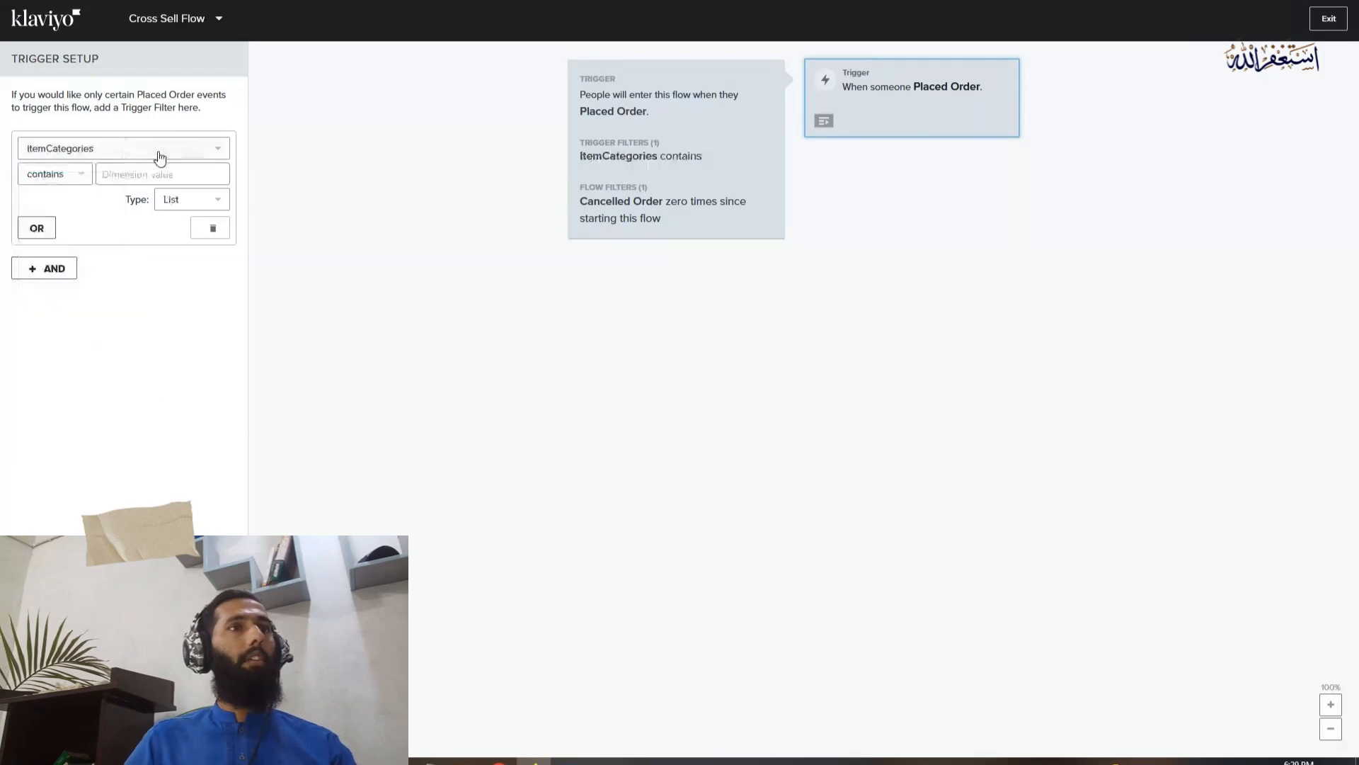
pyautogui.click(140, 173)
pyautogui.click(312, 1)
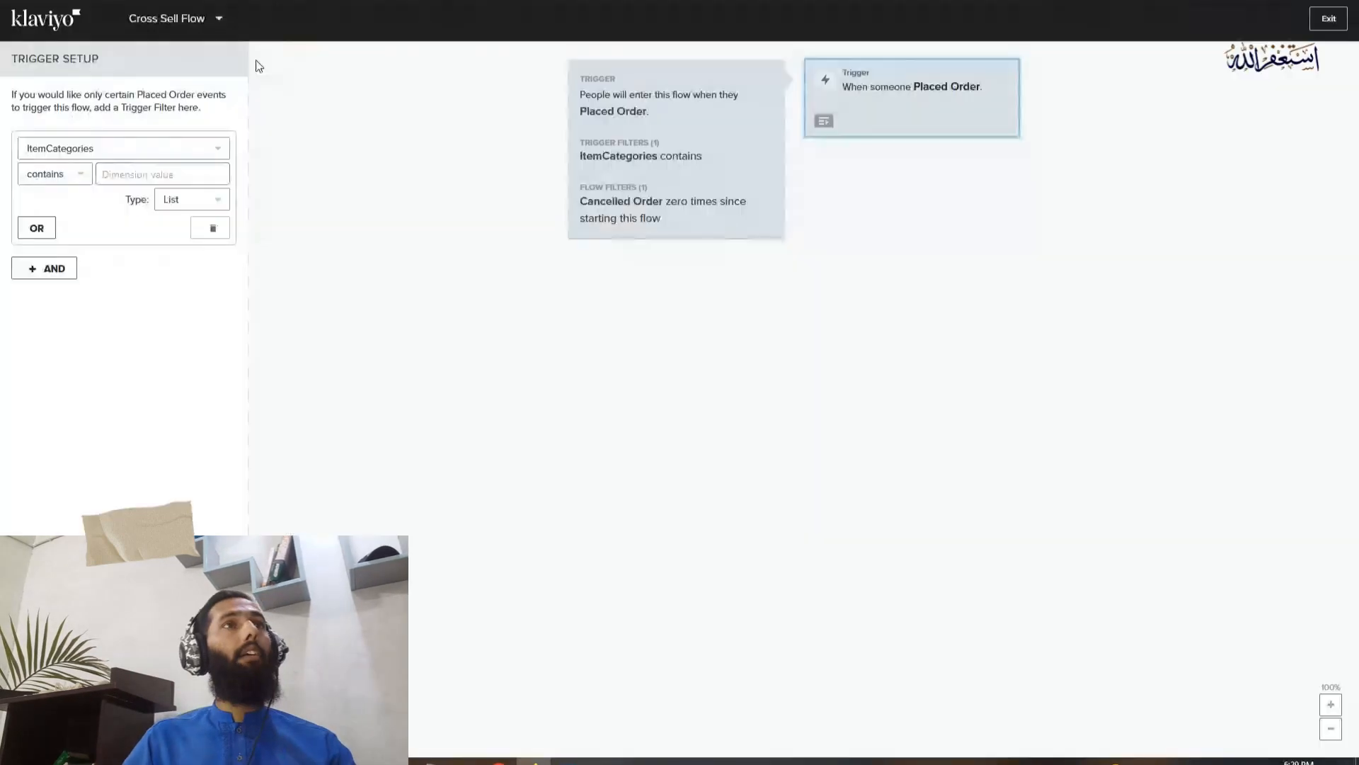
pyautogui.write('ear')
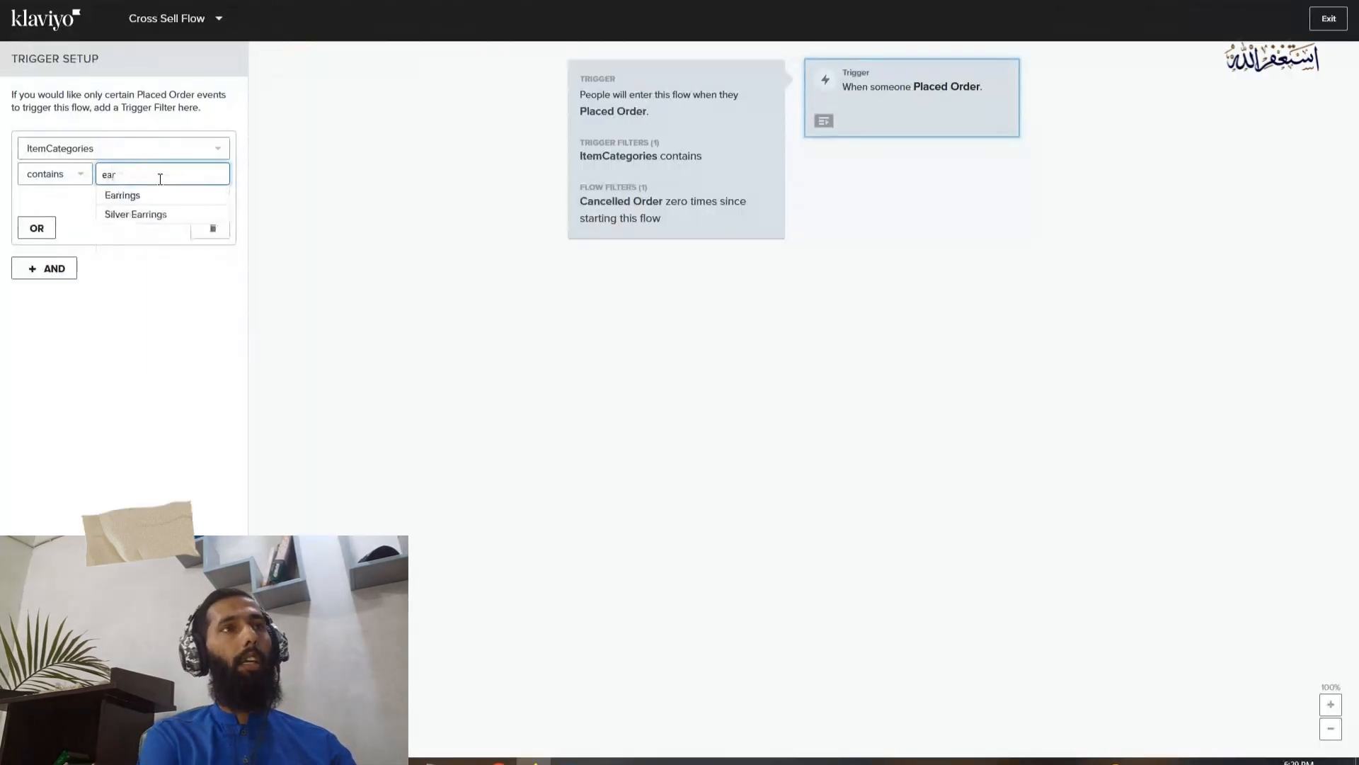
pyautogui.click(146, 198)
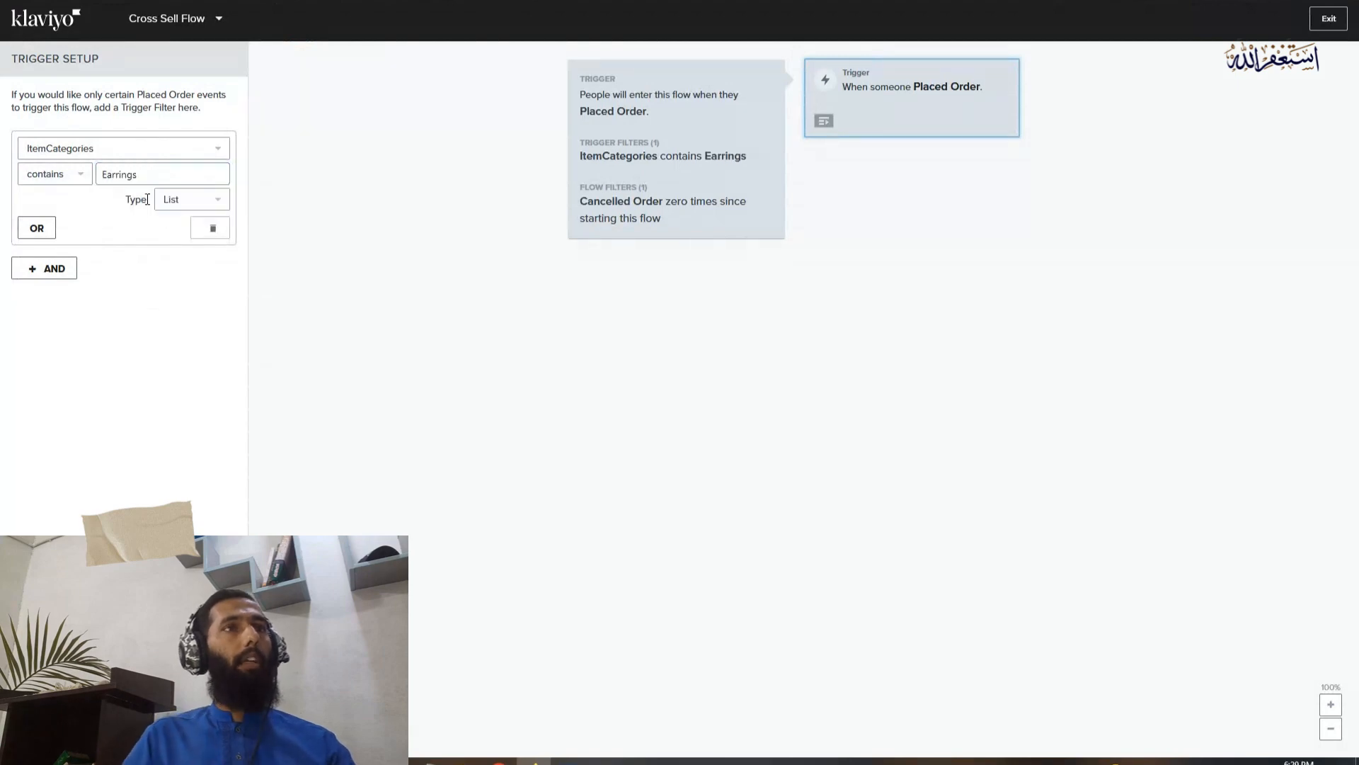
# Add an OR condition to the trigger filter for ItemCategories contains Neckleces
pyautogui.click(41, 229)
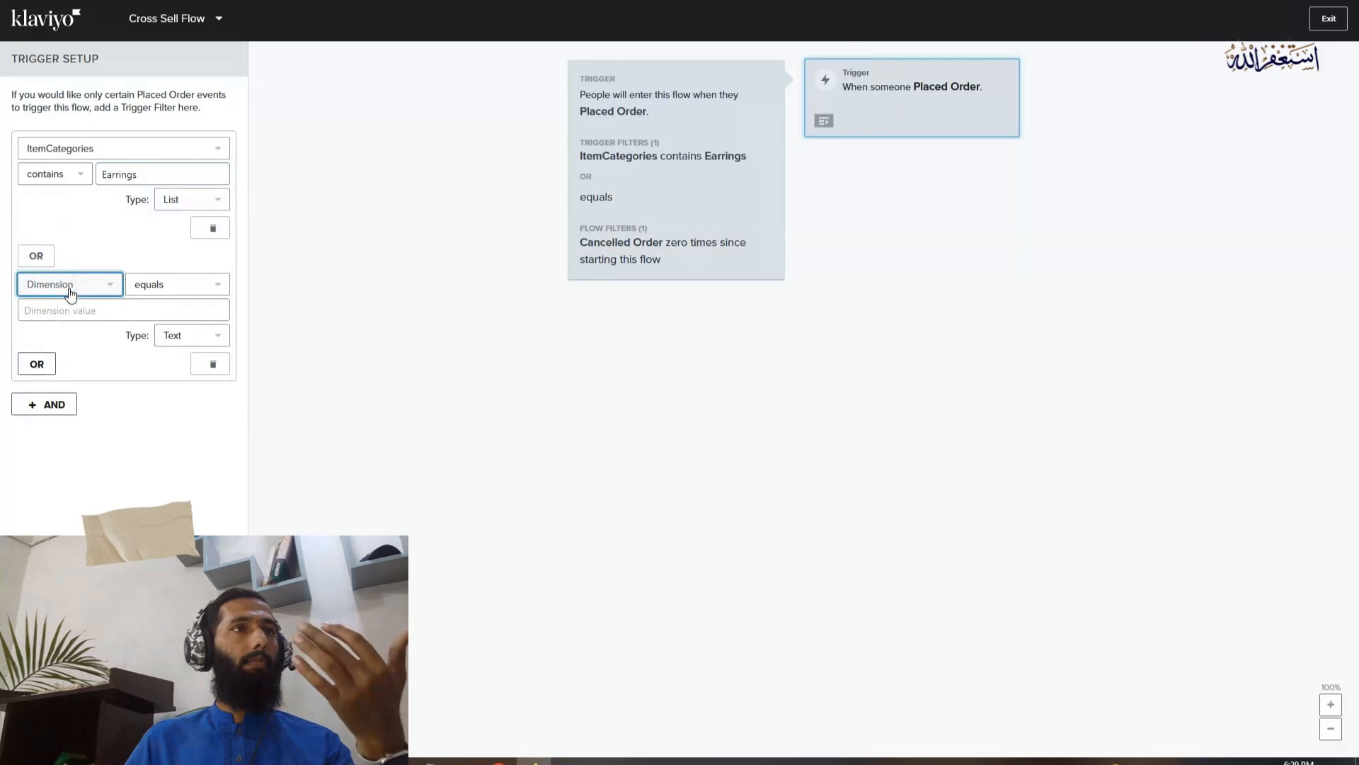
pyautogui.click(67, 284)
pyautogui.click(86, 311)
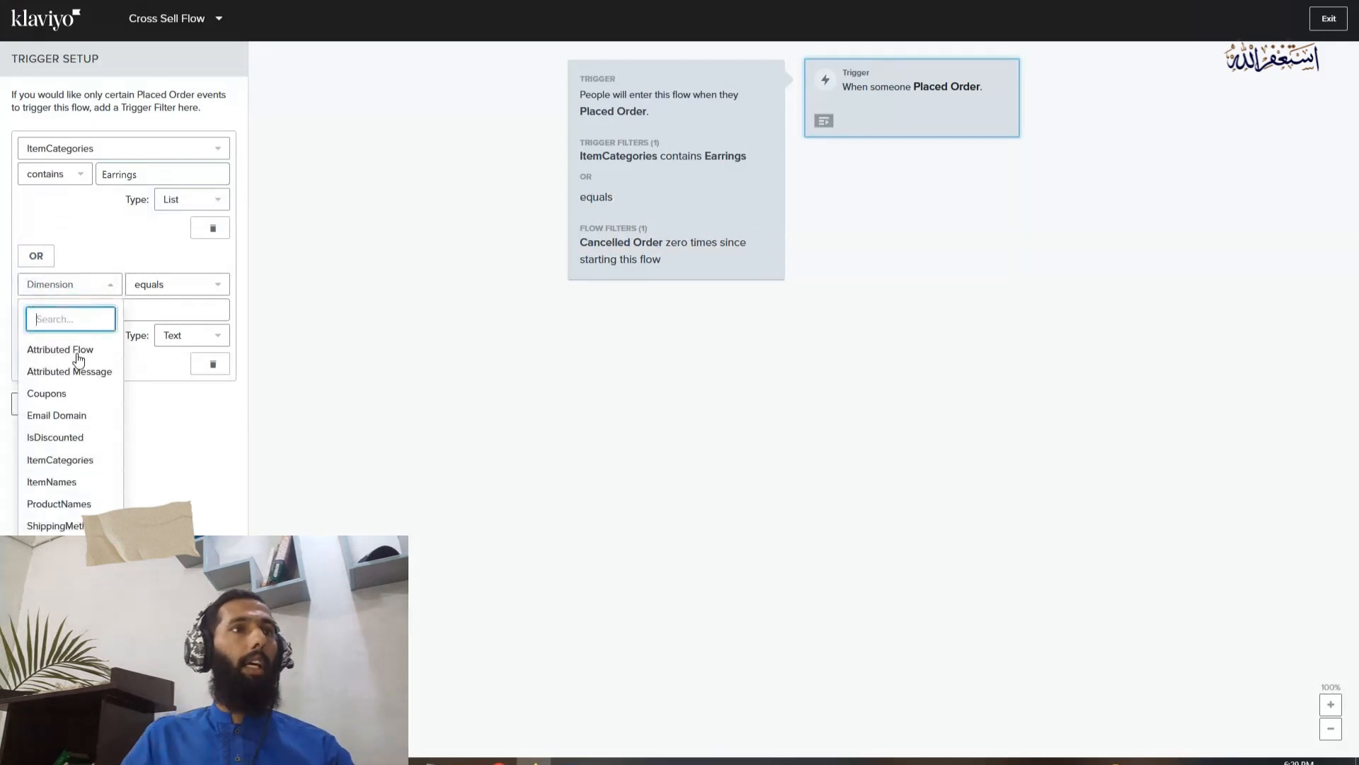
pyautogui.click(84, 461)
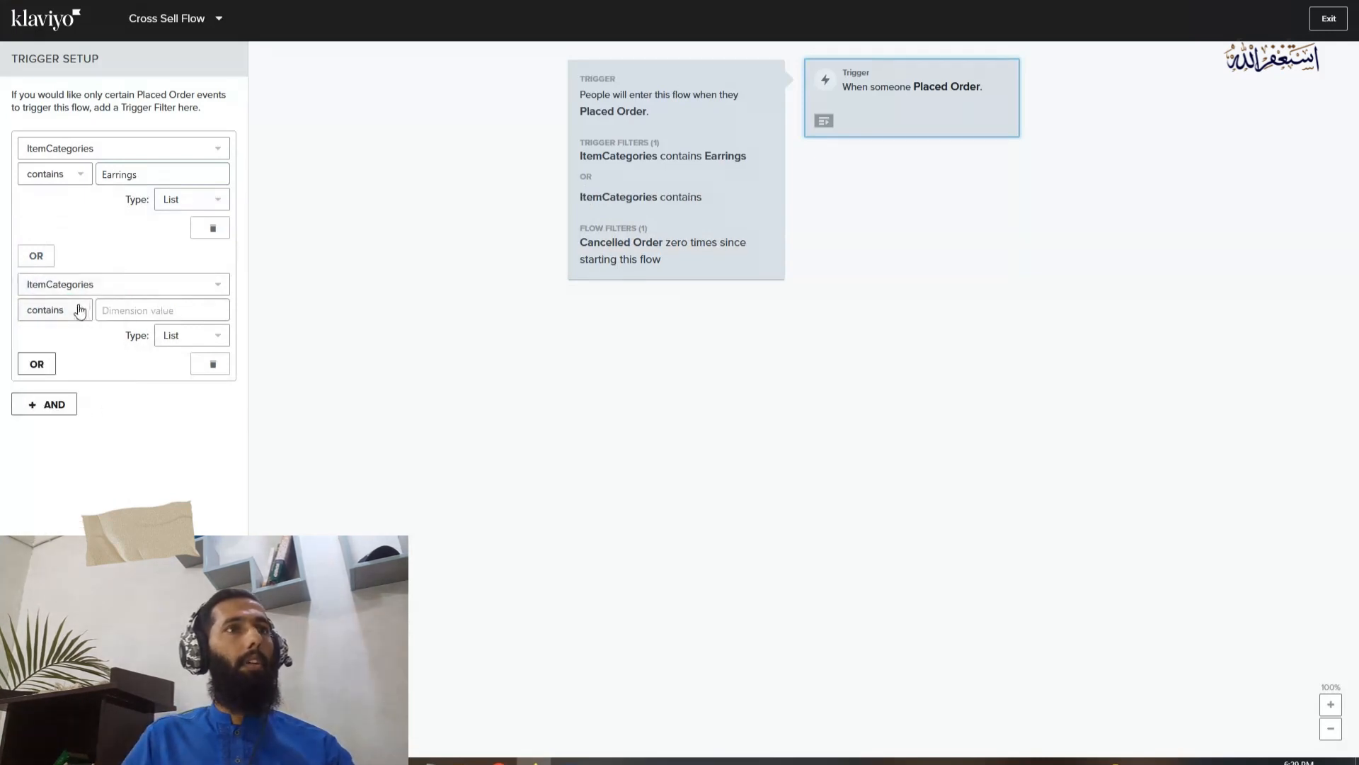
pyautogui.click(114, 310)
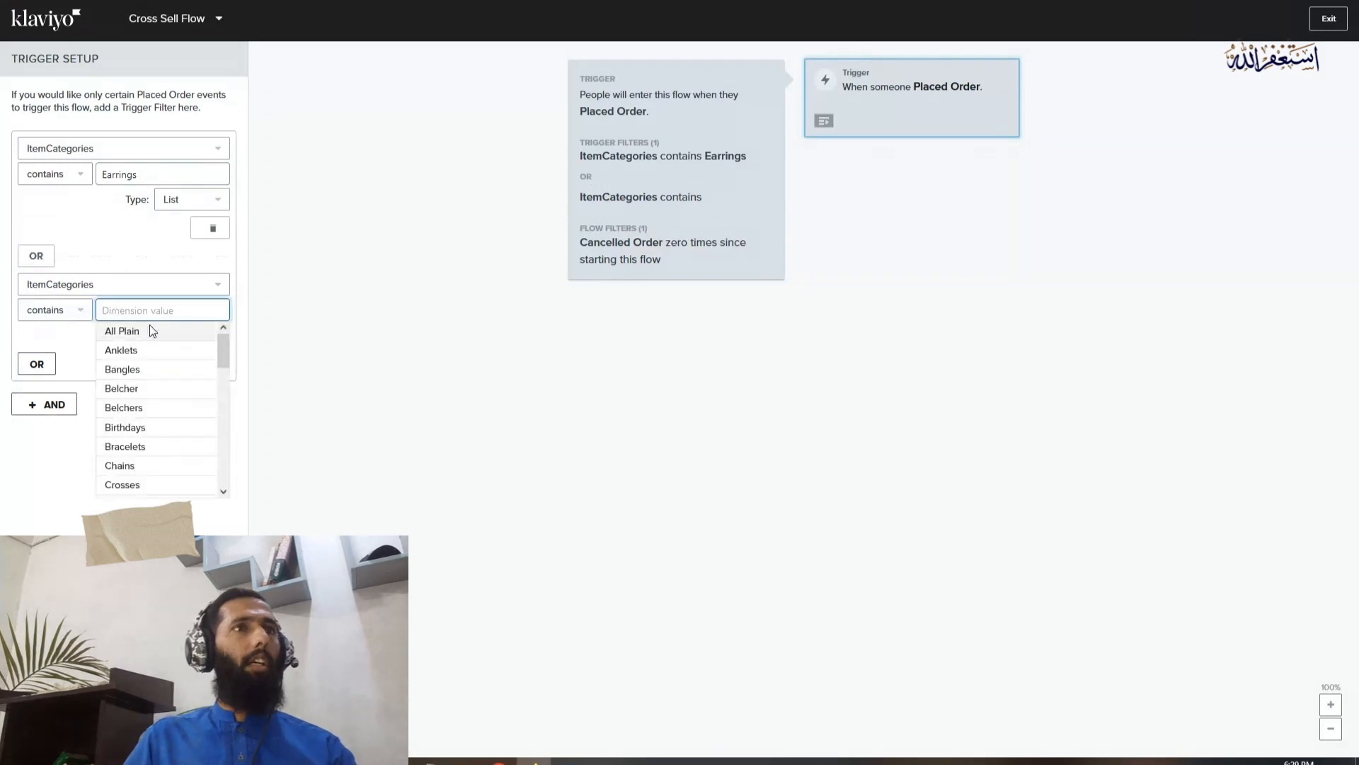
pyautogui.write('neck')
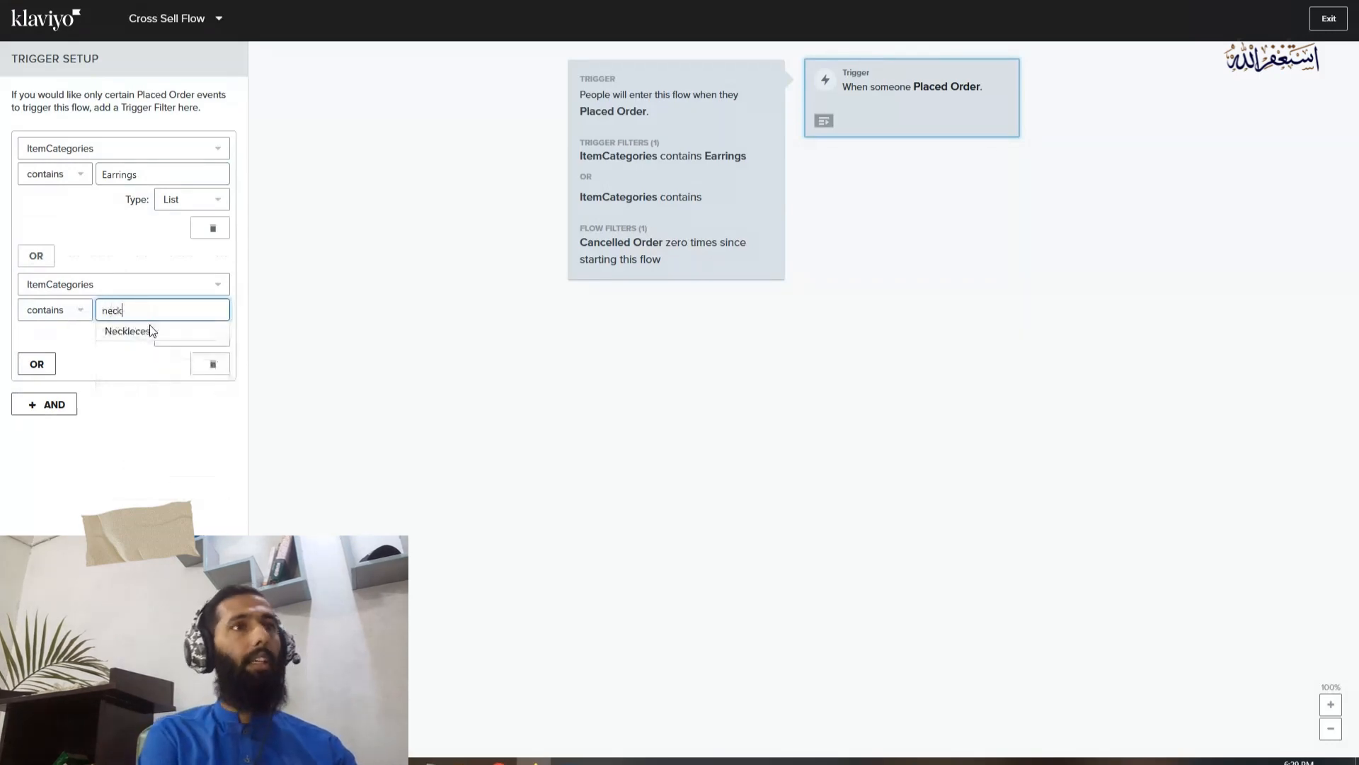
pyautogui.click(151, 331)
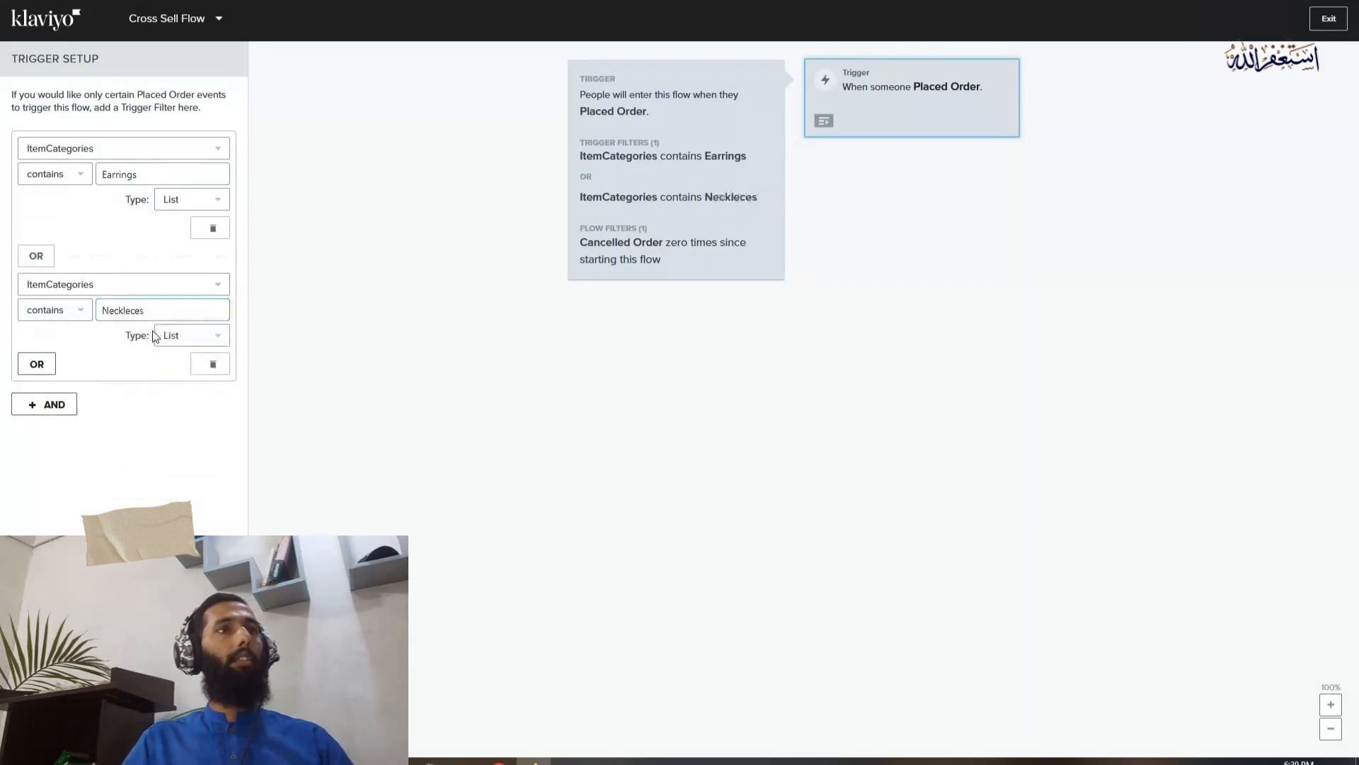
# Add an AND condition for ItemCategories doesn't contain Rings, then save the trigger filters and finish the trigger setup
pyautogui.click(112, 410)
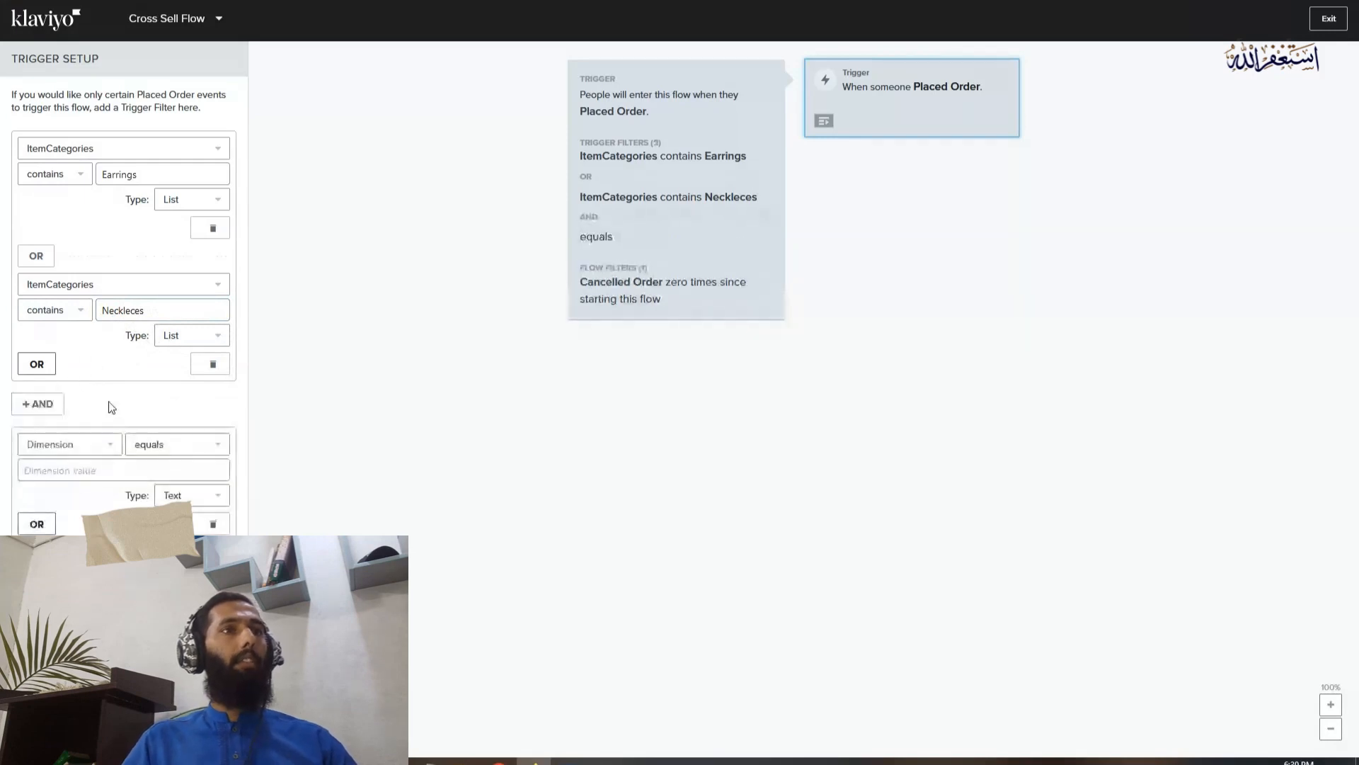
pyautogui.click(65, 442)
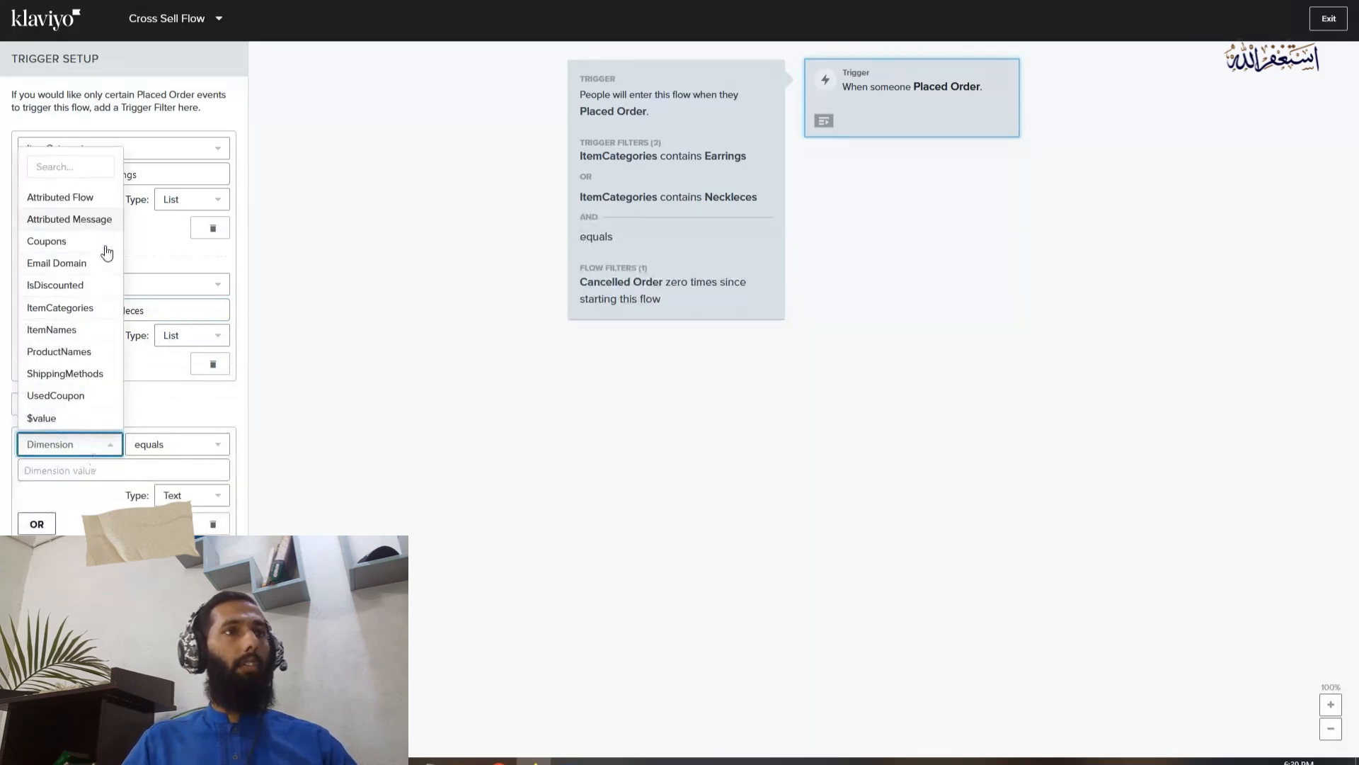
pyautogui.click(85, 311)
pyautogui.click(142, 470)
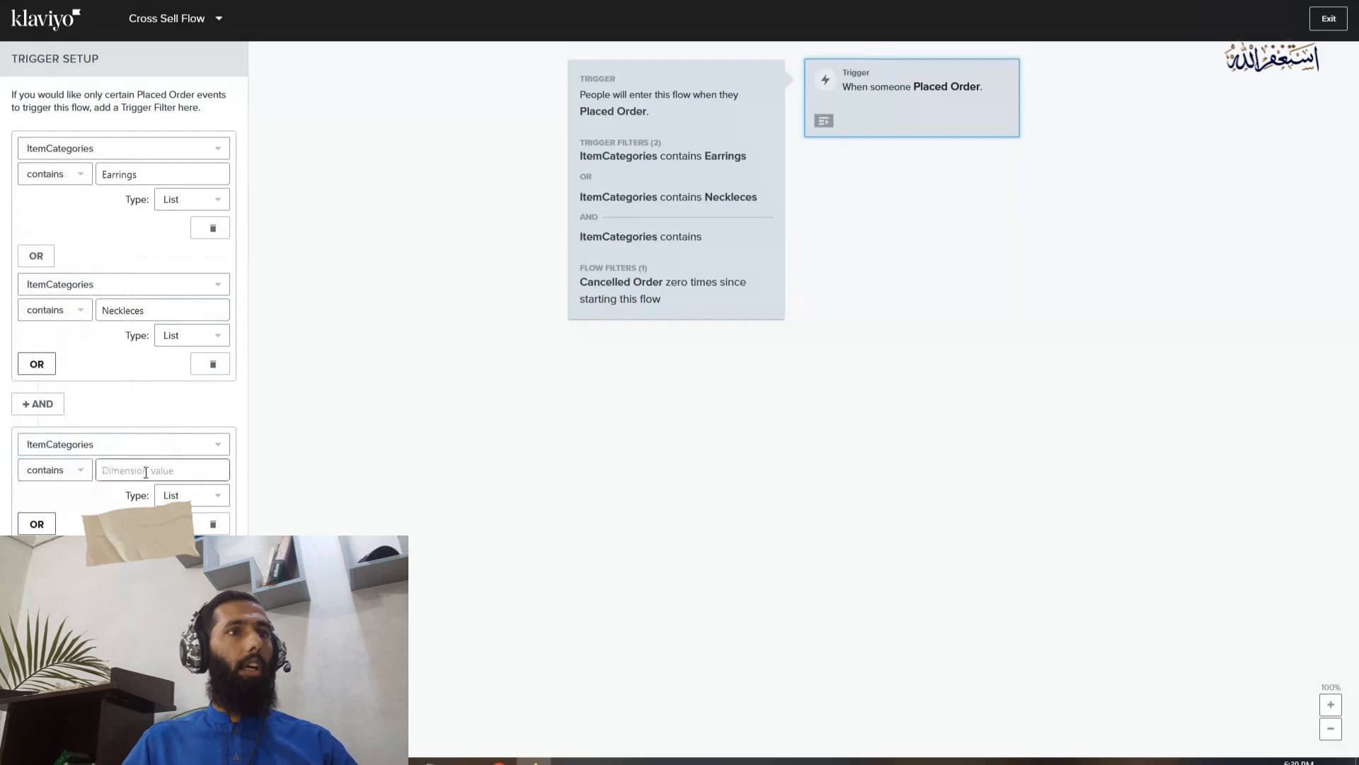
pyautogui.write('ring')
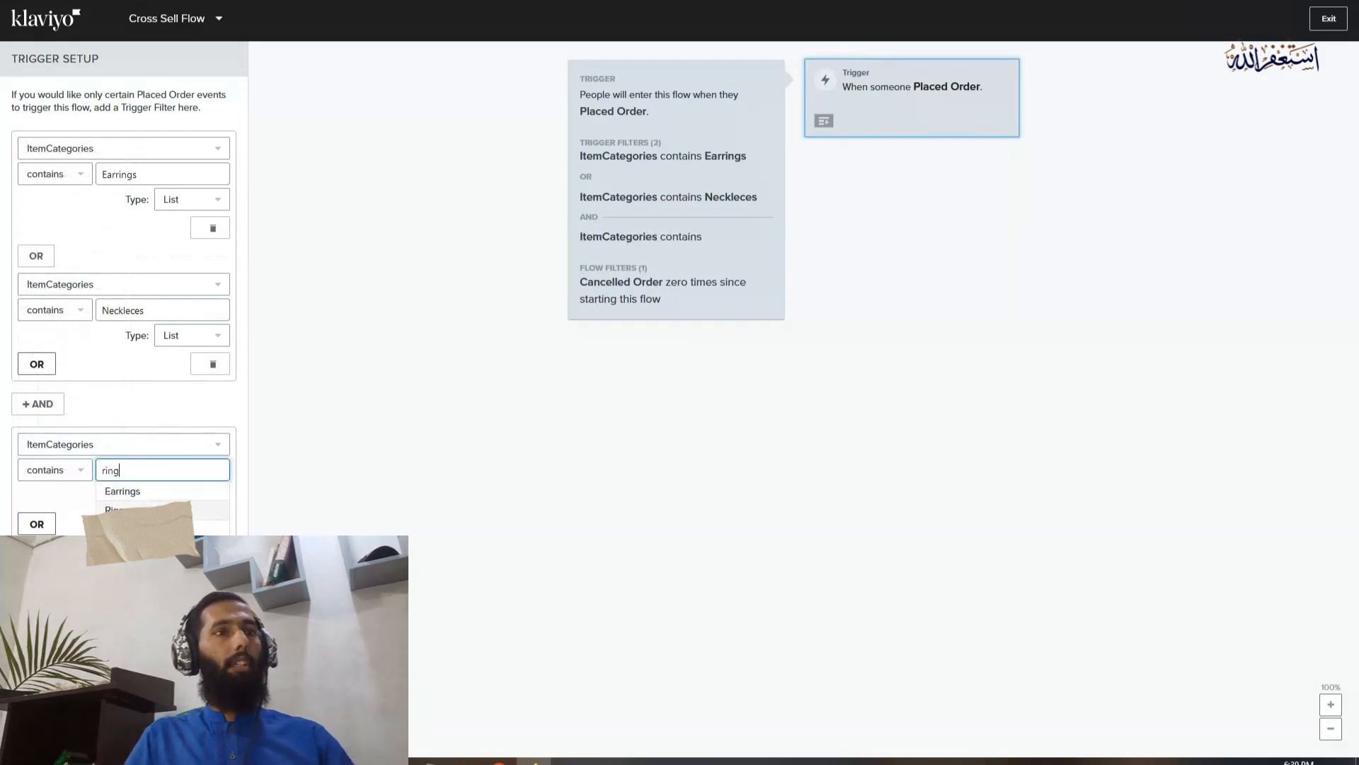
pyautogui.click(131, 509)
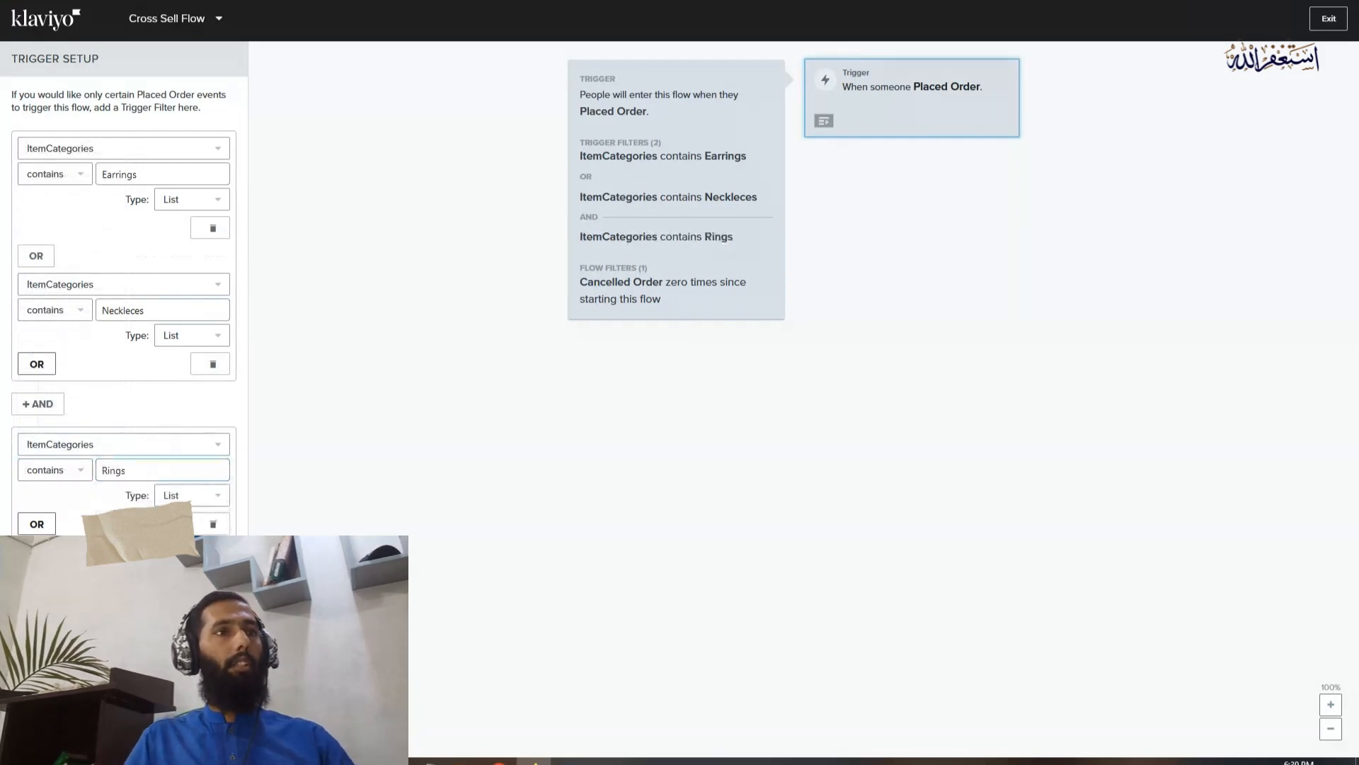
pyautogui.click(41, 473)
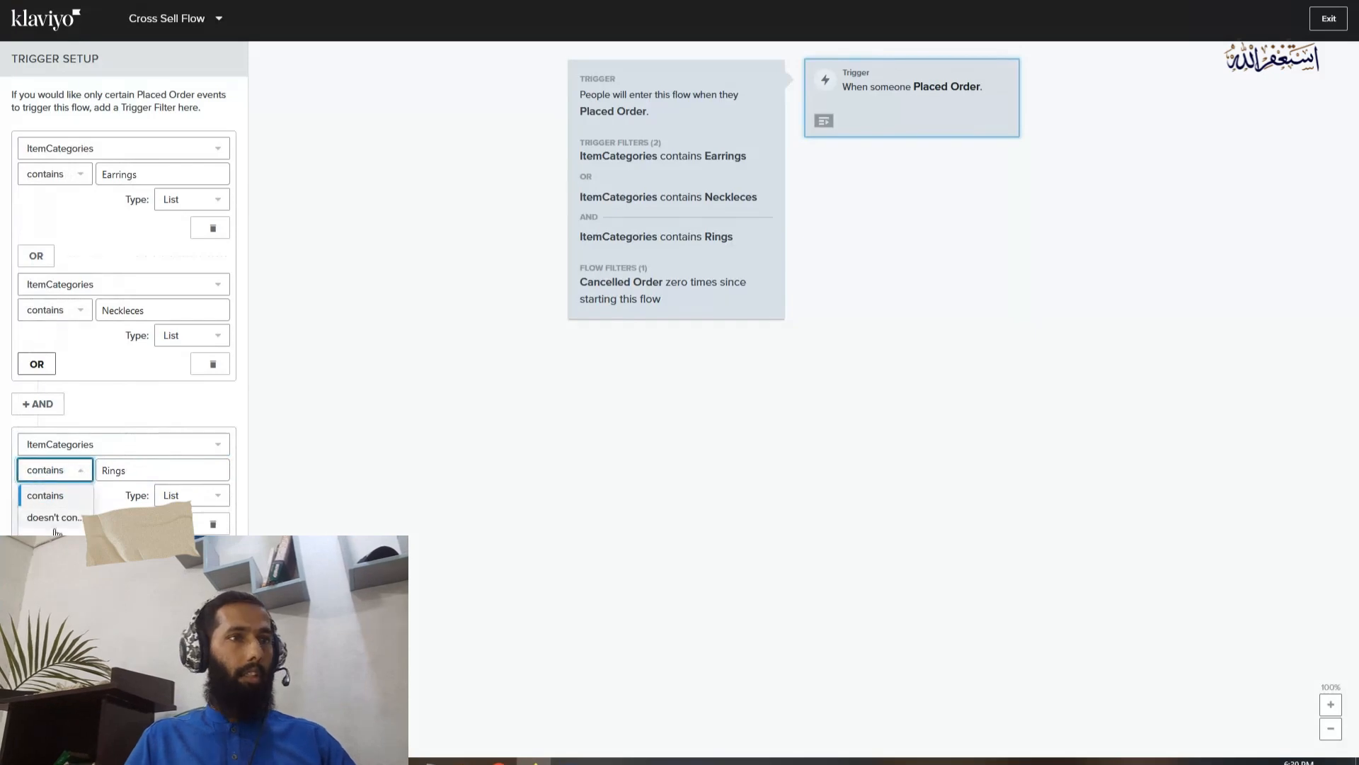
pyautogui.click(53, 518)
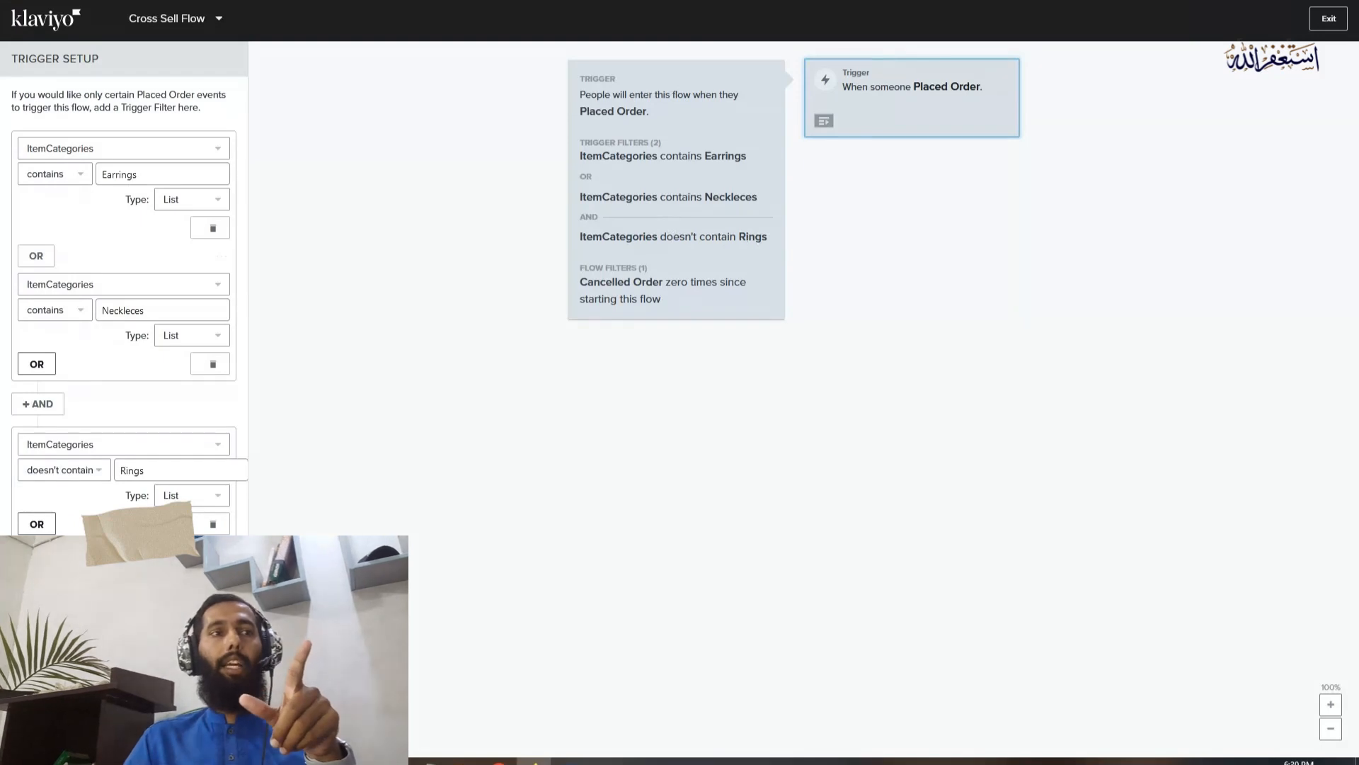
pyautogui.click(34, 606)
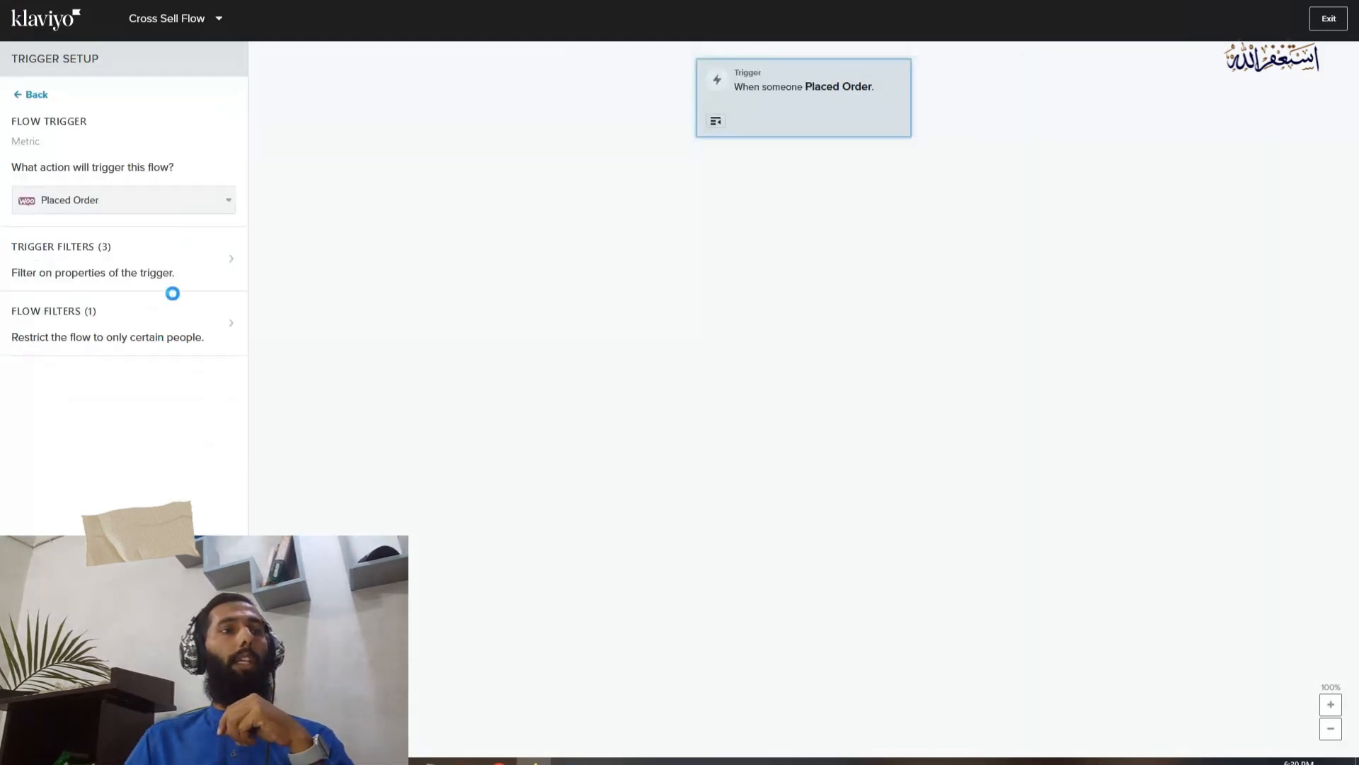
pyautogui.click(174, 407)
# Add a time delay of 2 days below the Placed Order trigger, followed by an email
pyautogui.moveTo(103, 325); pyautogui.dragTo(805, 152)
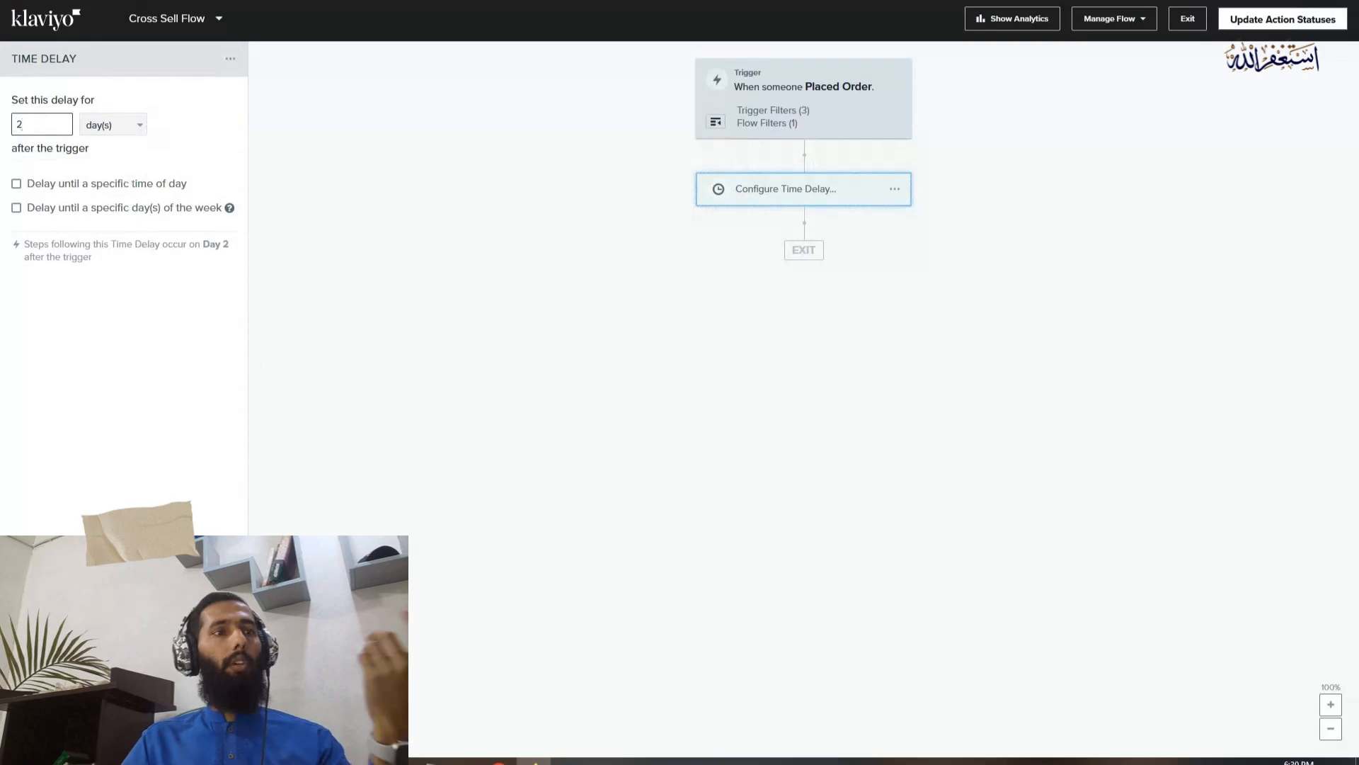
pyautogui.click(683, 486)
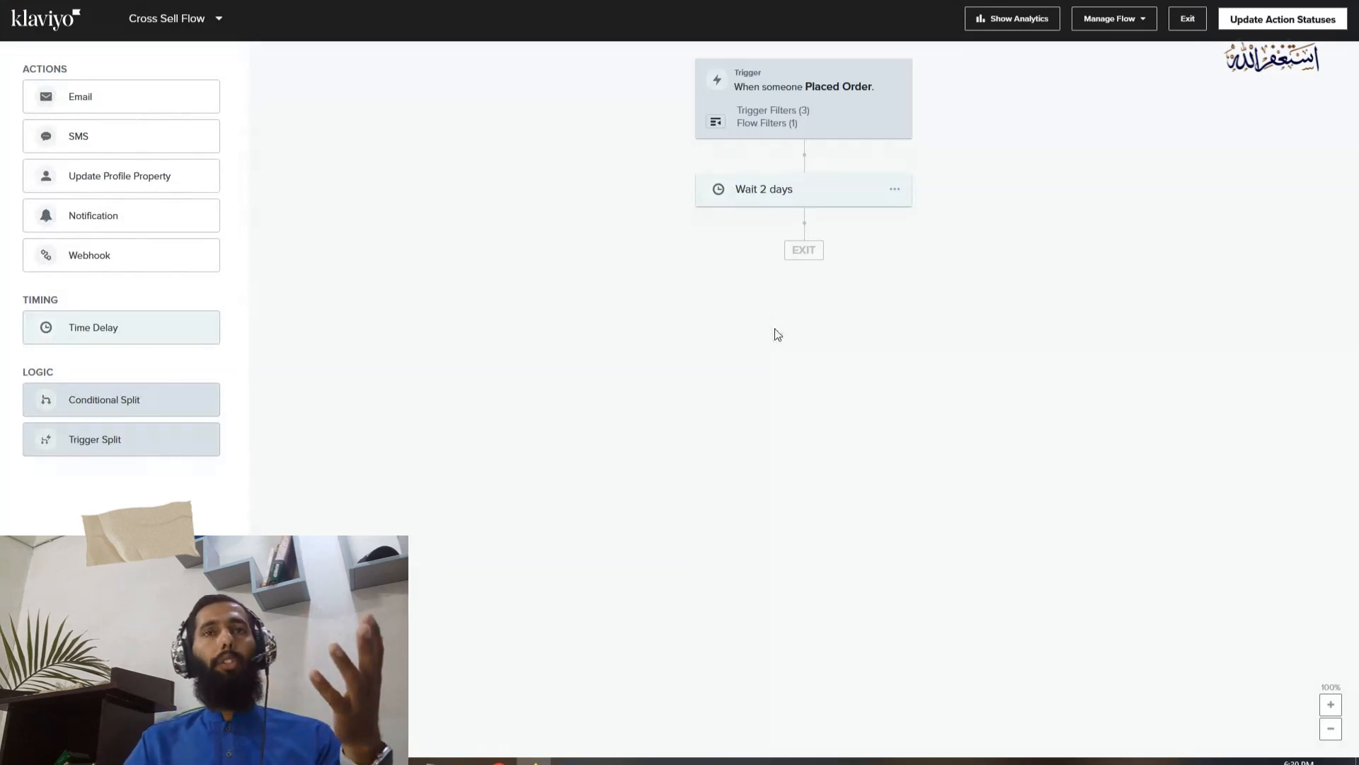
pyautogui.moveTo(133, 103); pyautogui.dragTo(823, 235)
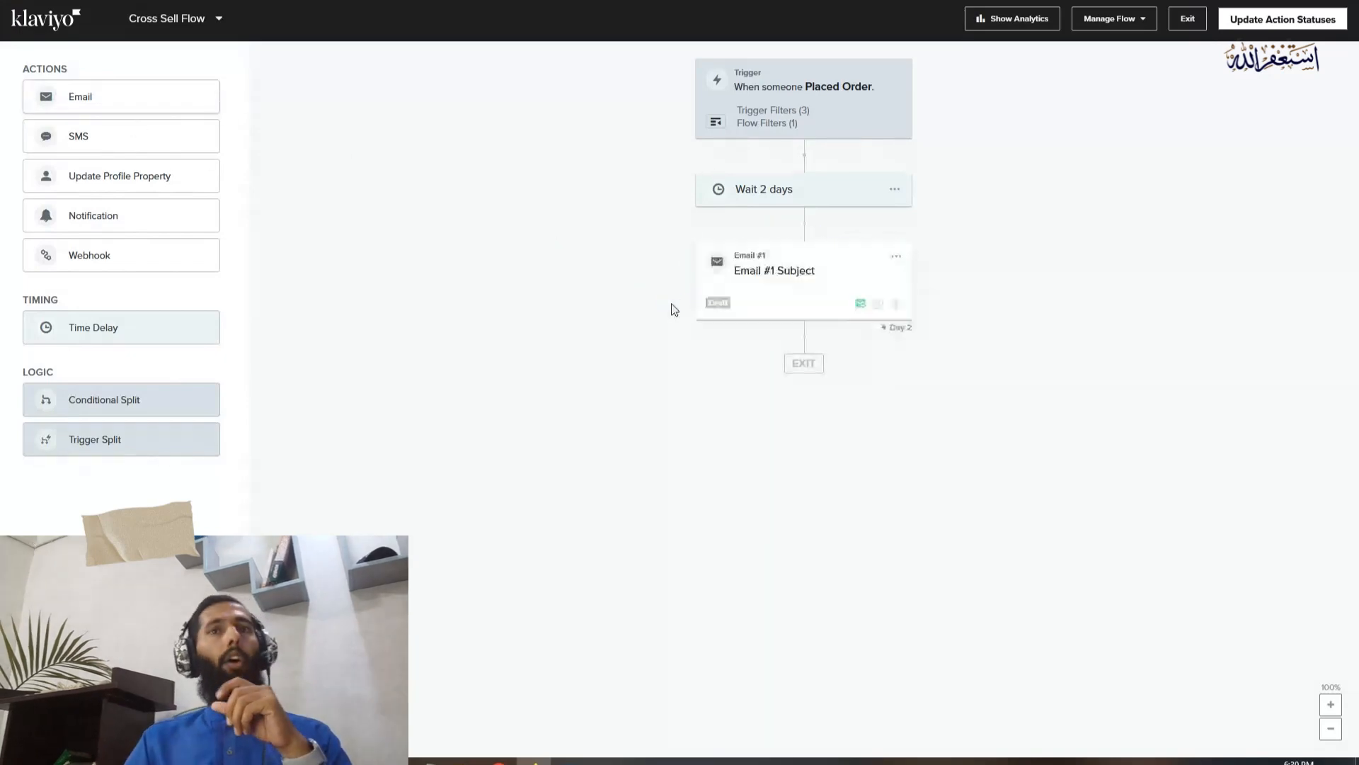
# Configure Email #1 with the subject line "You may love these..." and the preview text "Thank you for your order"
pyautogui.click(811, 298)
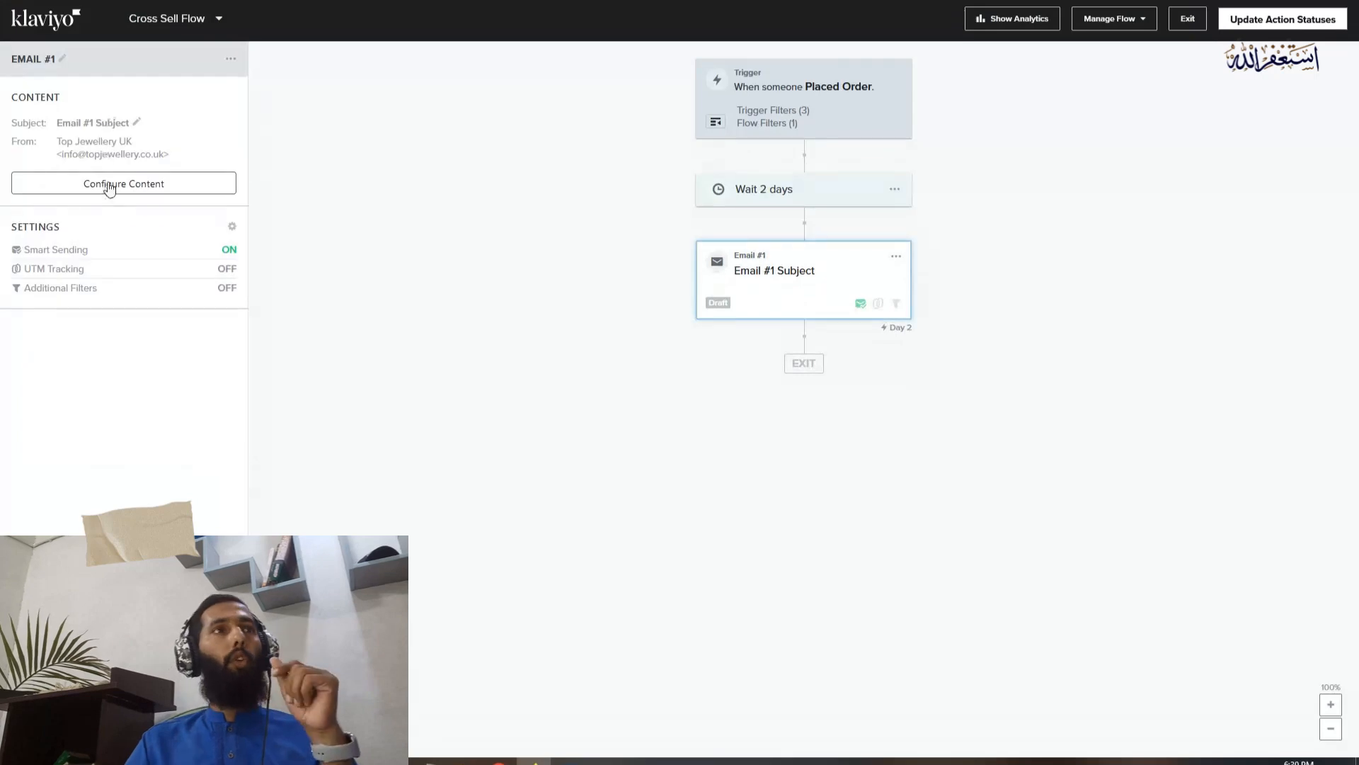
pyautogui.click(117, 188)
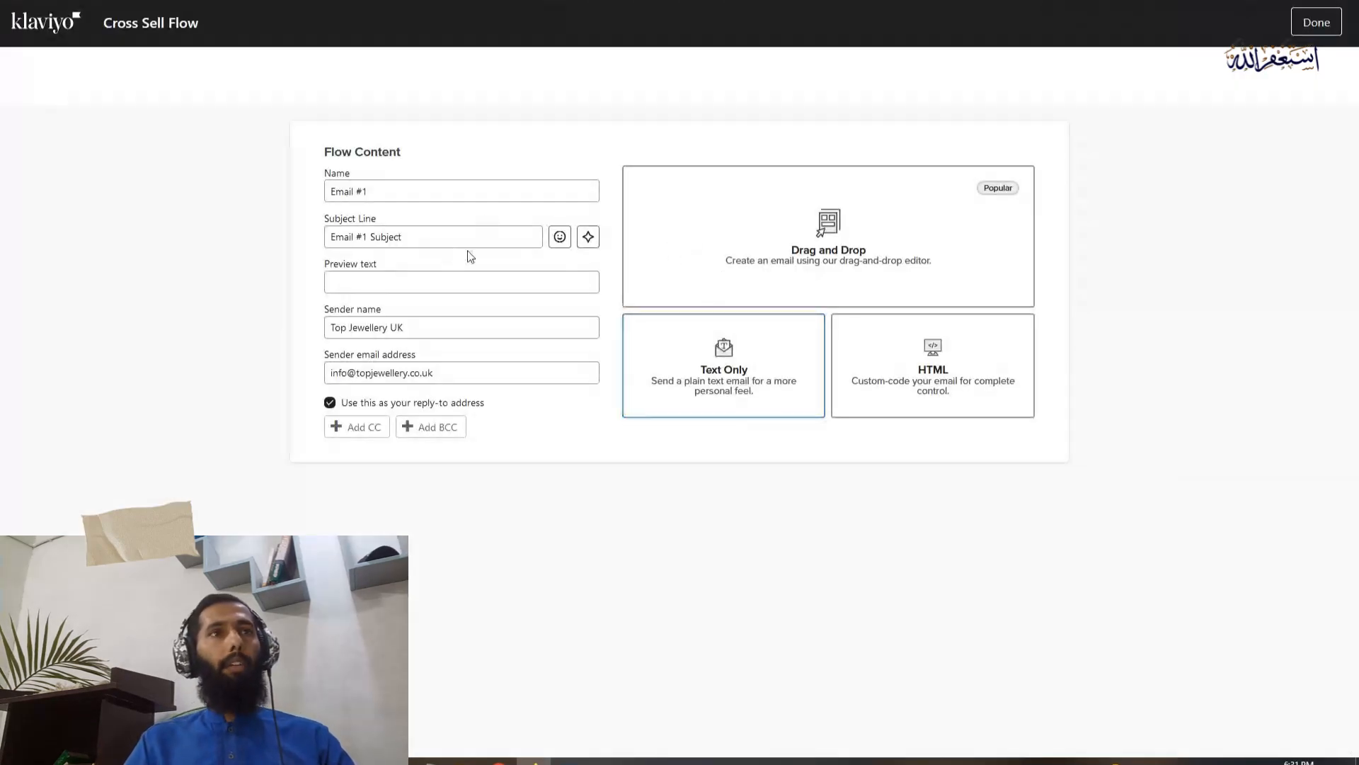
pyautogui.moveTo(422, 276); pyautogui.dragTo(298, 278)
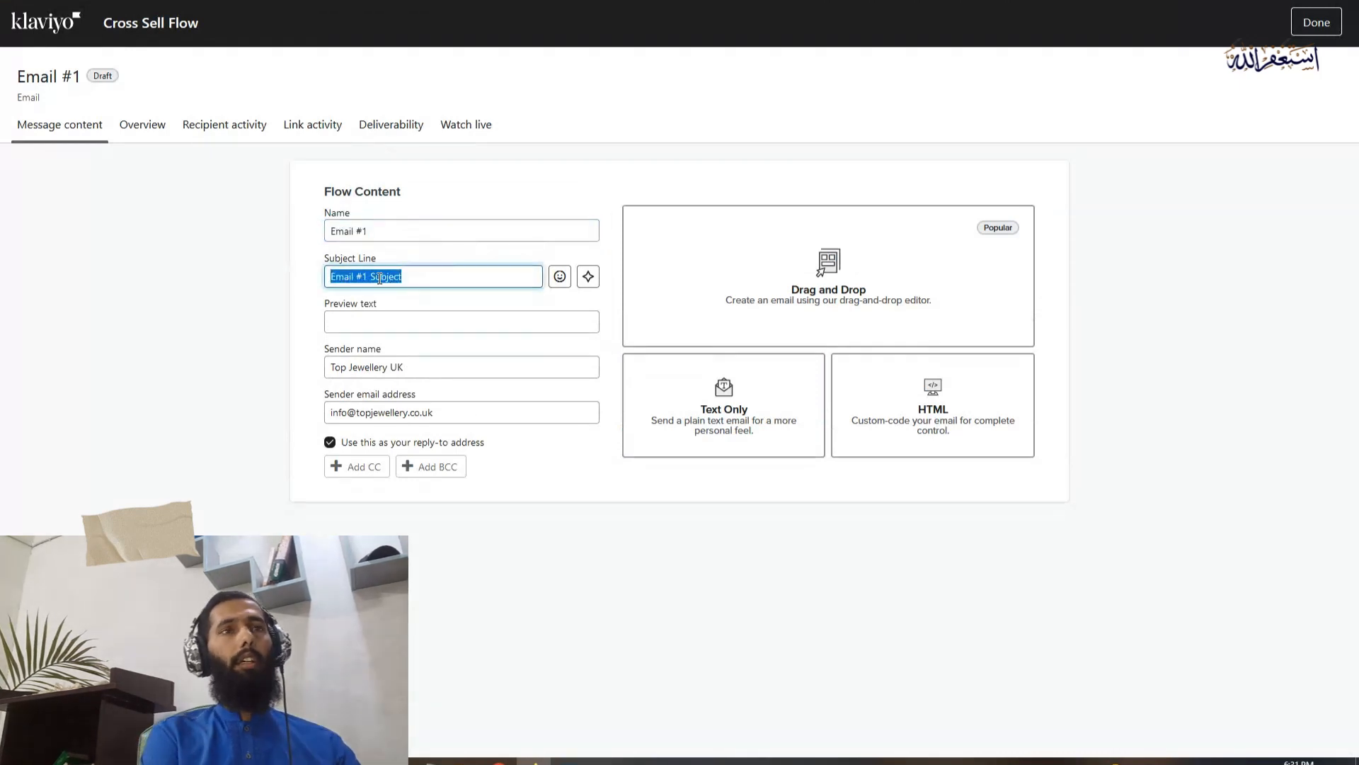
pyautogui.write('You may love these...')
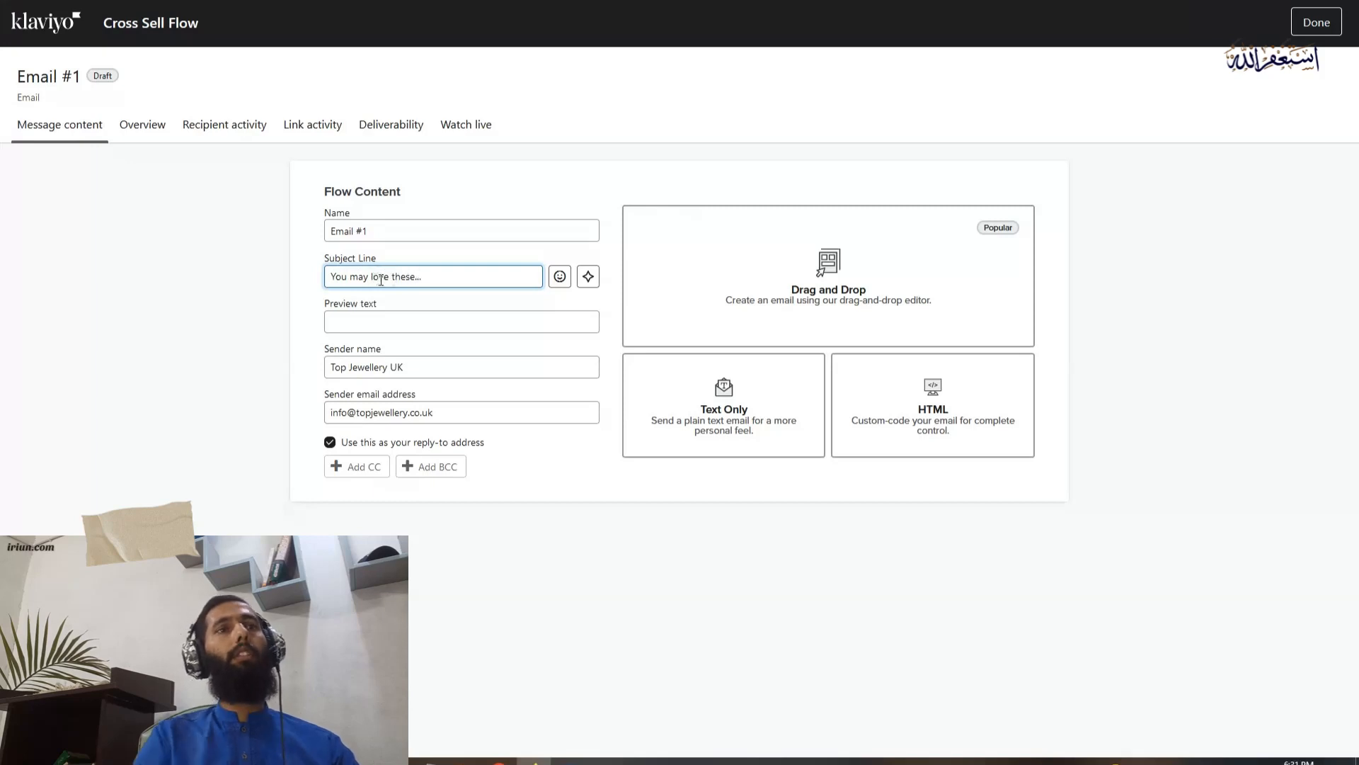
pyautogui.click(407, 324)
pyautogui.write('Thank you for you order')
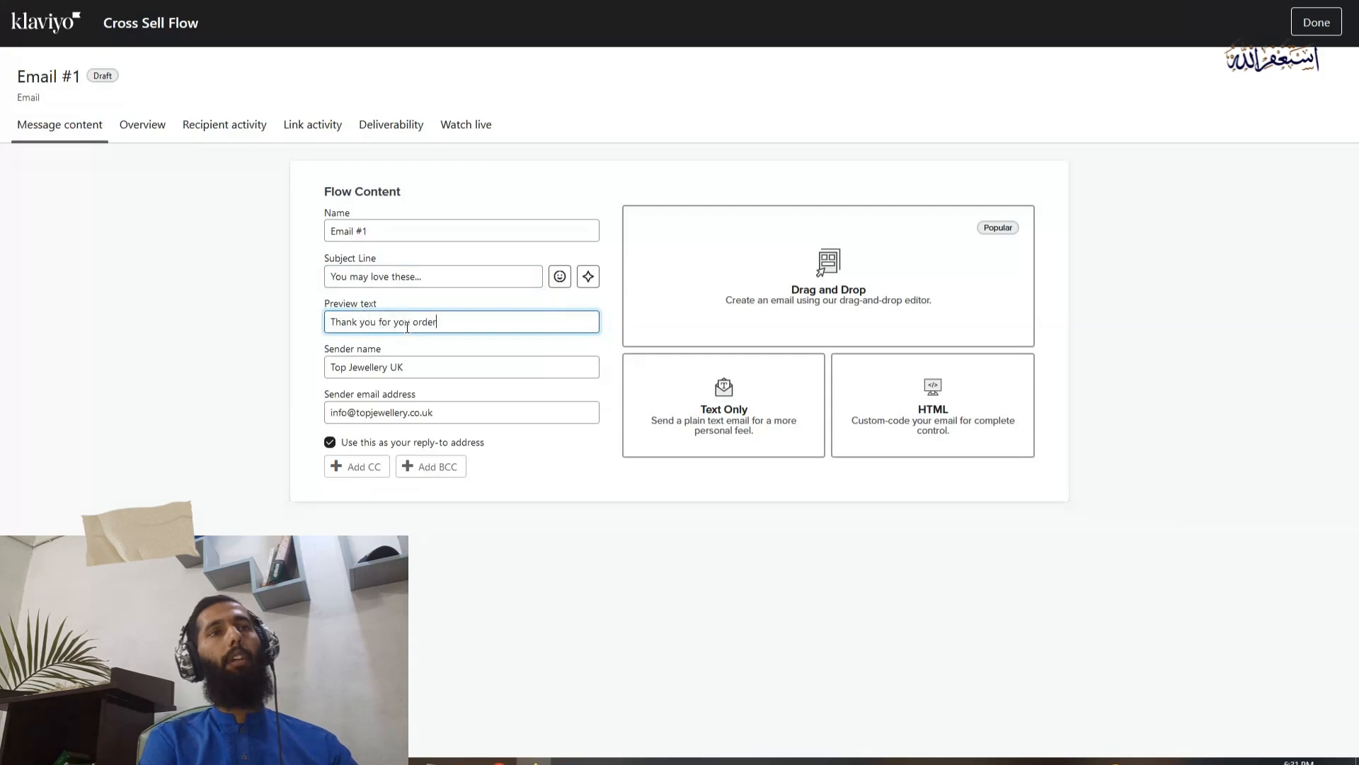
# Create a blank drag-and-drop email for Email #1 and replace its empty content area with a text block opened for editing
pyautogui.click(742, 298)
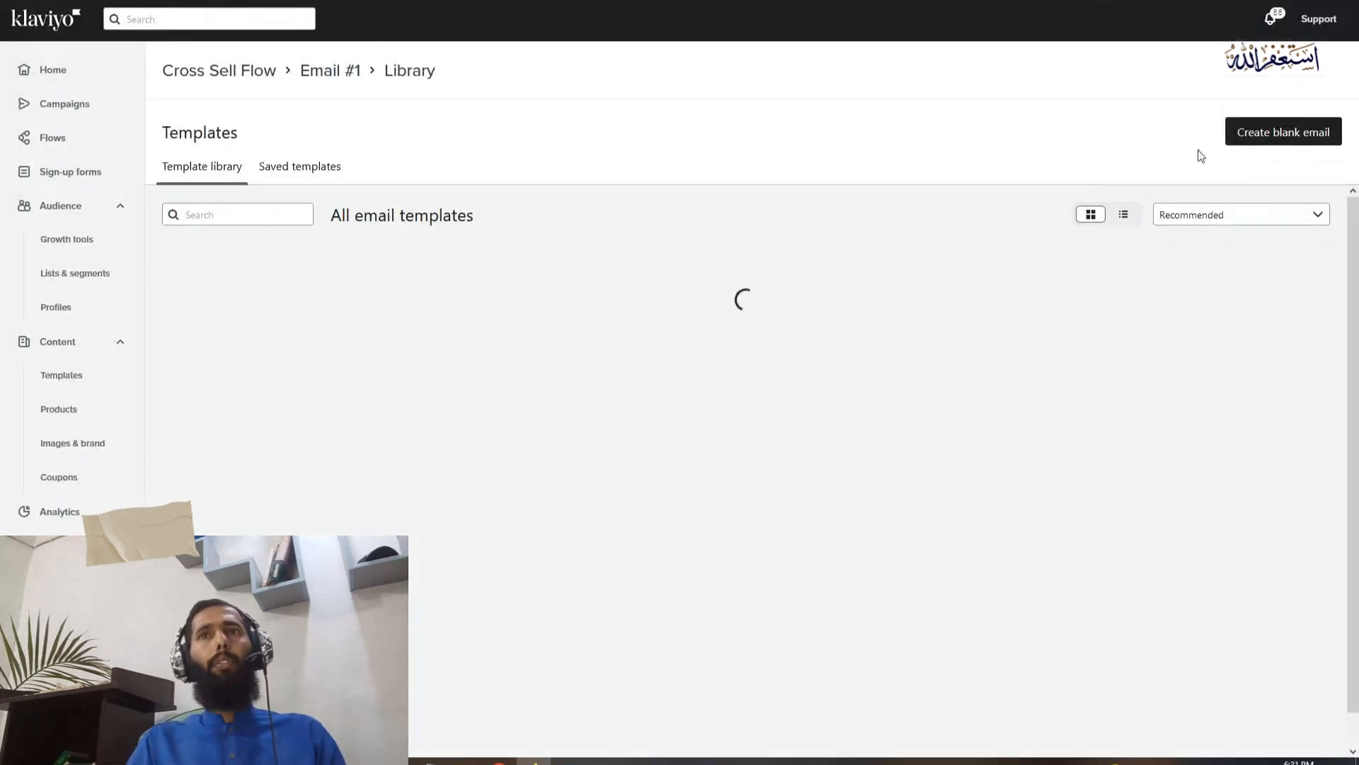
pyautogui.click(1271, 137)
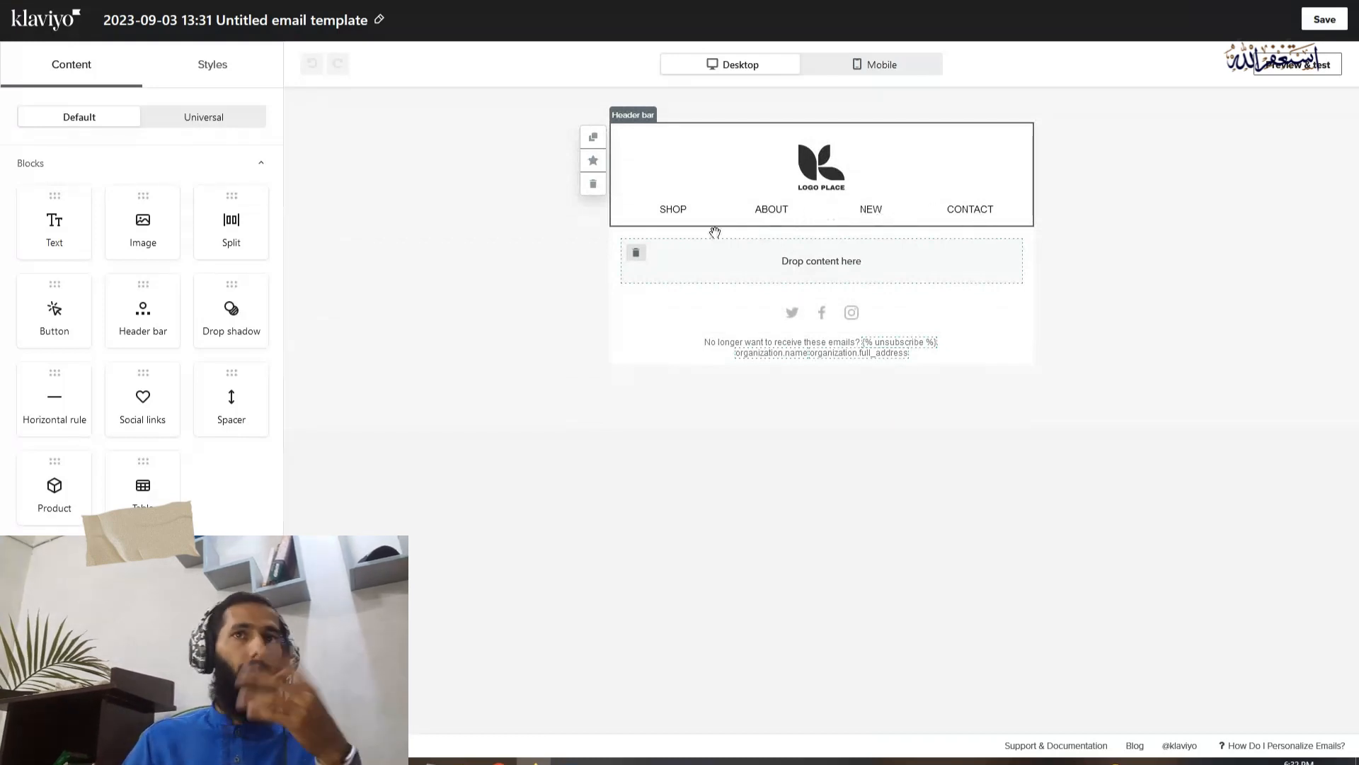
pyautogui.click(636, 253)
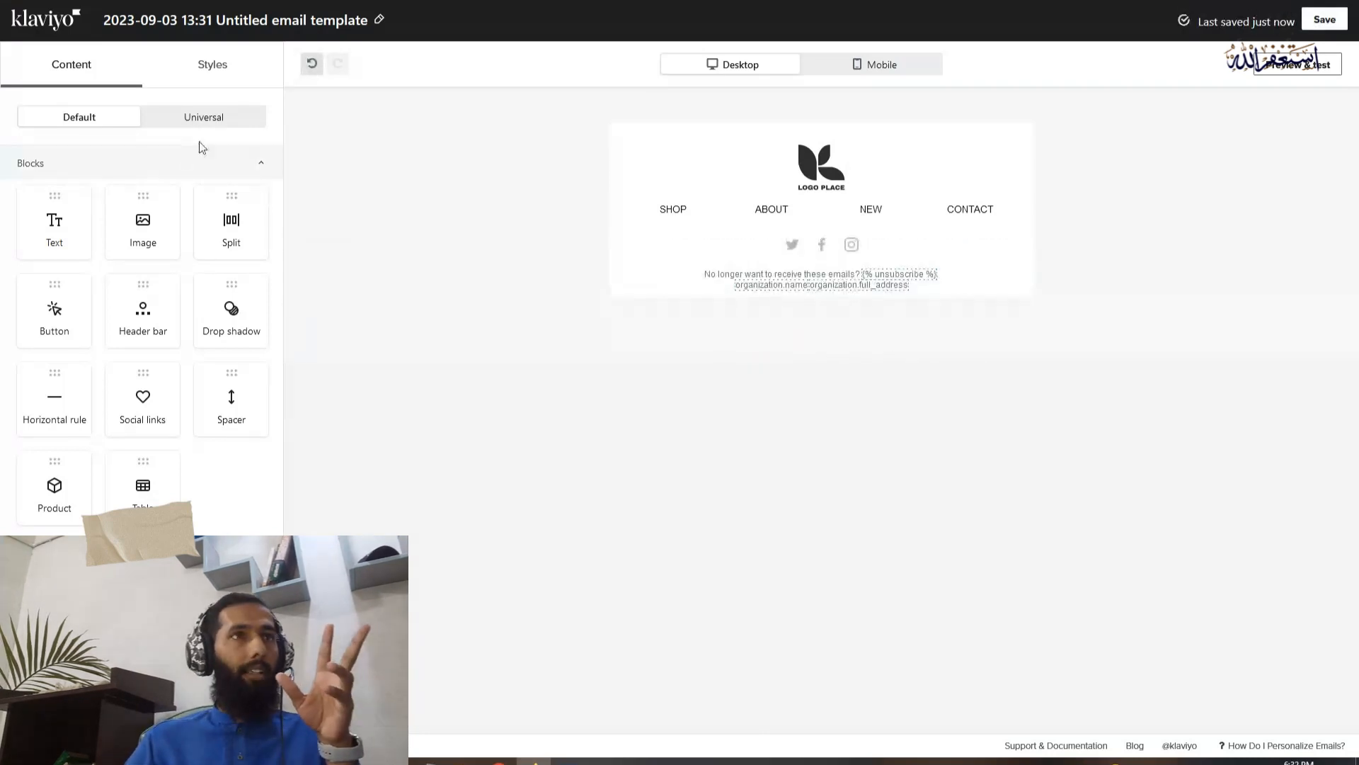
pyautogui.moveTo(56, 223); pyautogui.dragTo(820, 207)
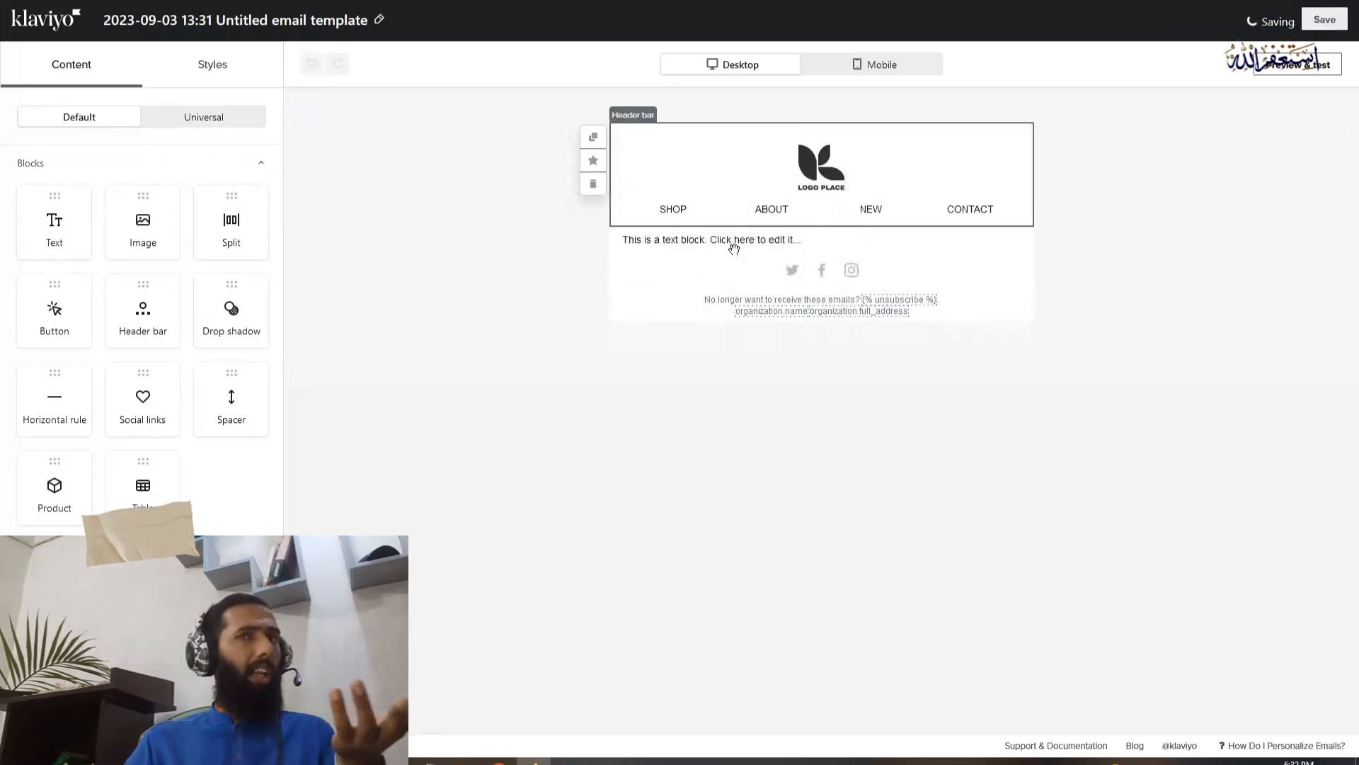
pyautogui.click(736, 245)
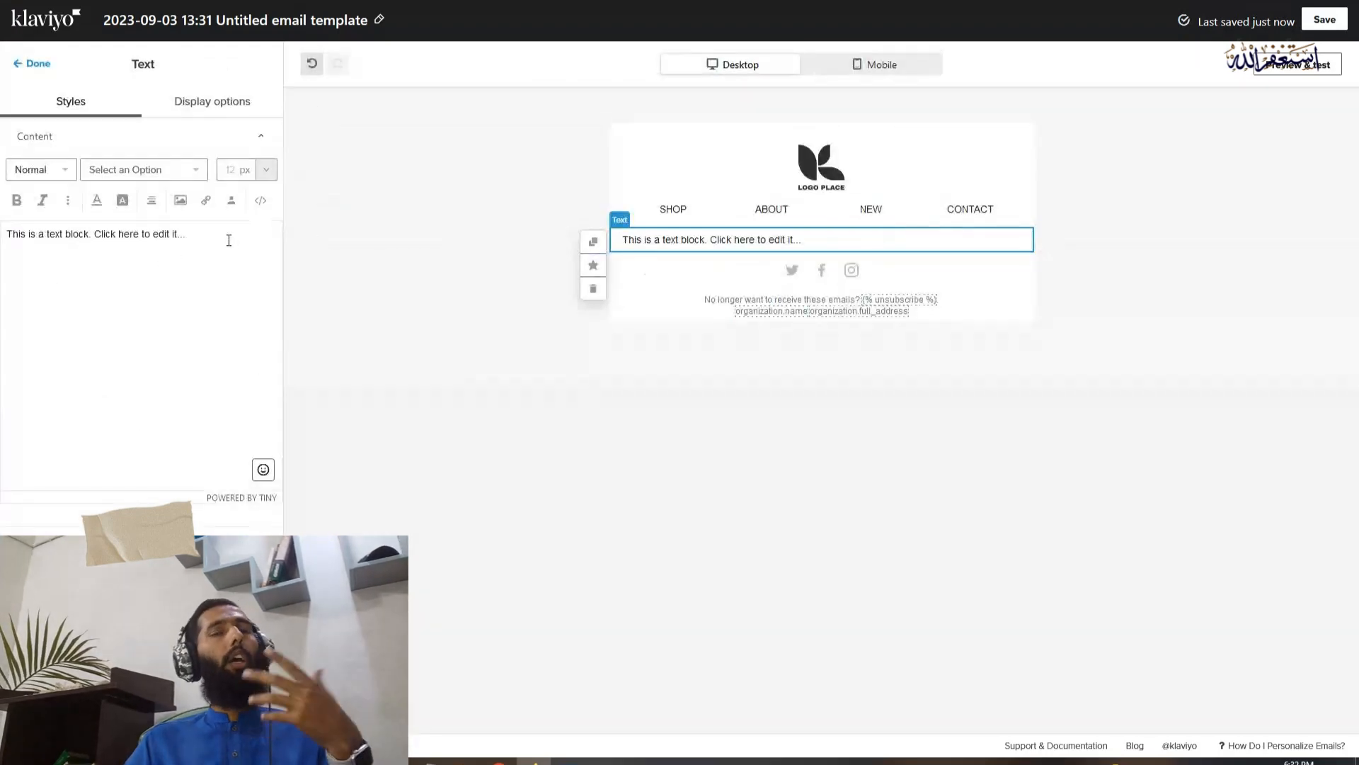
# Replace the text block's placeholder text with "We hope you are enjoying your recent purchase of"
pyautogui.moveTo(186, 234); pyautogui.dragTo(4, 222)
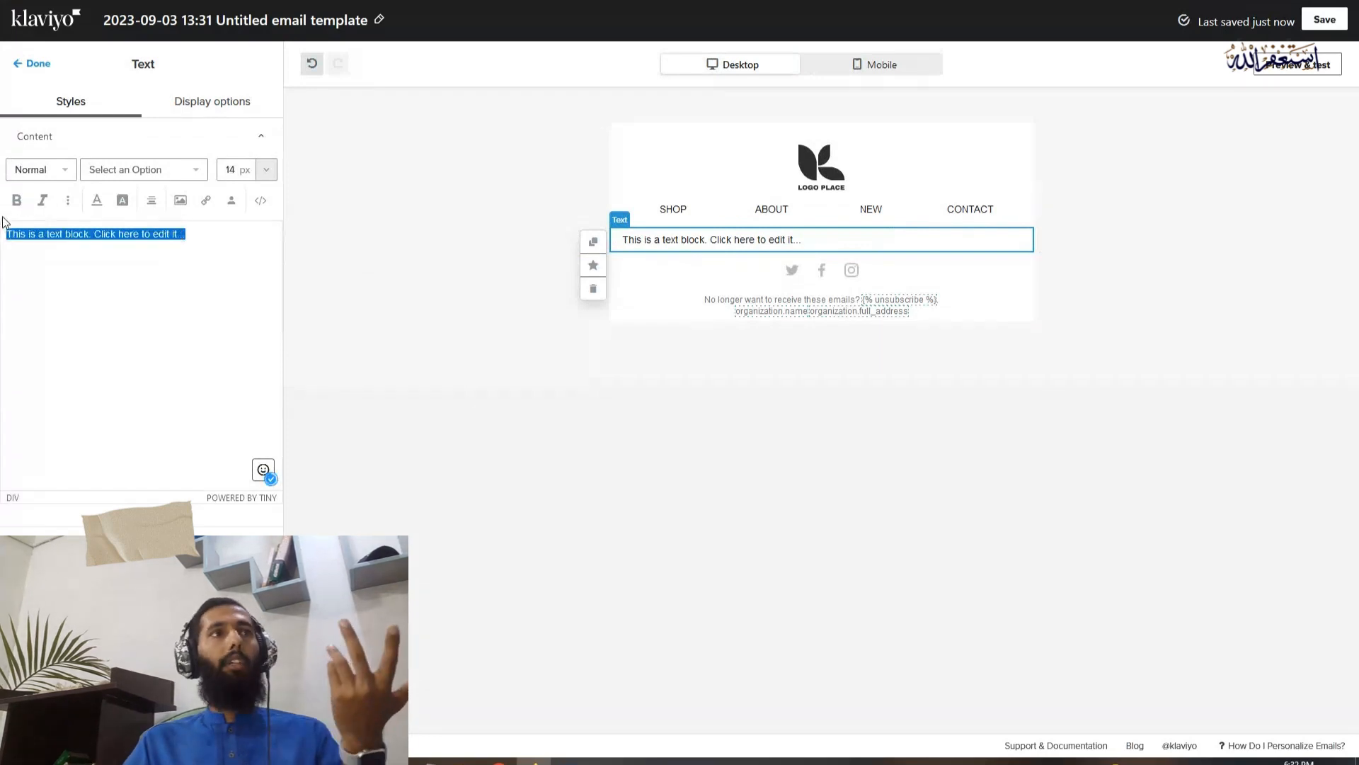
pyautogui.press('BackSpace')
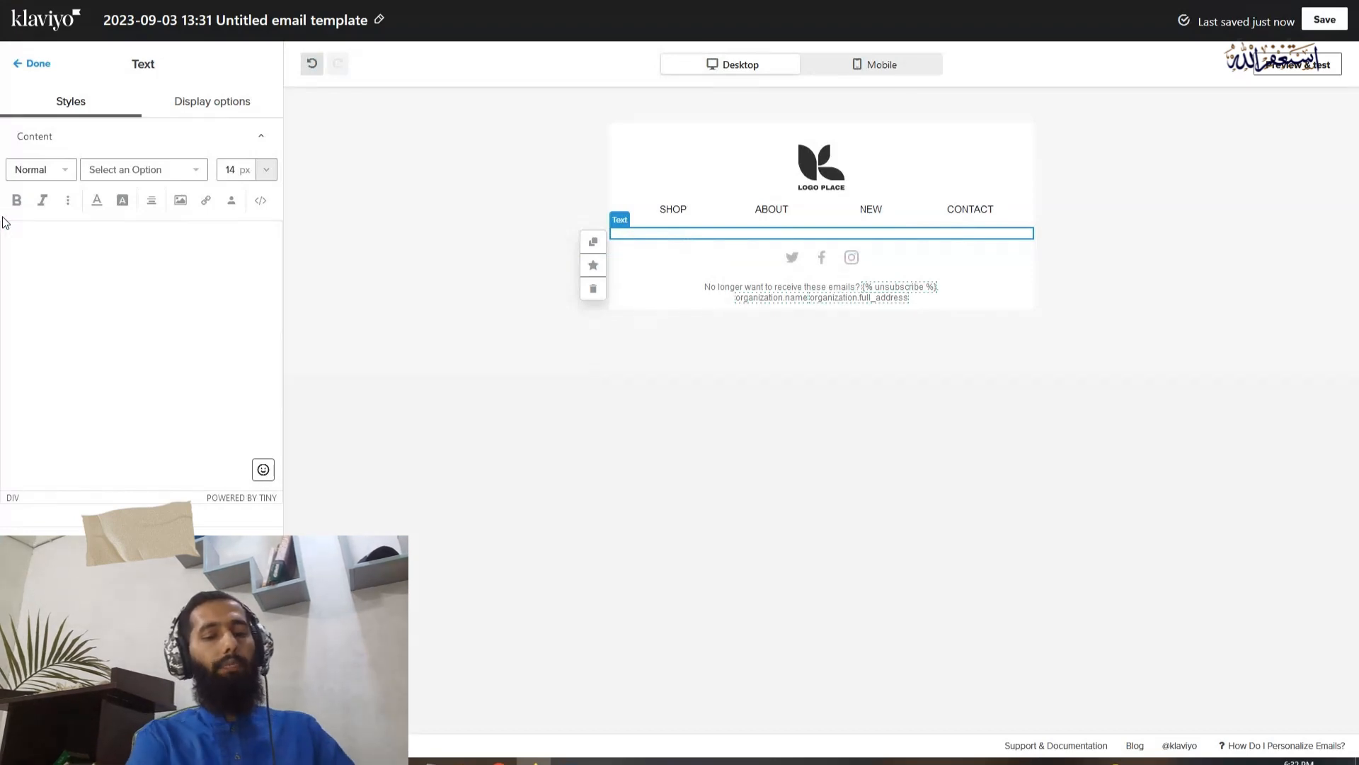
pyautogui.write('We hop')
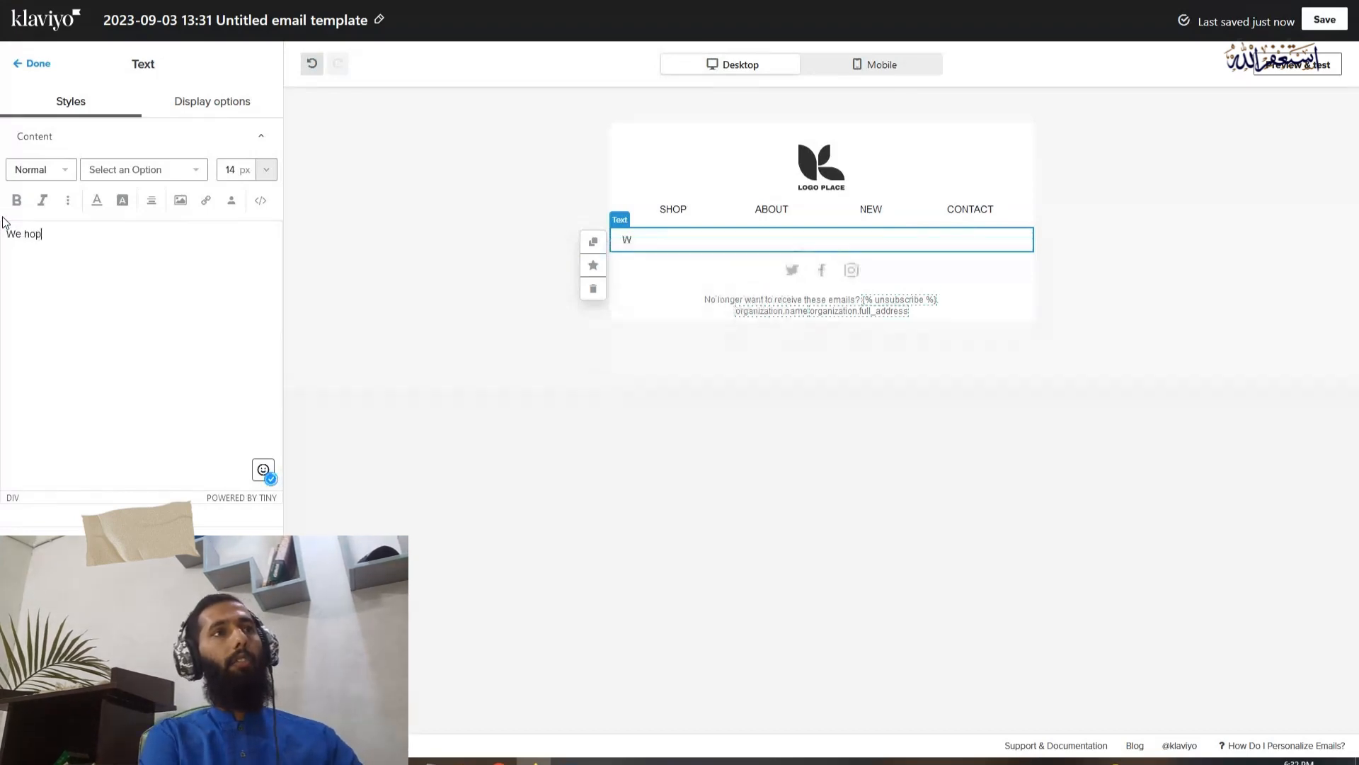
pyautogui.write('e you')
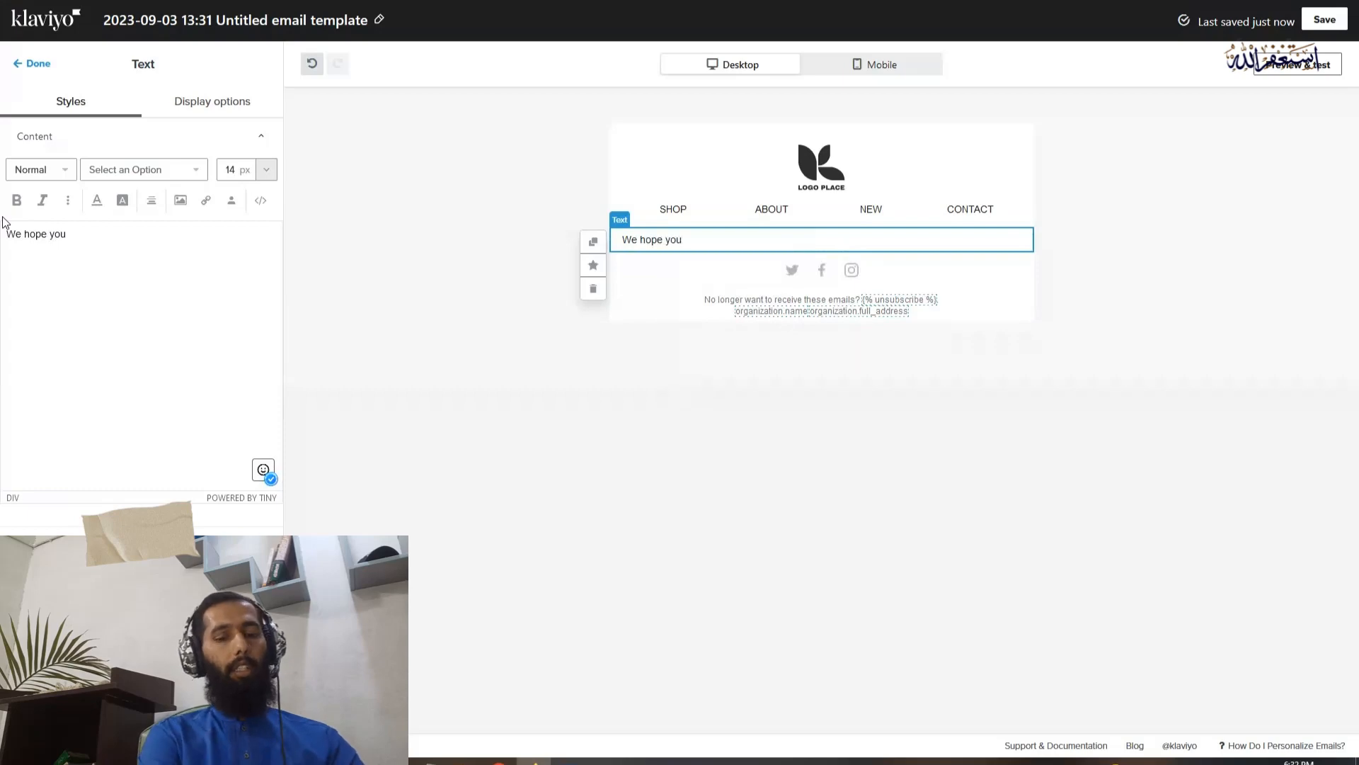
pyautogui.write(' are ')
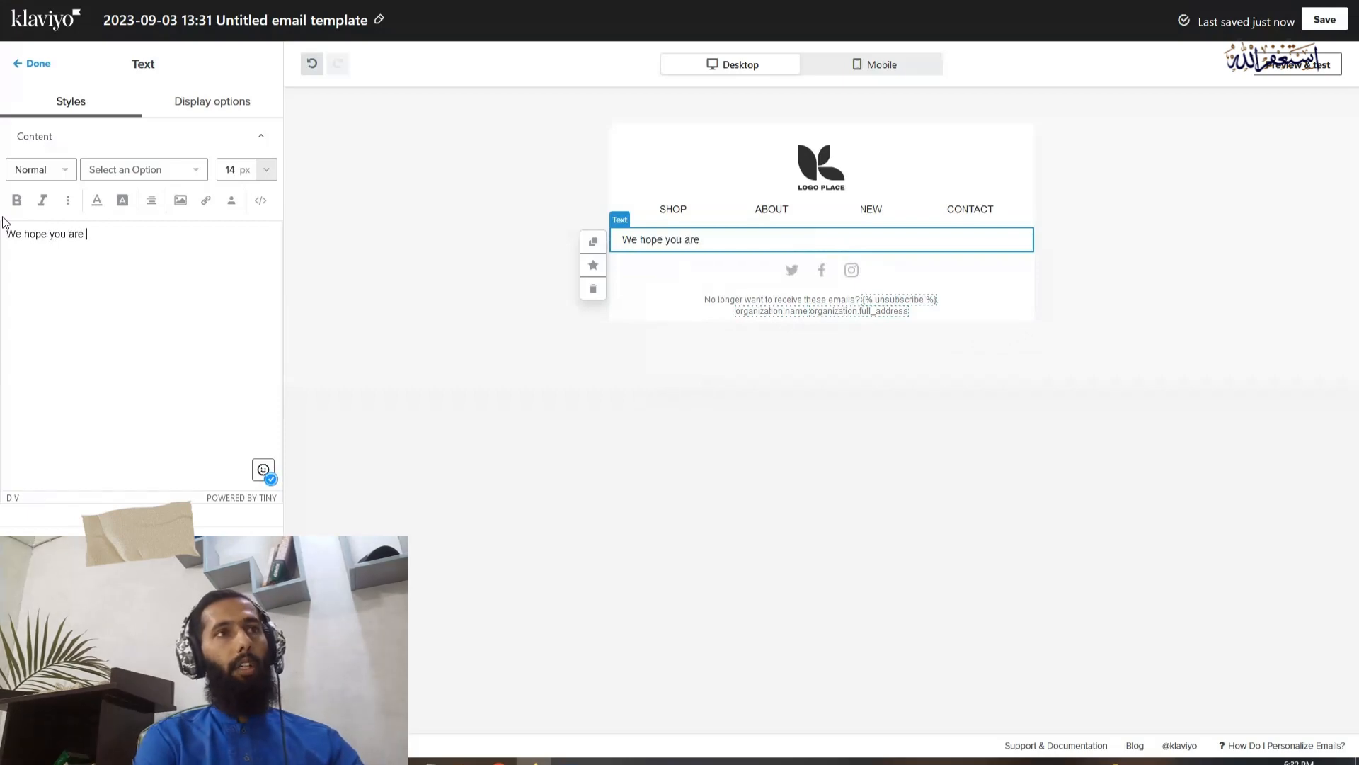
pyautogui.write('enjoy')
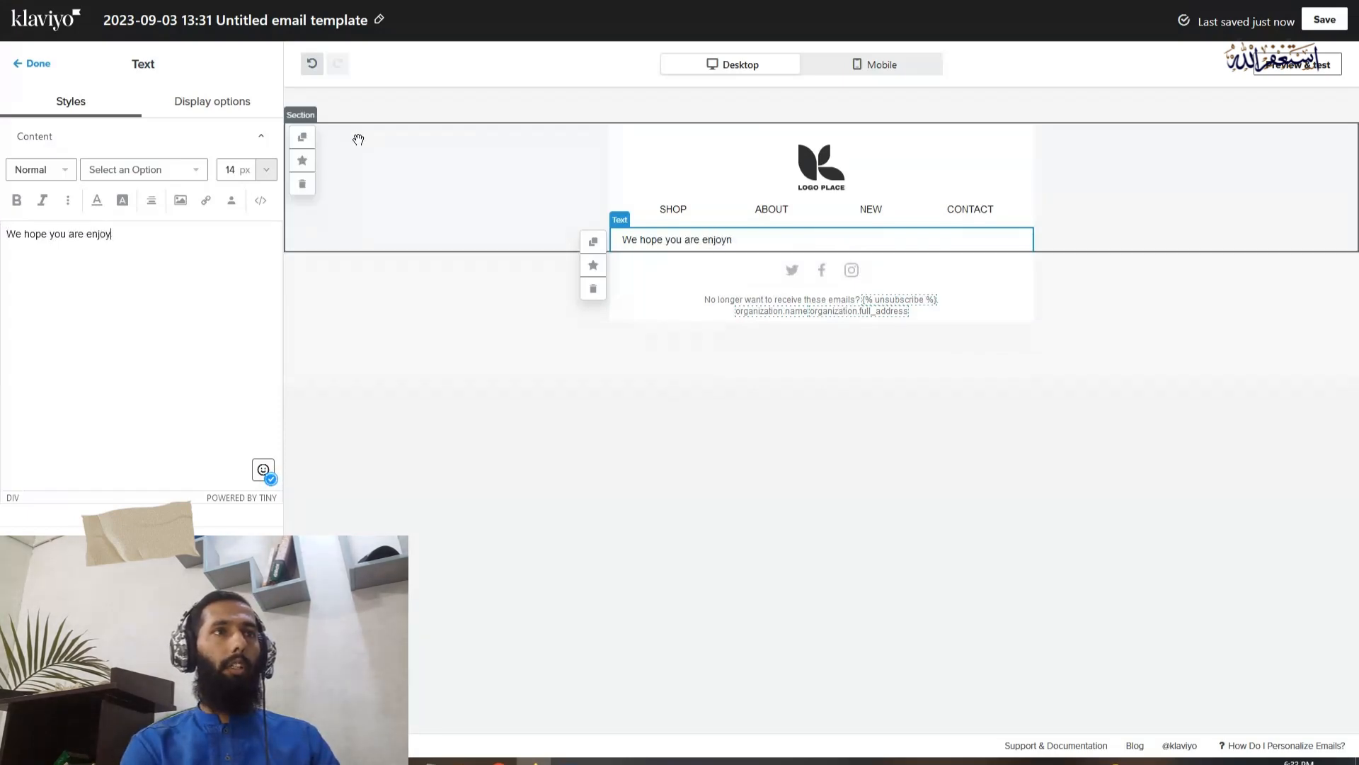
pyautogui.write('ing')
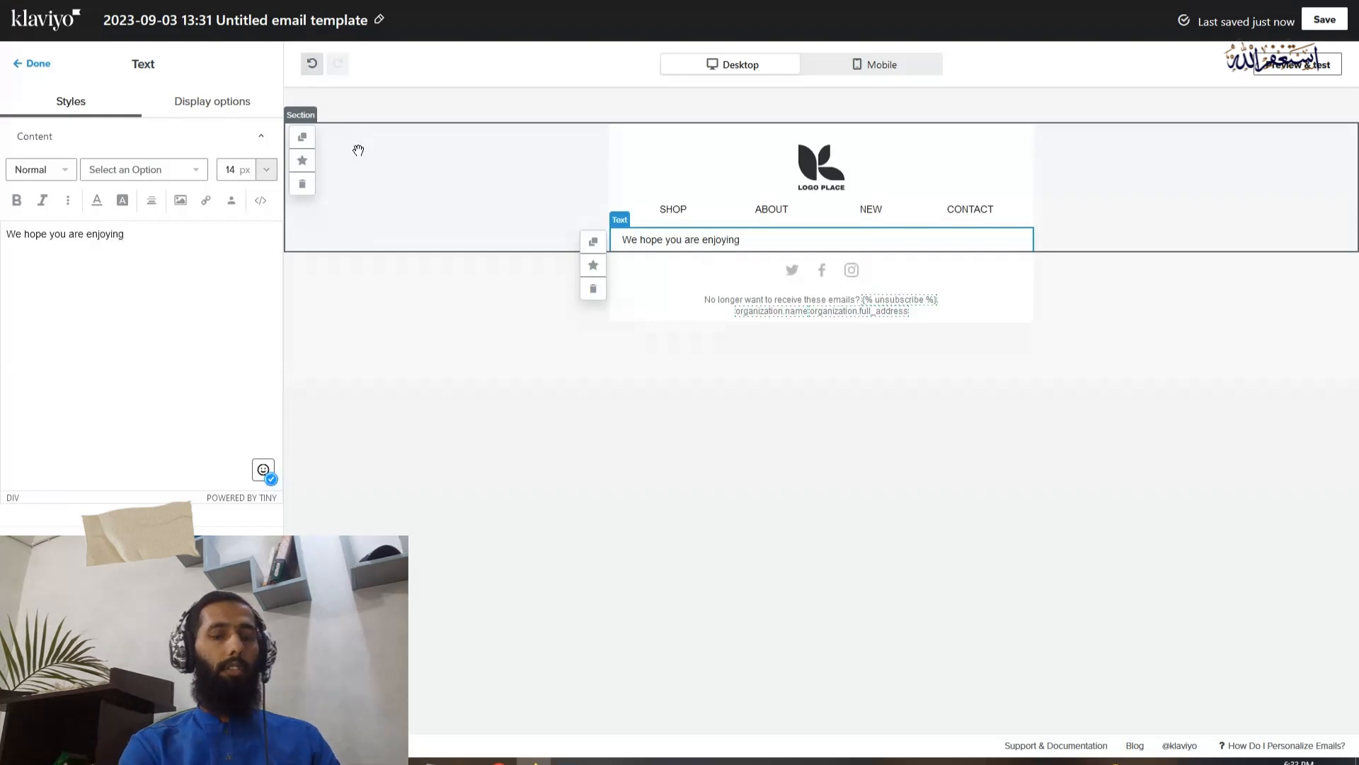
pyautogui.write(' yuruo')
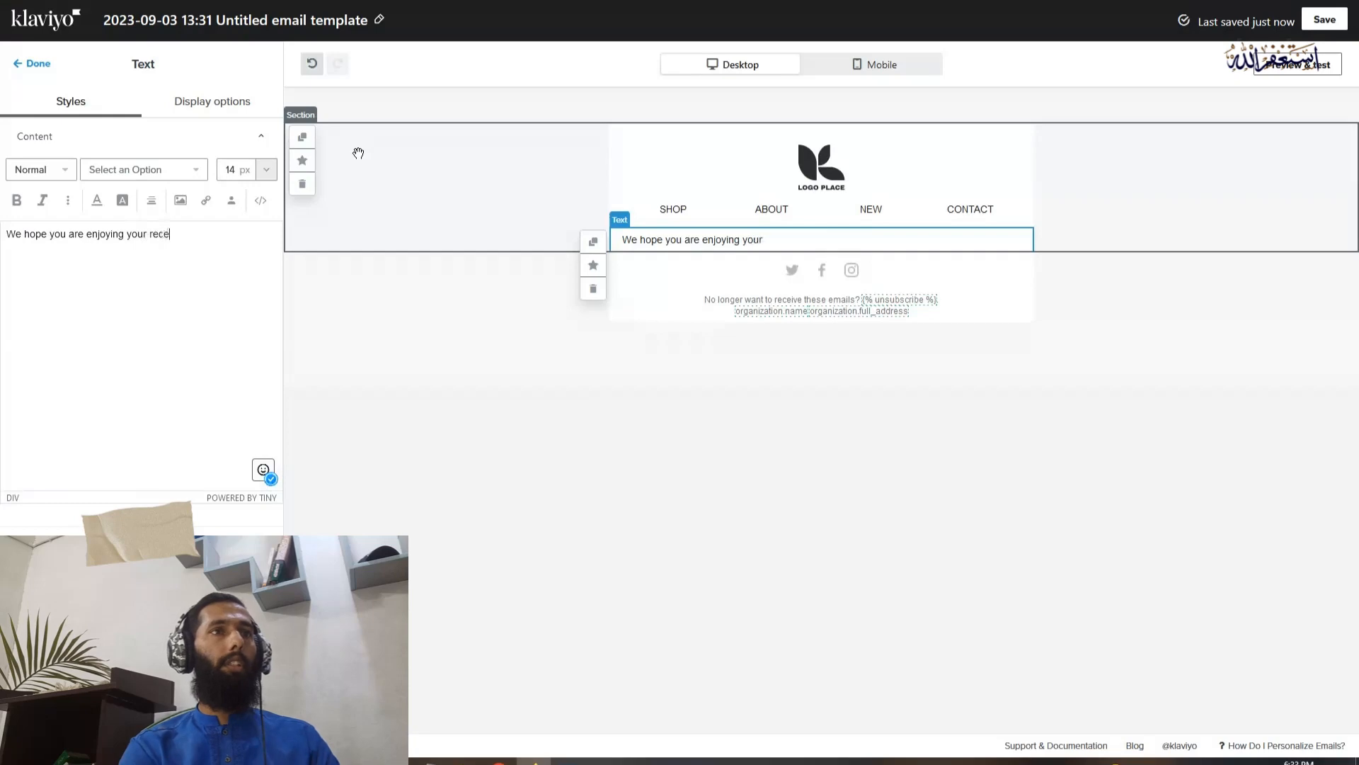
pyautogui.write('r recent purc')
pyautogui.write('has')
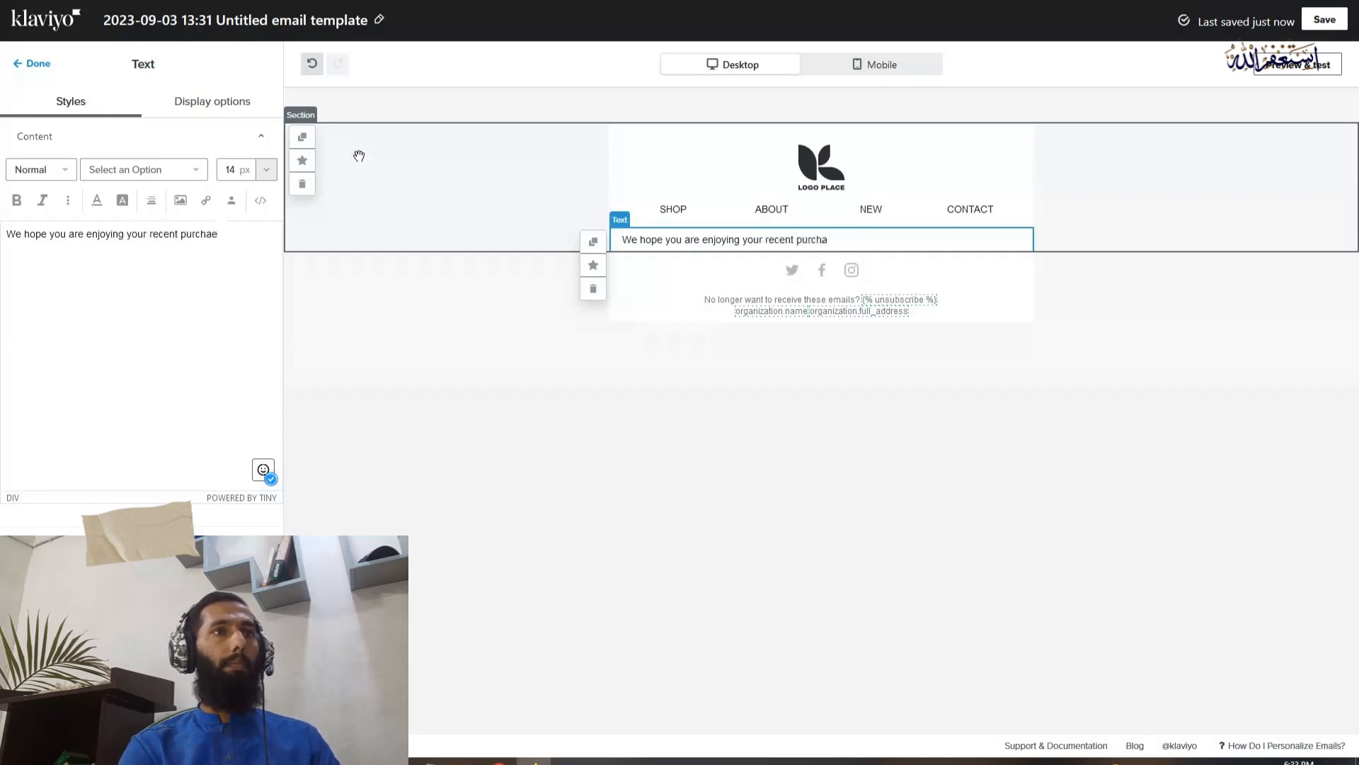
pyautogui.write('e of')
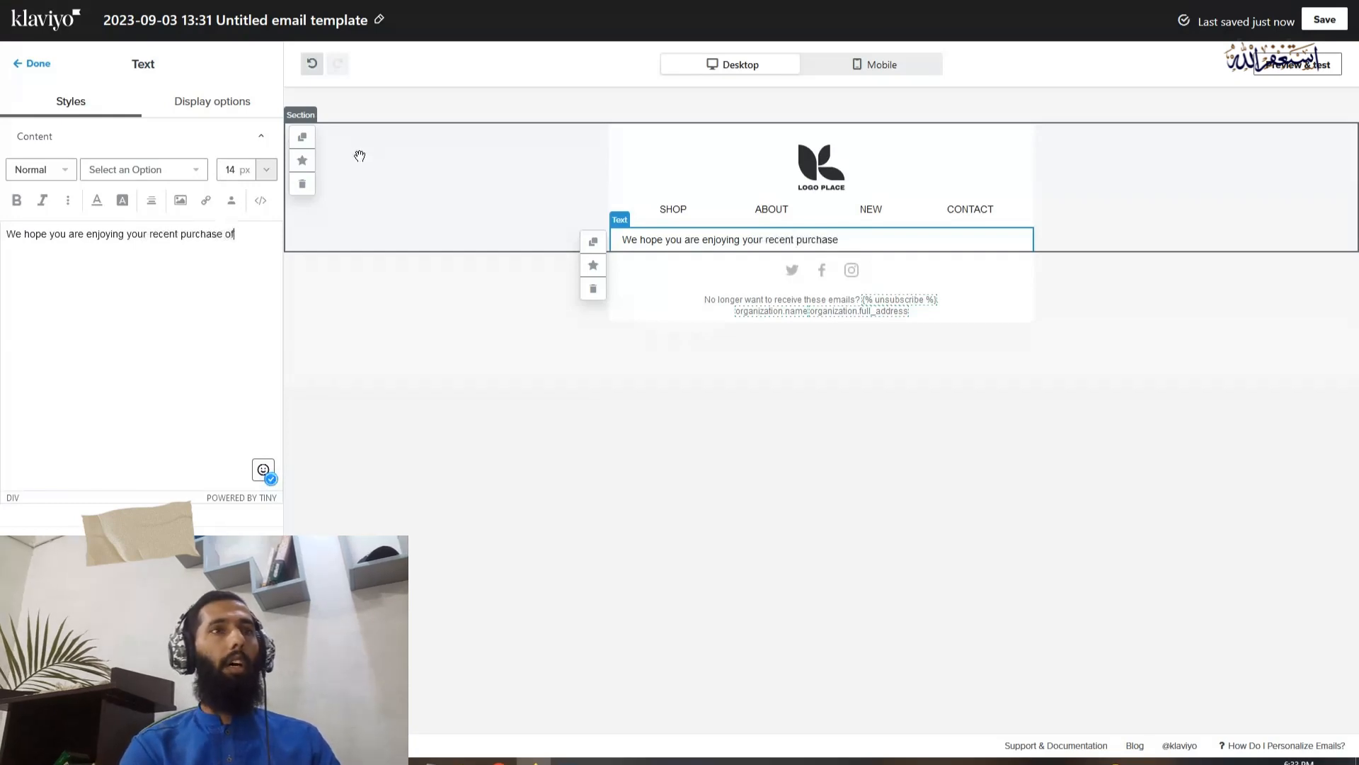
pyautogui.write(' [ Item')
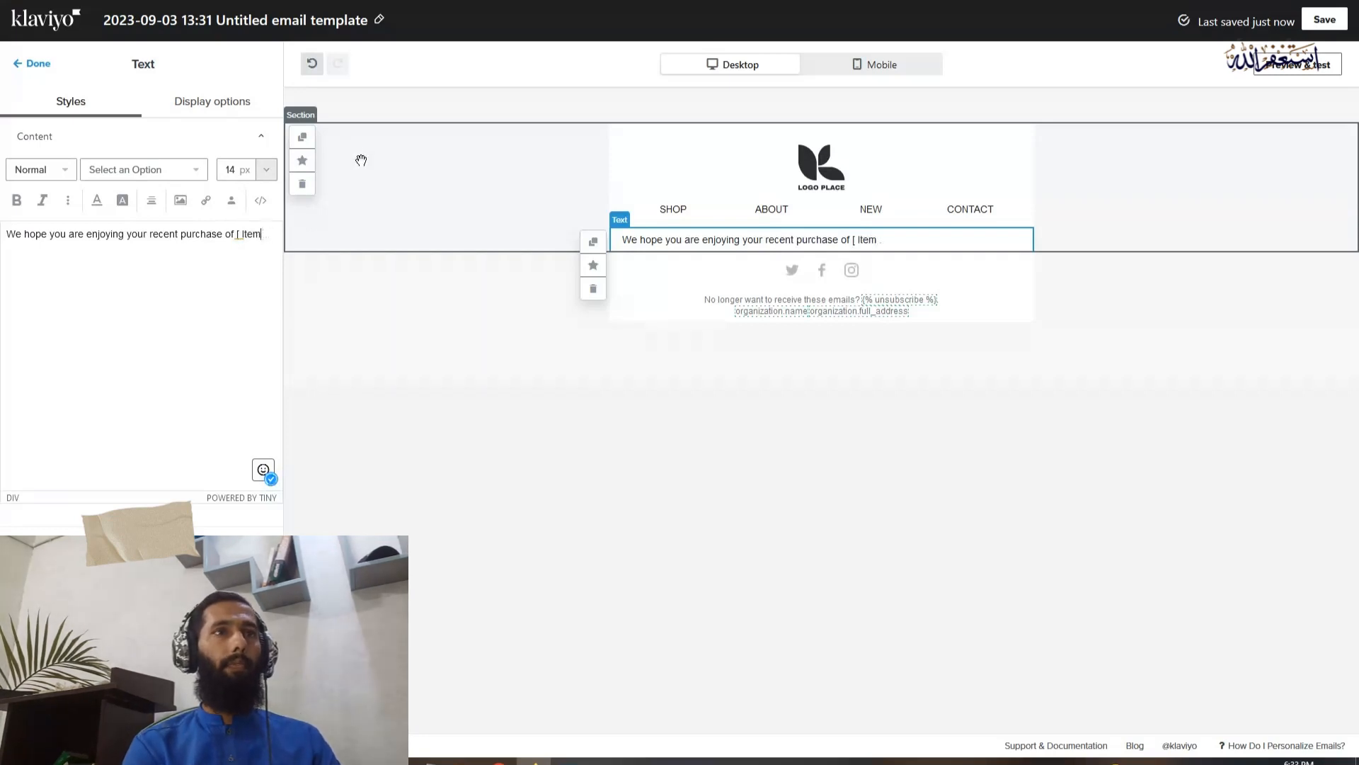
pyautogui.write(' name ')
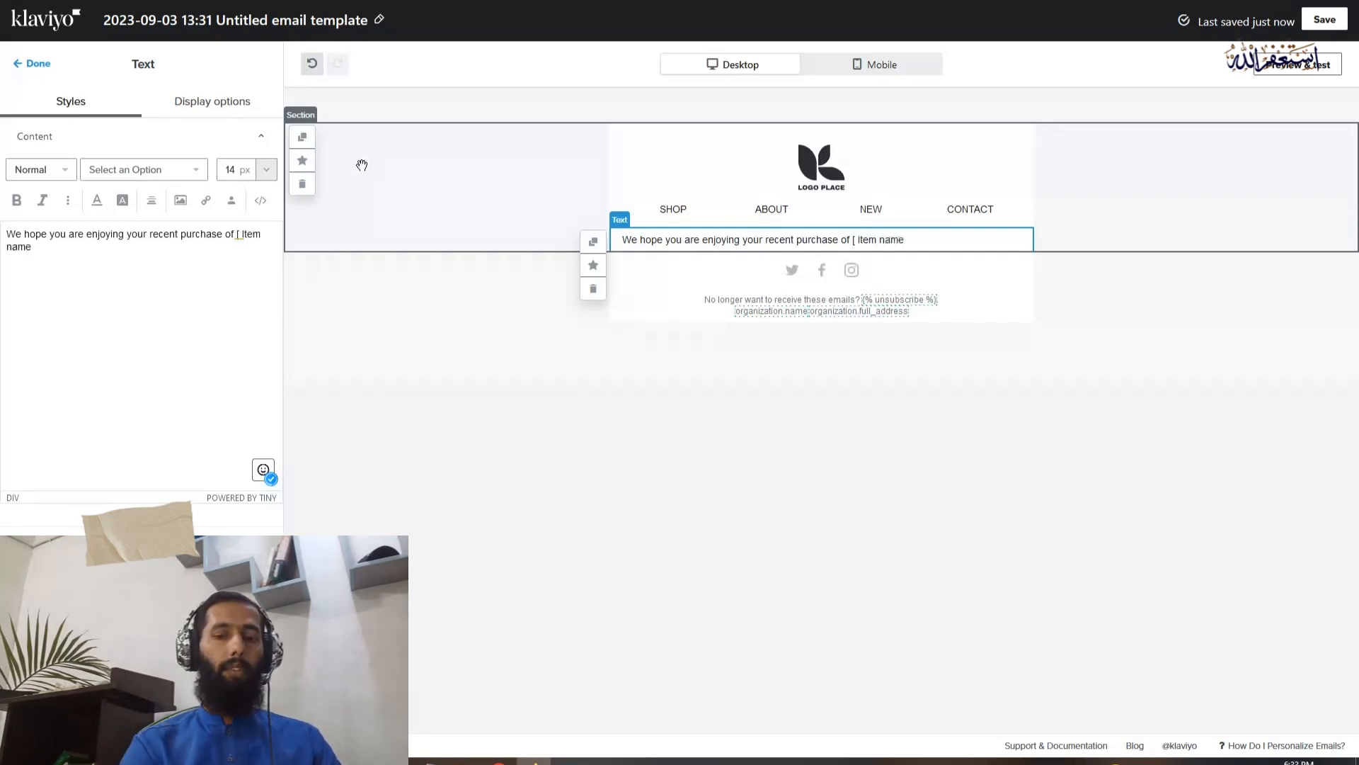
pyautogui.write(']')
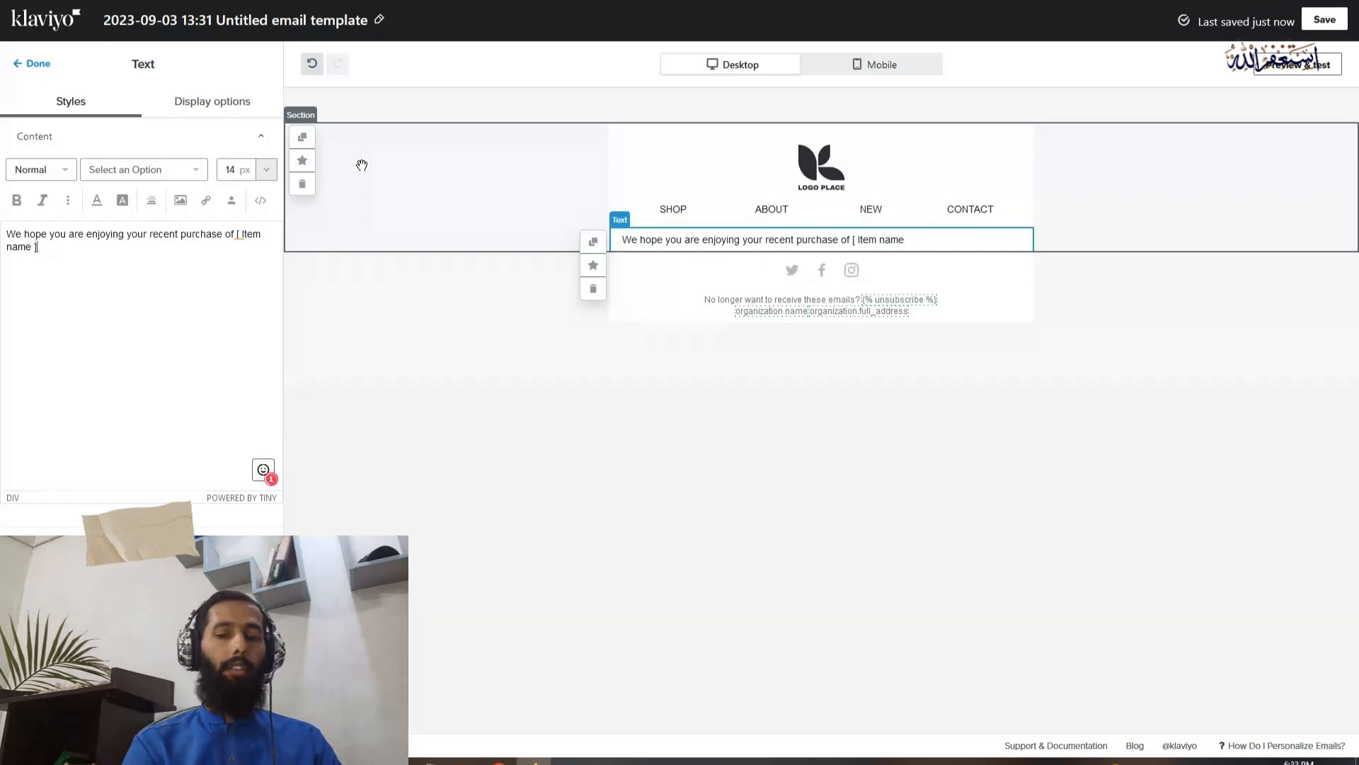
pyautogui.write('. ')
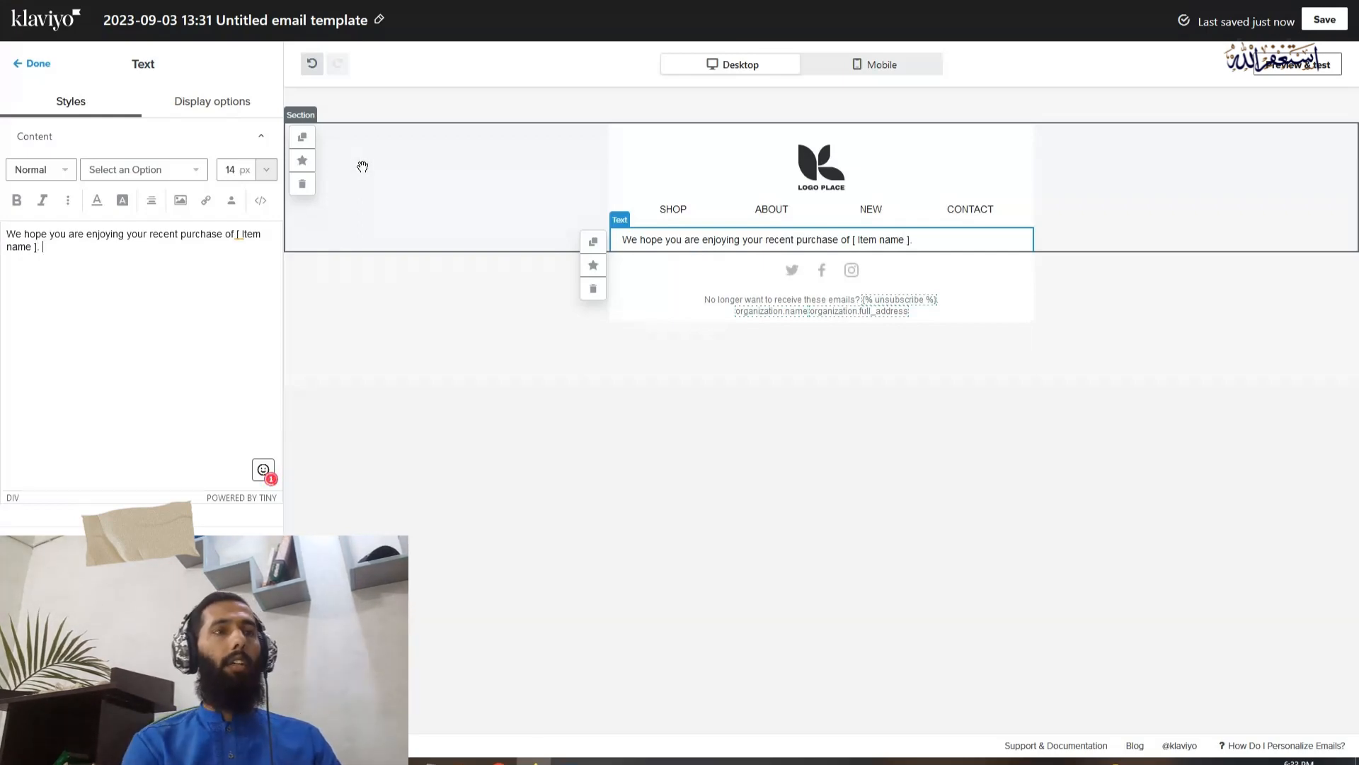
pyautogui.write('To')
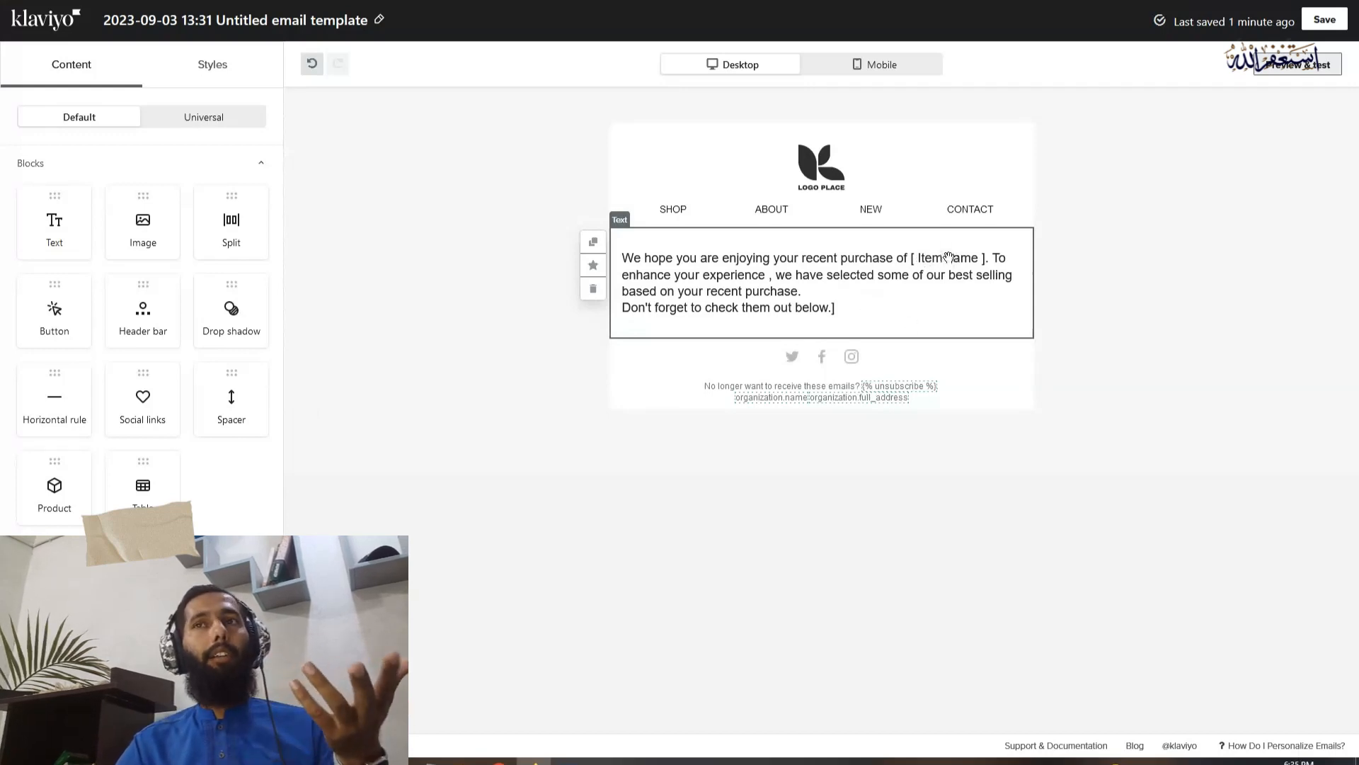
# Preview the email with Placed Order event data, copy the ItemNames event variable and close the preview
pyautogui.click(1299, 65)
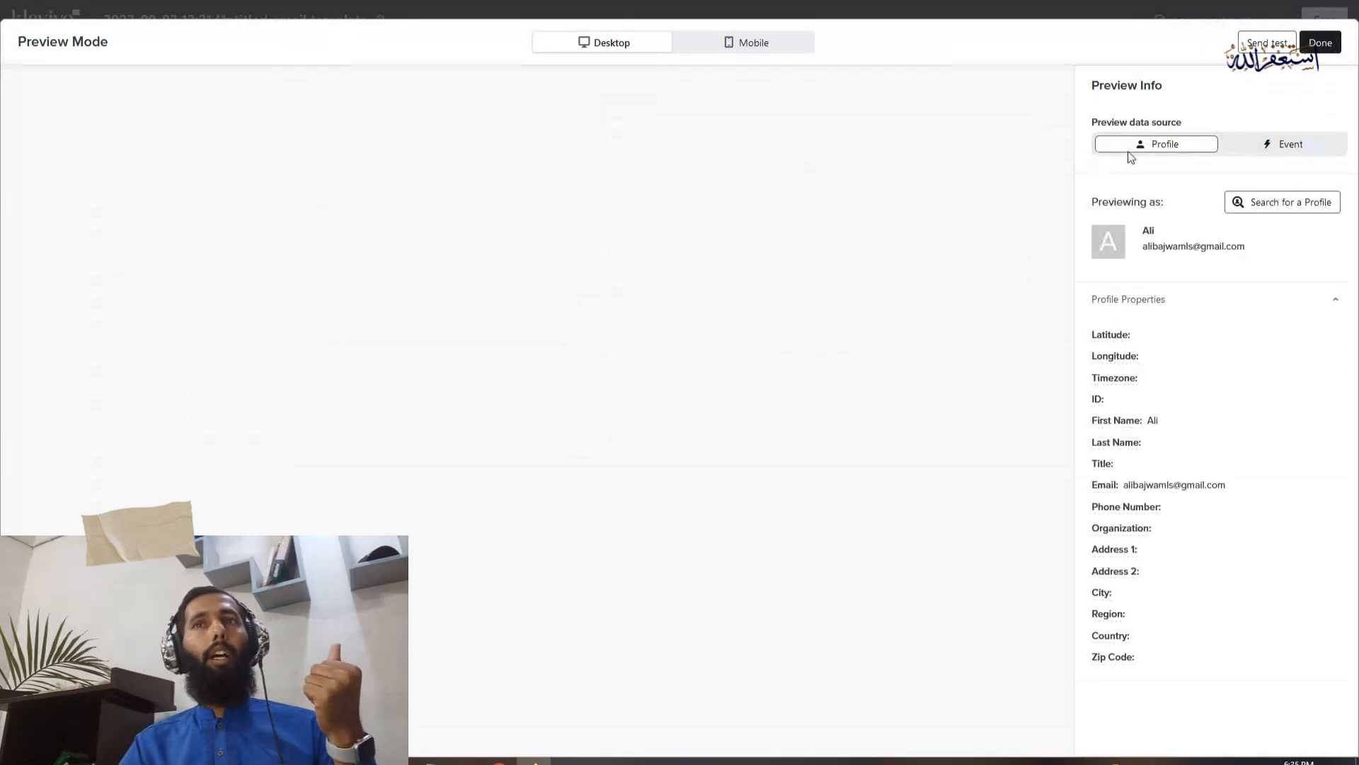
pyautogui.click(1285, 216)
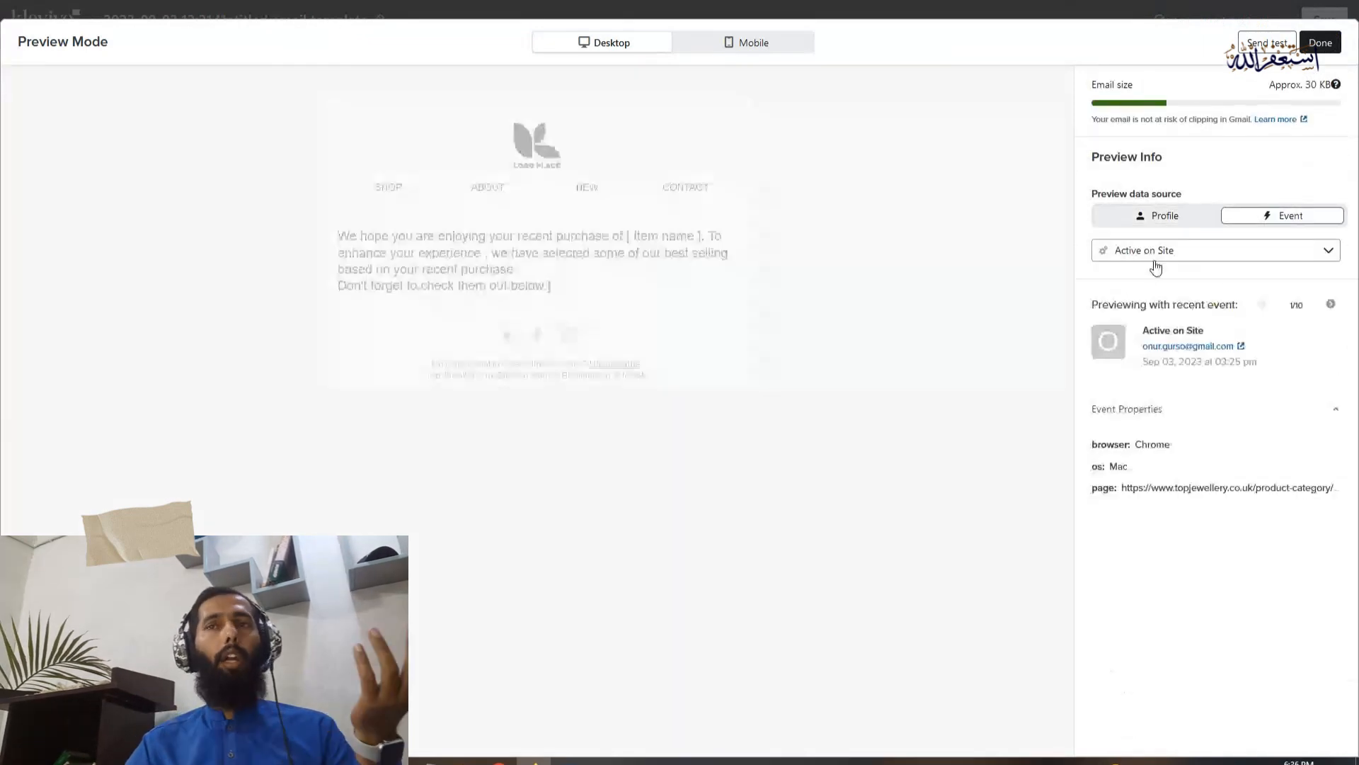
pyautogui.click(1172, 258)
pyautogui.scroll(-5, 1116, 403)
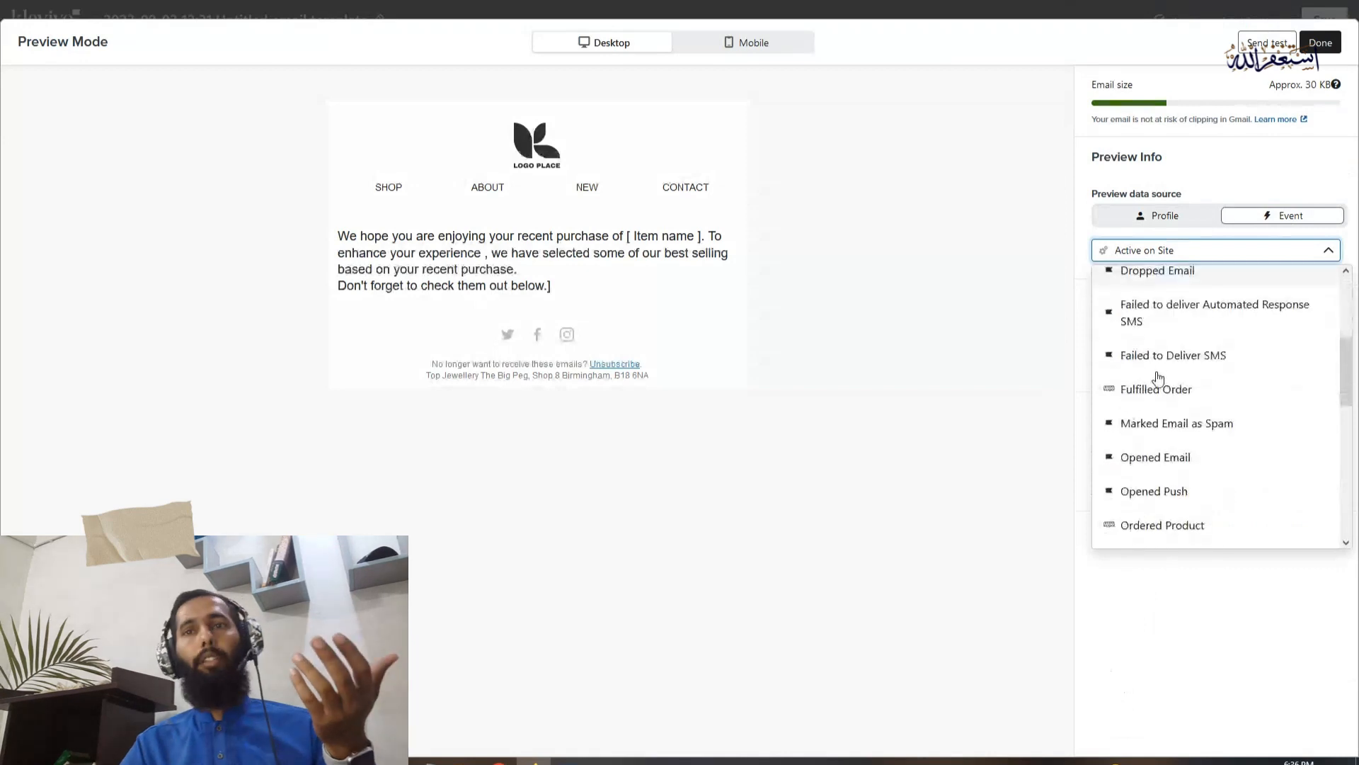
pyautogui.scroll(-2, 1177, 425)
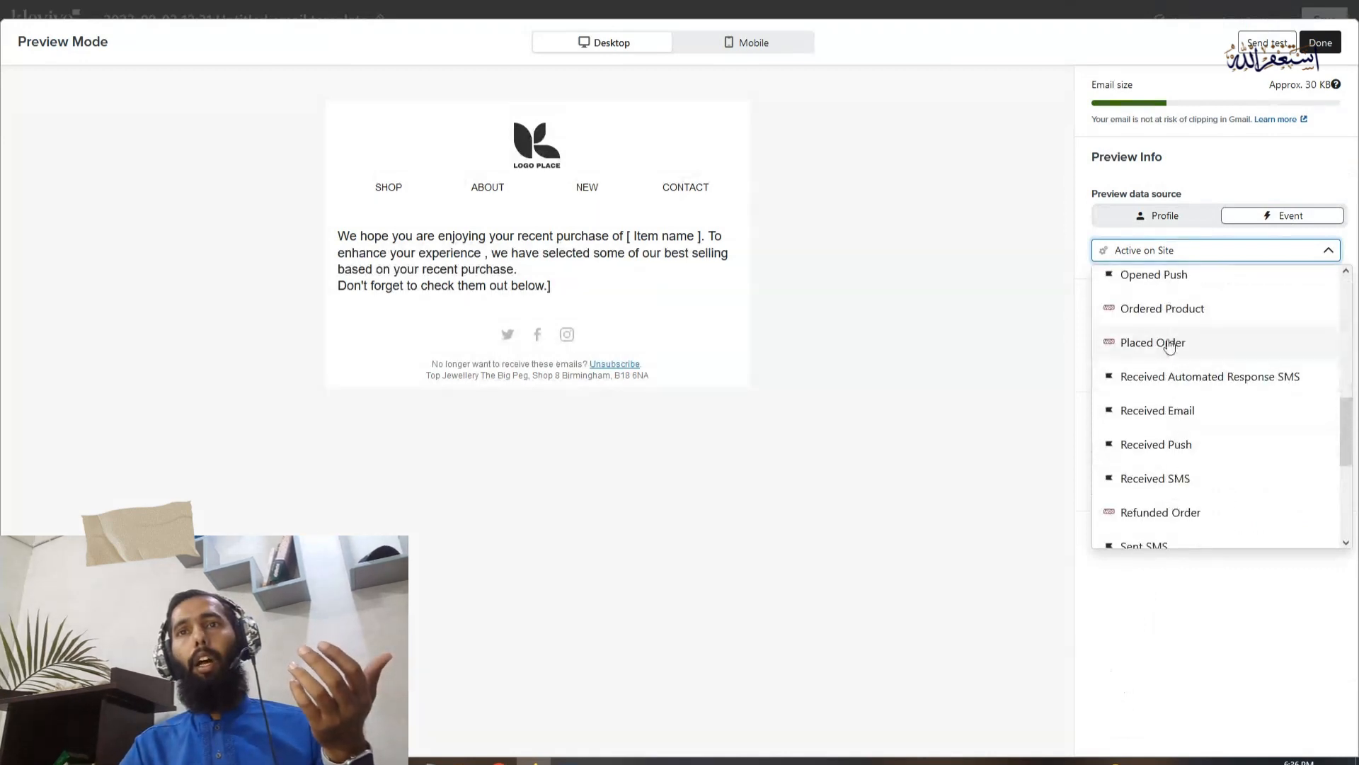
pyautogui.click(1170, 343)
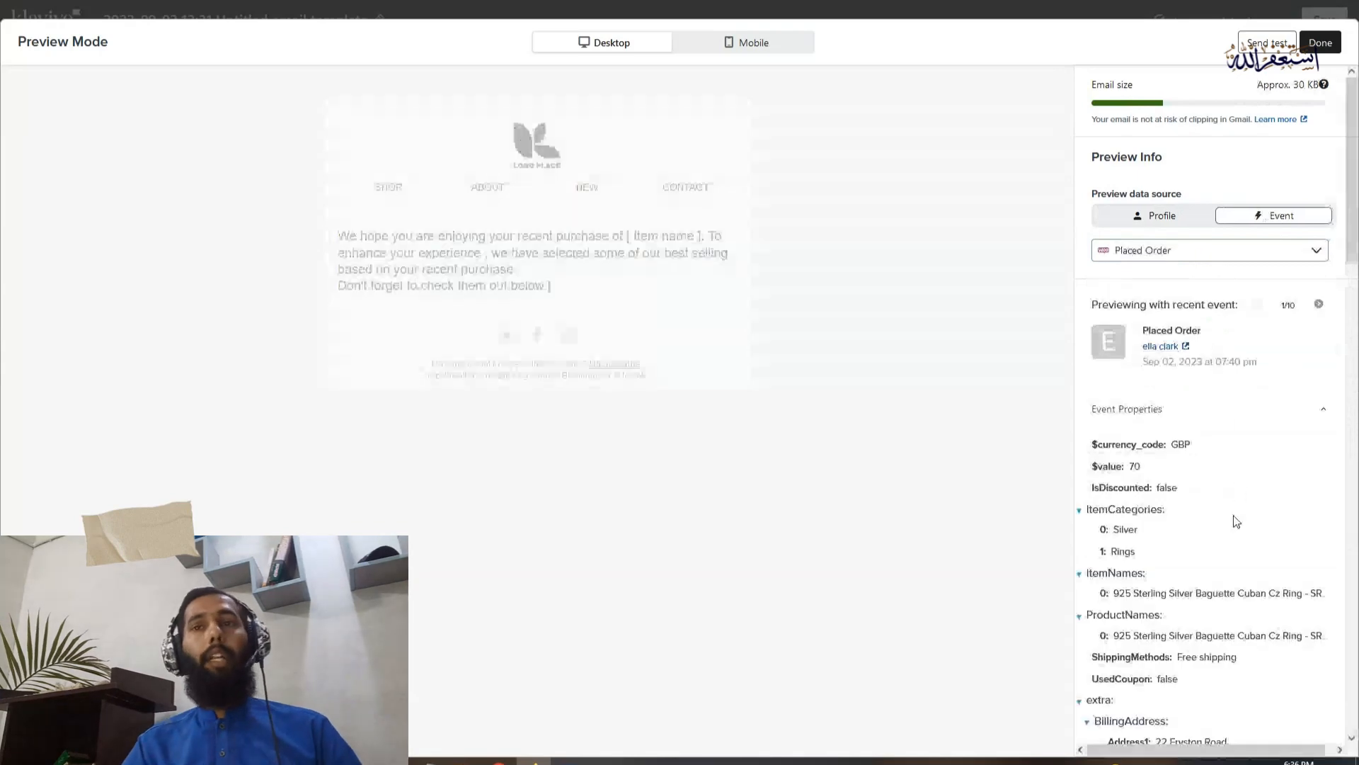
pyautogui.scroll(-1, 1159, 575)
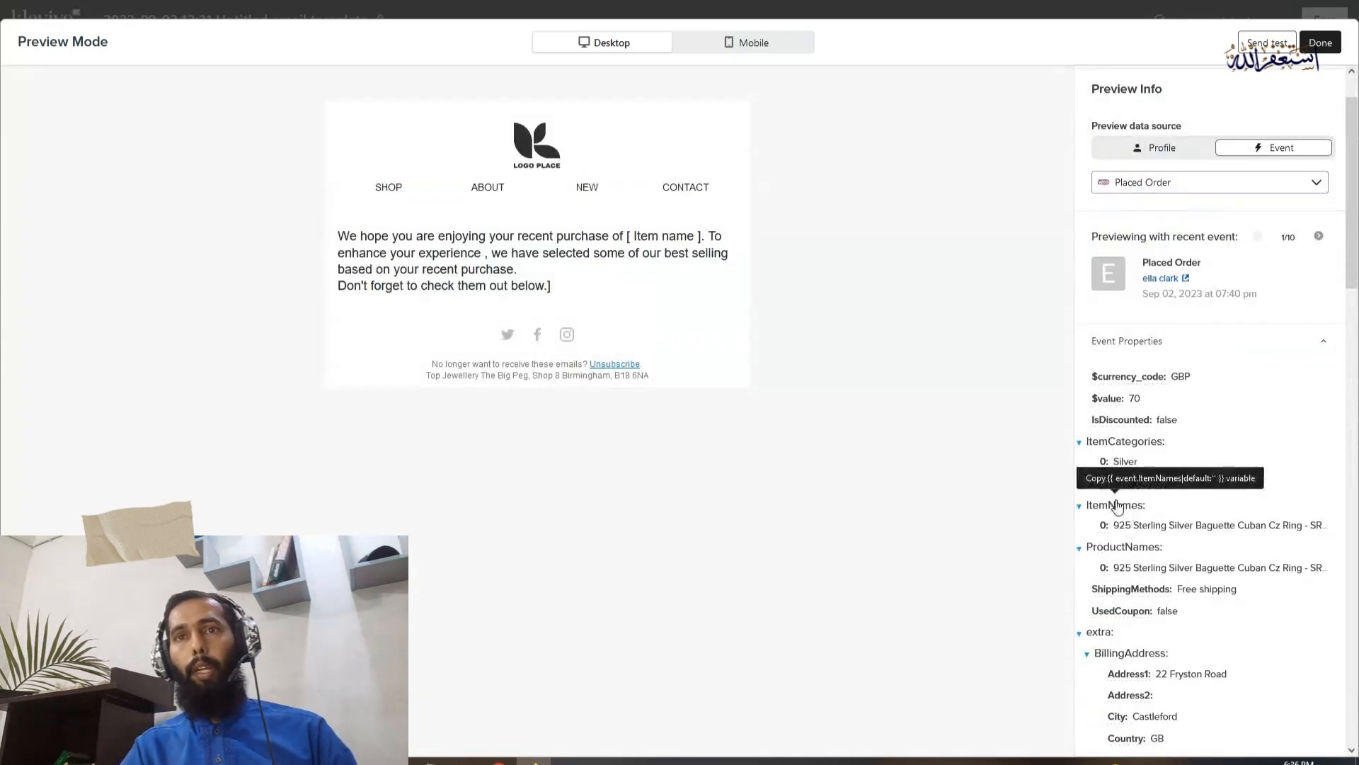
pyautogui.click(1117, 504)
pyautogui.click(1319, 44)
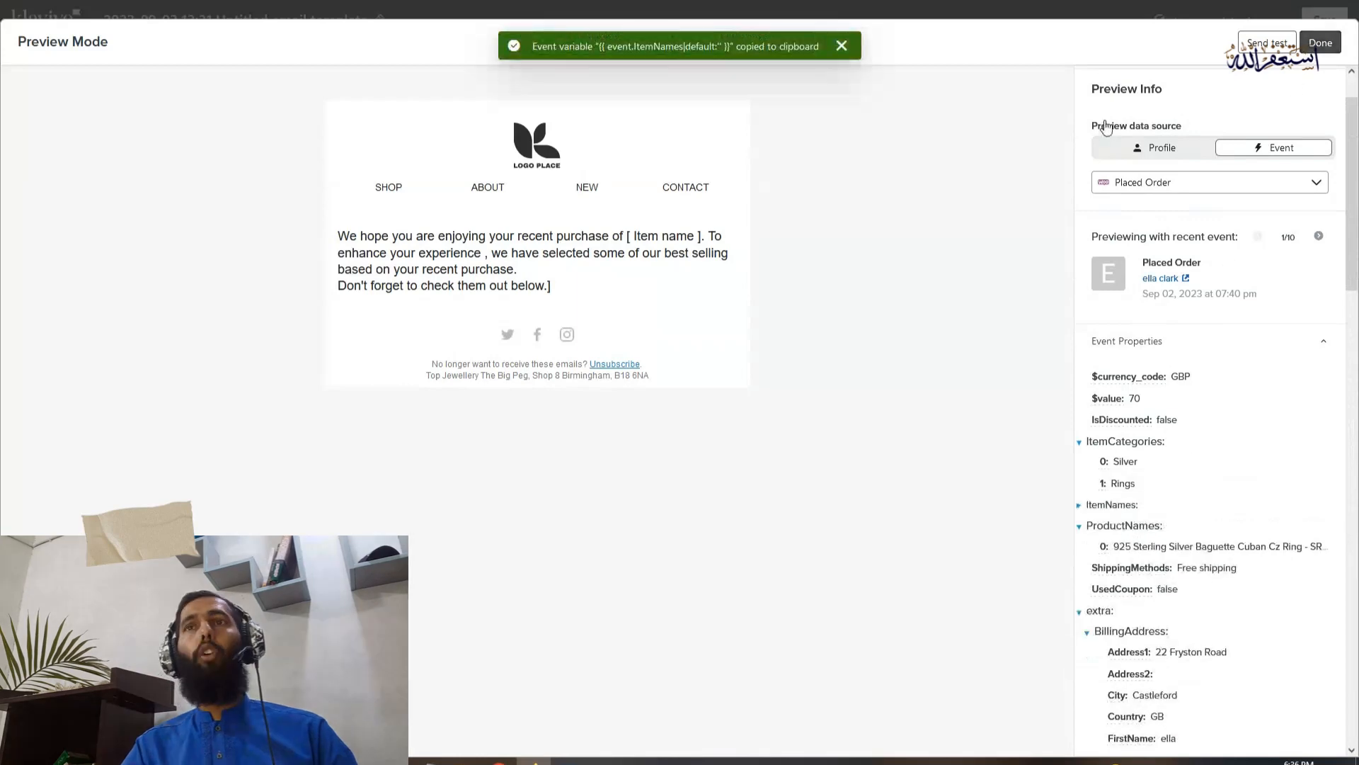
# Delete the "[ Item name ]" placeholder after "purchase of" in the email's text block
pyautogui.click(812, 272)
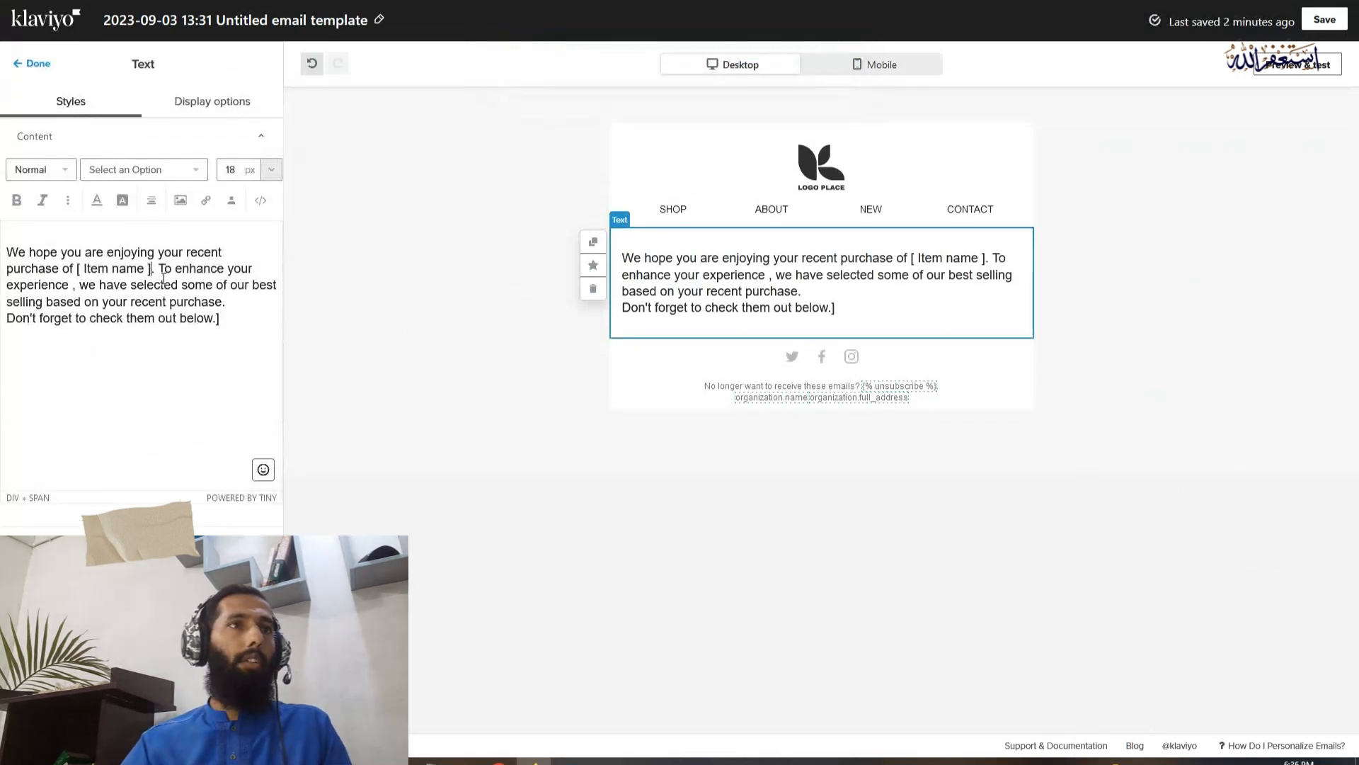
pyautogui.press('BackSpace')
pyautogui.press('BackSpace')
pyautogui.press('BackSpace')
pyautogui.press('BackSpace')
pyautogui.press('BackSpace')
pyautogui.press('BackSpace')
pyautogui.press('BackSpace')
pyautogui.press('BackSpace')
pyautogui.press('BackSpace')
pyautogui.press('BackSpace')
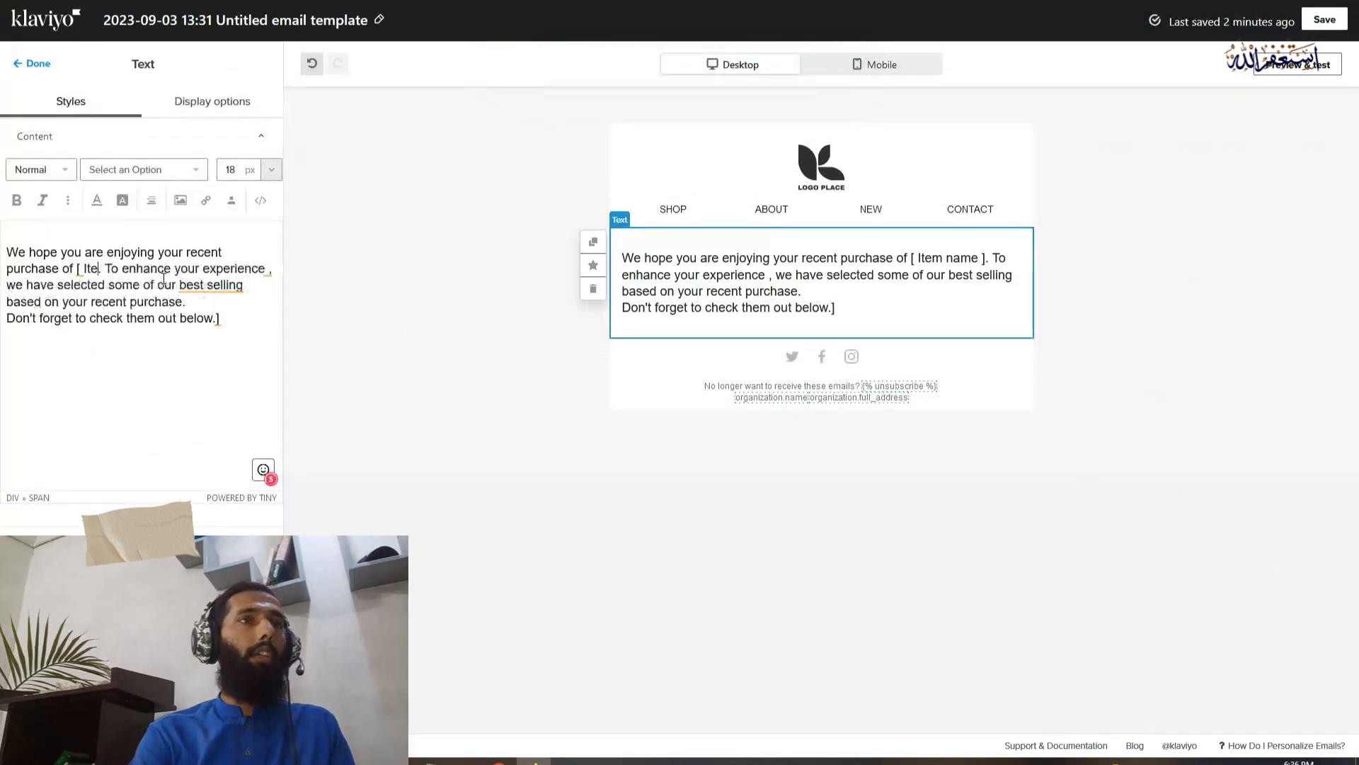
pyautogui.press('BackSpace')
pyautogui.press('BackSpace')
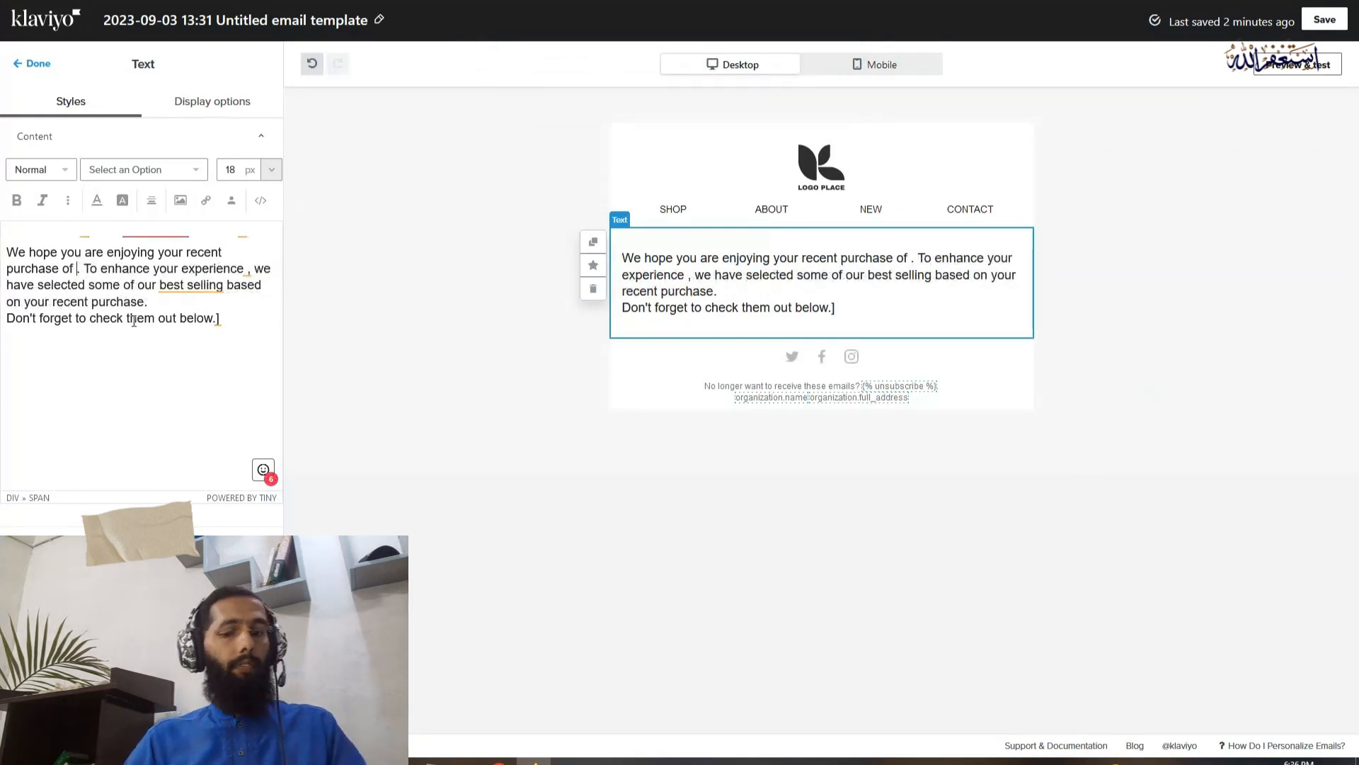
pyautogui.click(77, 269)
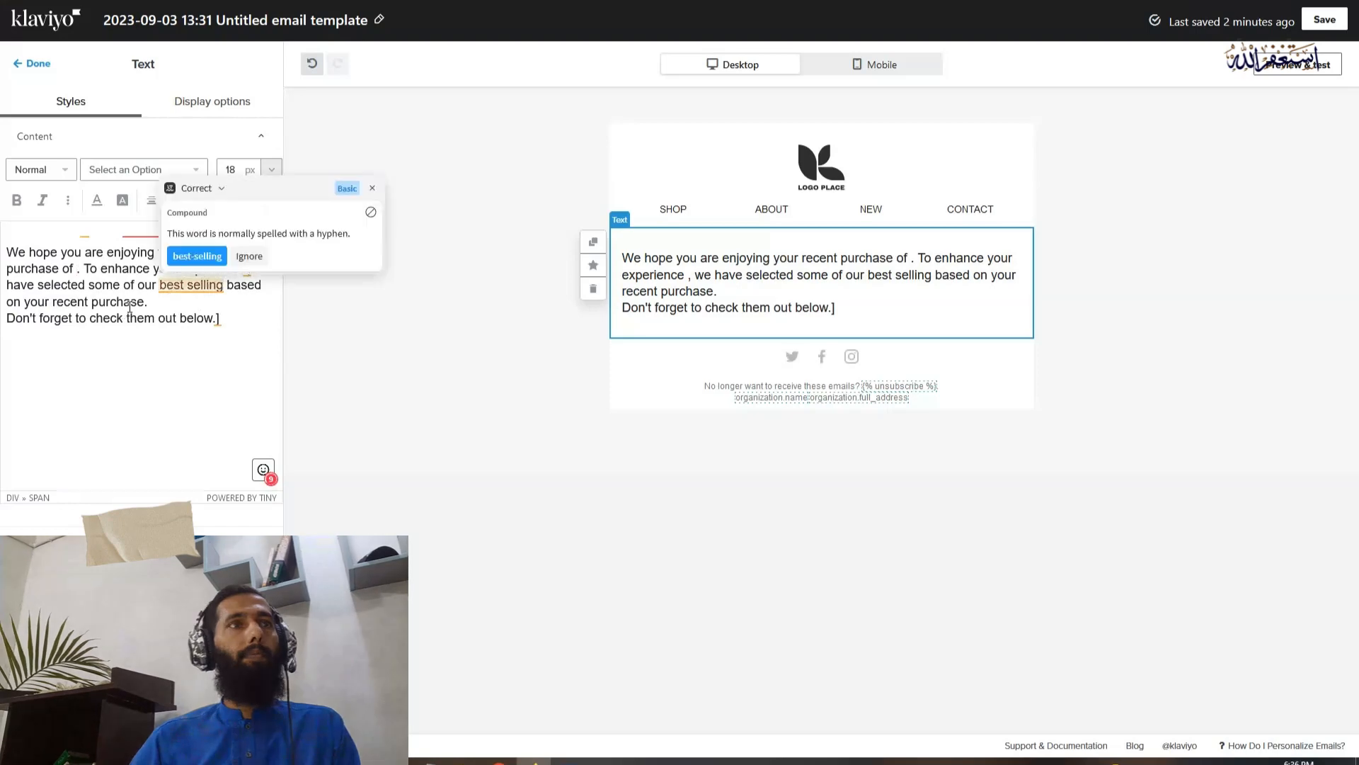
# Accept the suggested spelling "best-selling" in the text block and finish editing the block
pyautogui.moveTo(195, 280)
pyautogui.click(197, 256)
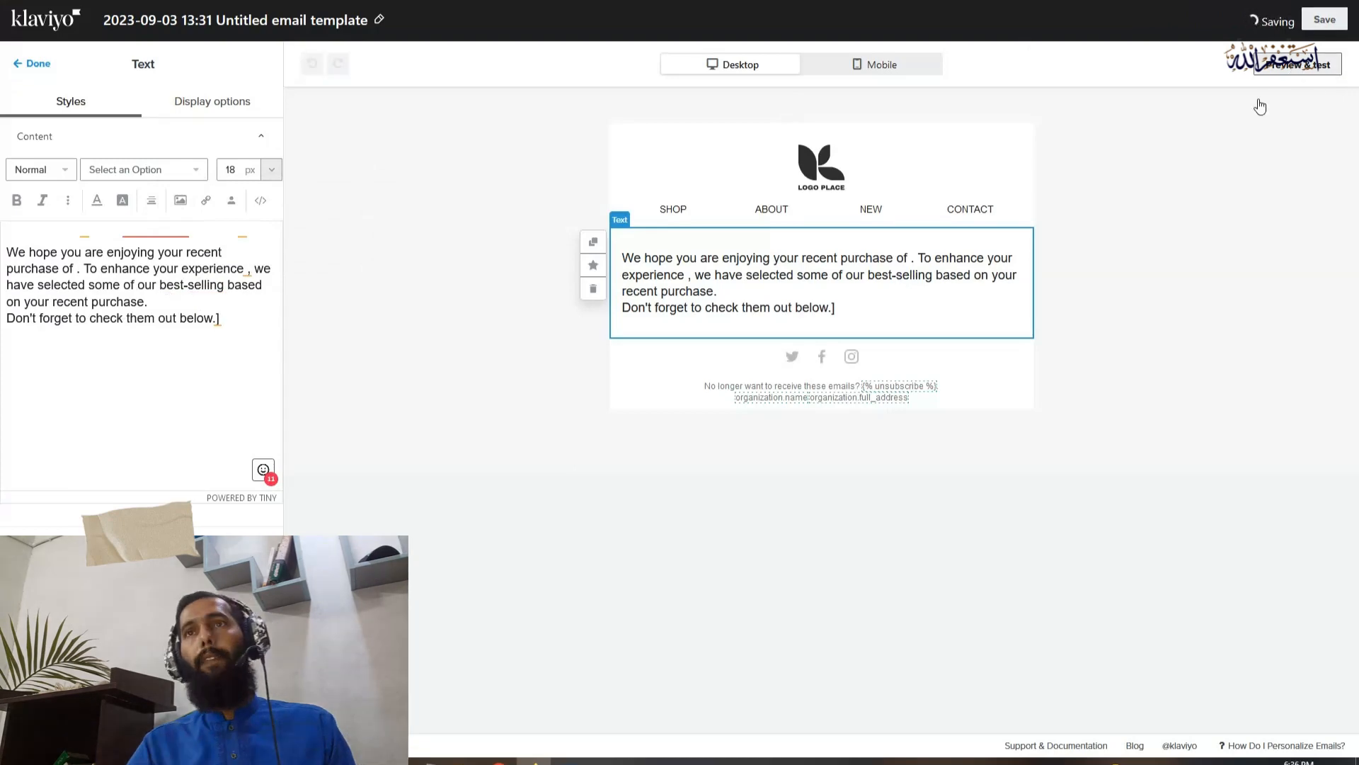
pyautogui.click(540, 680)
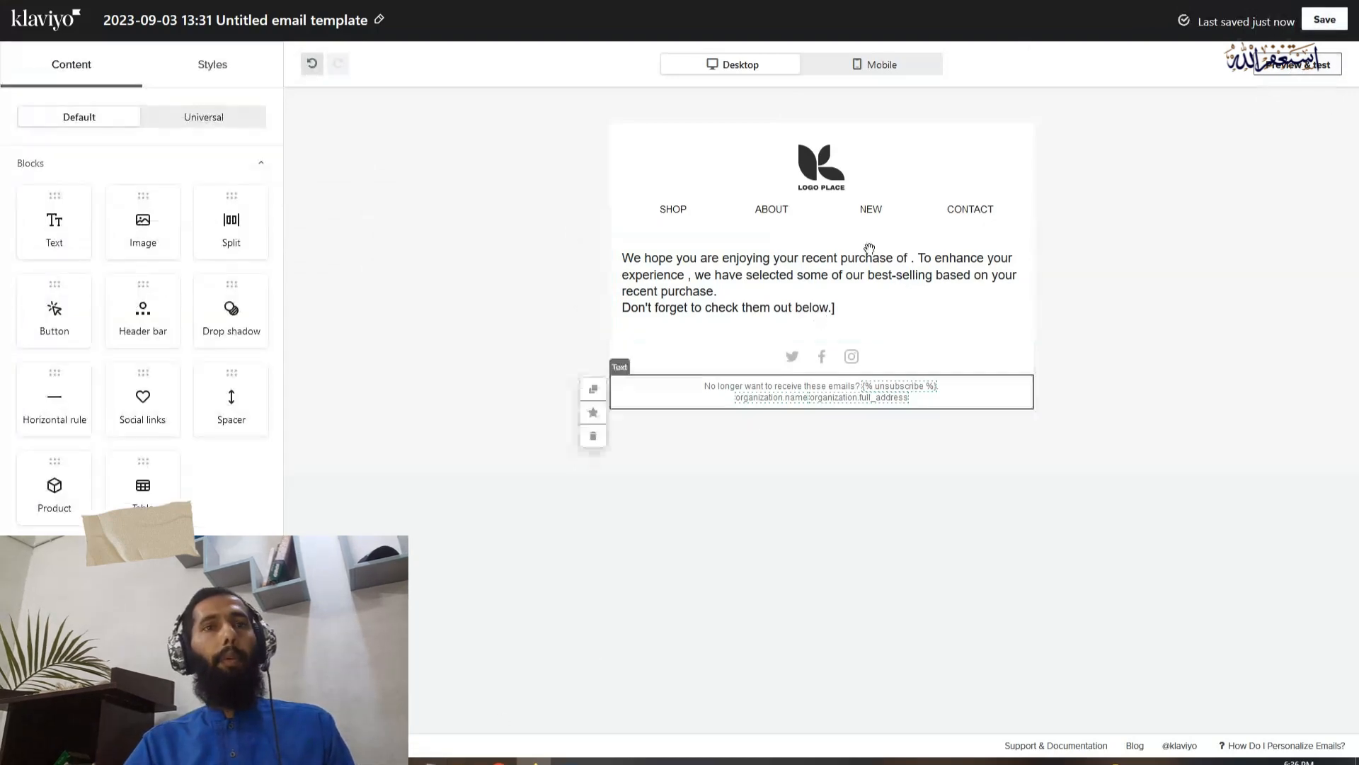
# Switch to Notepad, paste the copied variable and remove its default part, leaving {{ event.ItemNames }}
pyautogui.hotkey('alt', 'Tab')
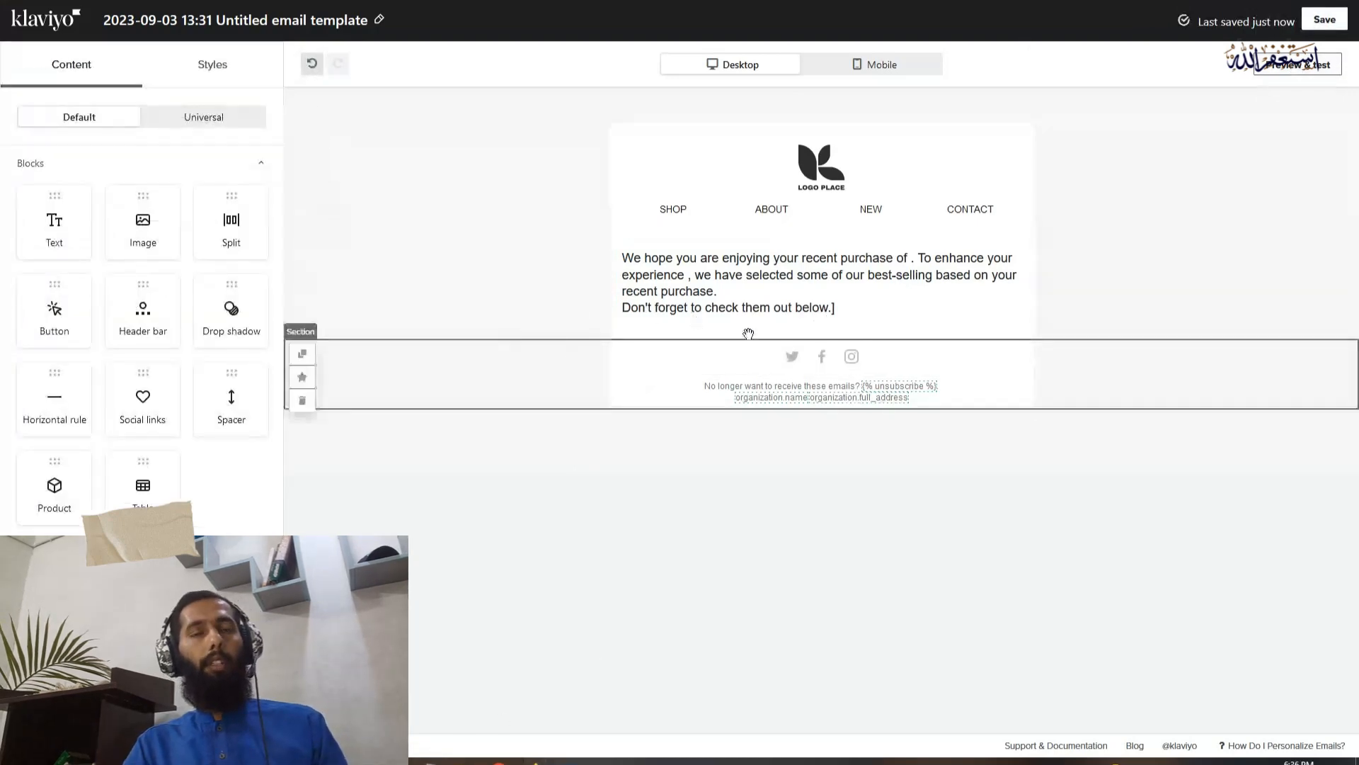
pyautogui.hotkey('ctrl', 'v')
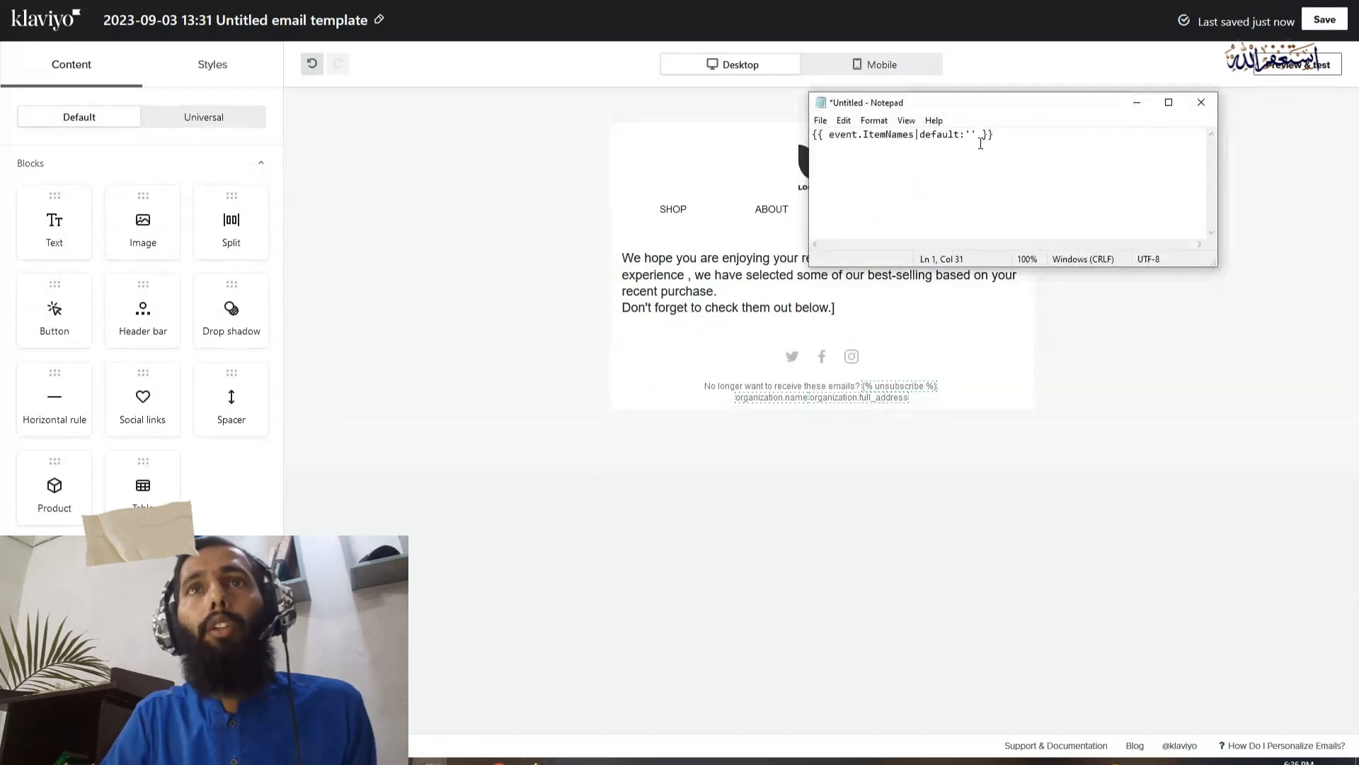
pyautogui.press('BackSpace')
pyautogui.press('BackSpace')
pyautogui.press('BackSpace')
pyautogui.press('BackSpace')
pyautogui.press('BackSpace')
pyautogui.press('BackSpace')
pyautogui.press('BackSpace')
pyautogui.press('BackSpace')
pyautogui.press('BackSpace')
pyautogui.press('BackSpace')
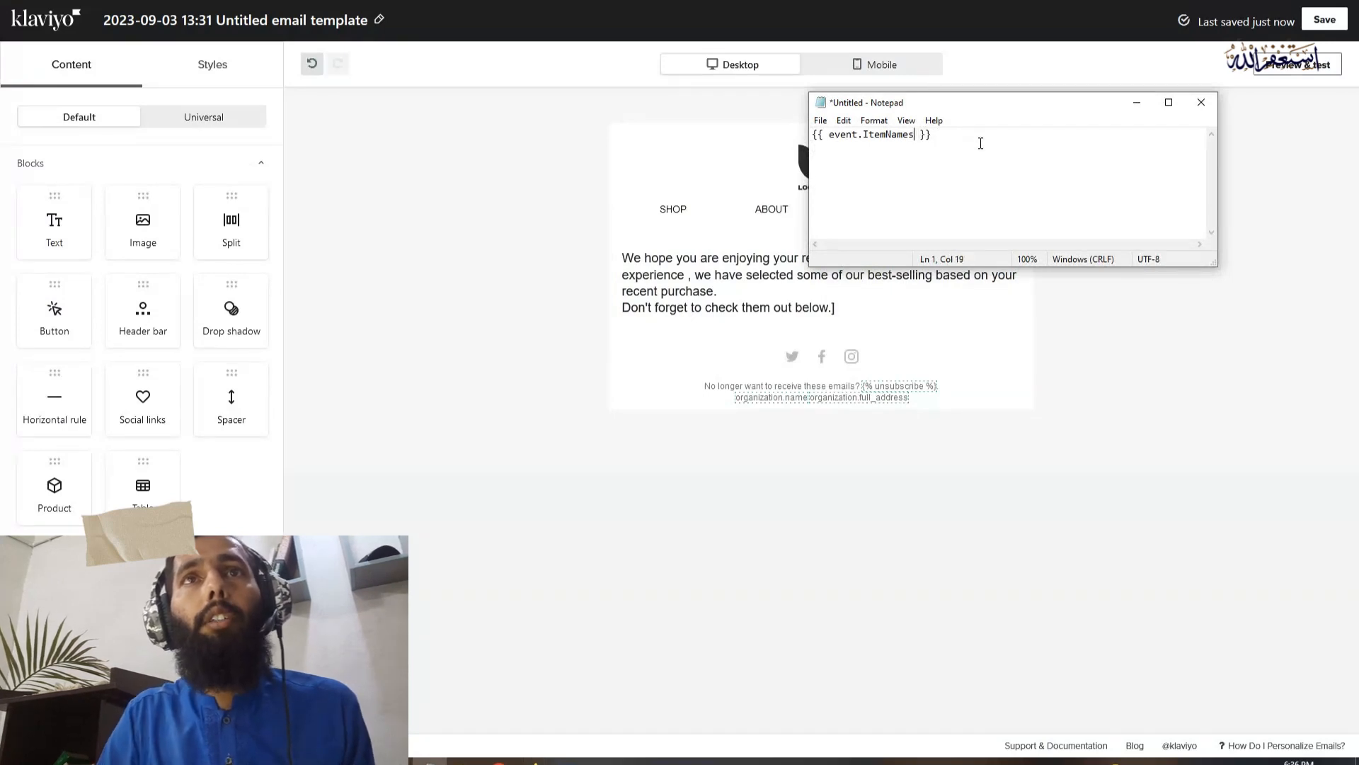
# Copy {{ event.ItemNames }} from Notepad, insert it after "purchase of" in the email's text block and finish editing the block
pyautogui.hotkey('ctrl', 'a')
pyautogui.click(700, 276)
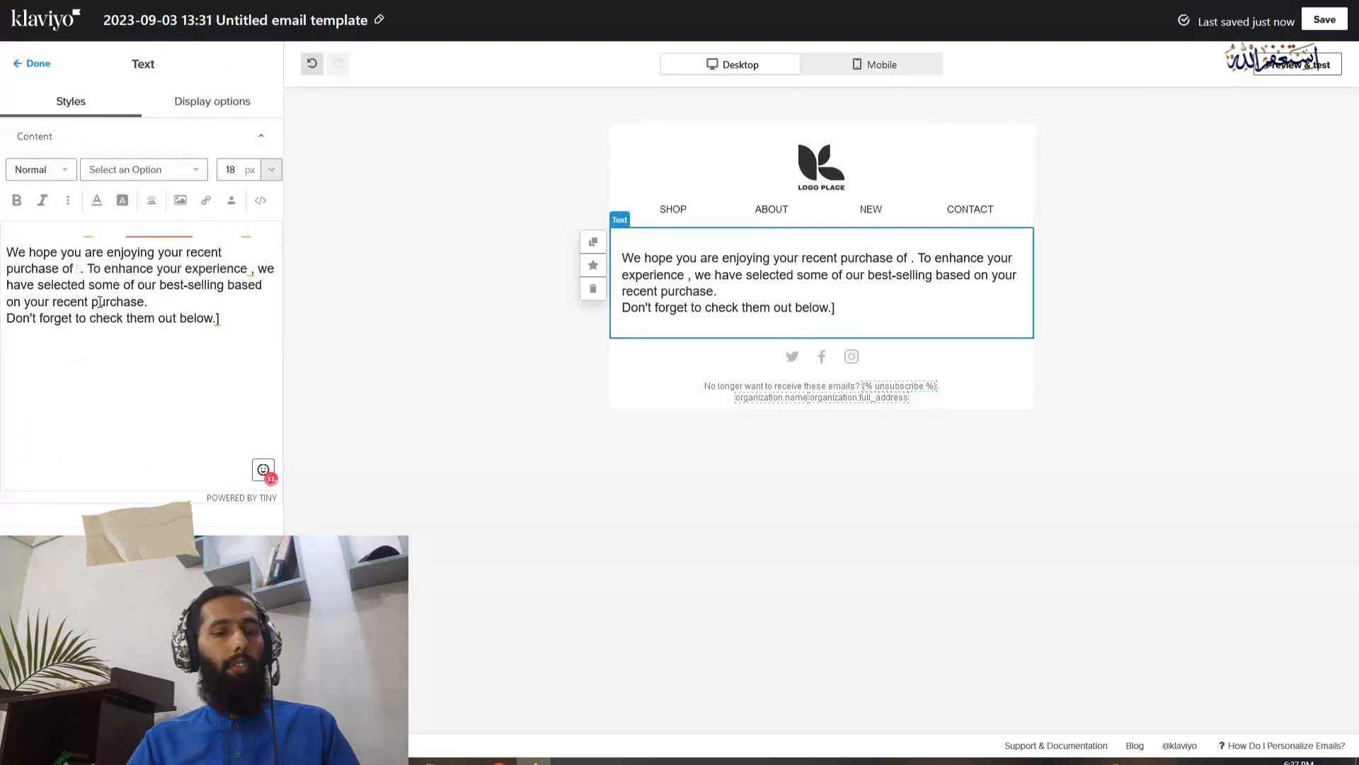
pyautogui.hotkey('ctrl', 'v')
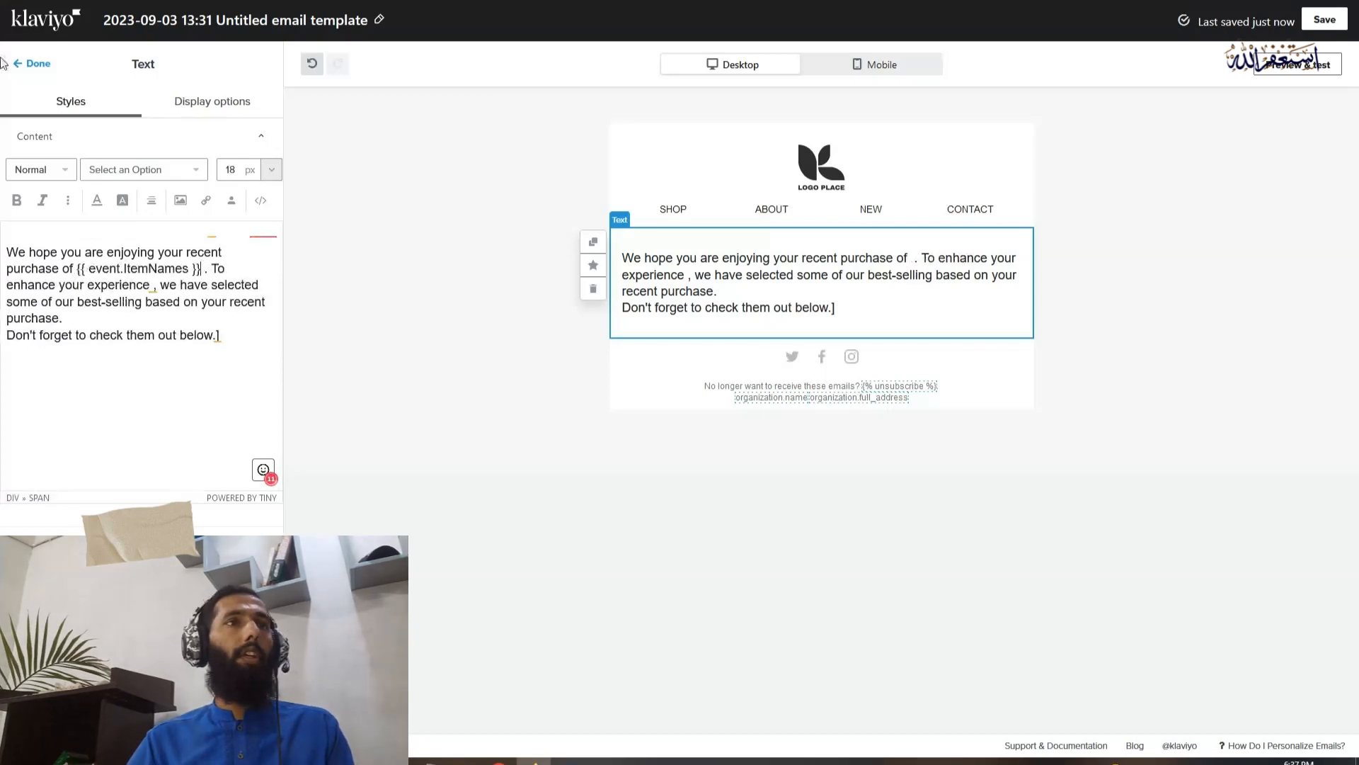
pyautogui.click(660, 311)
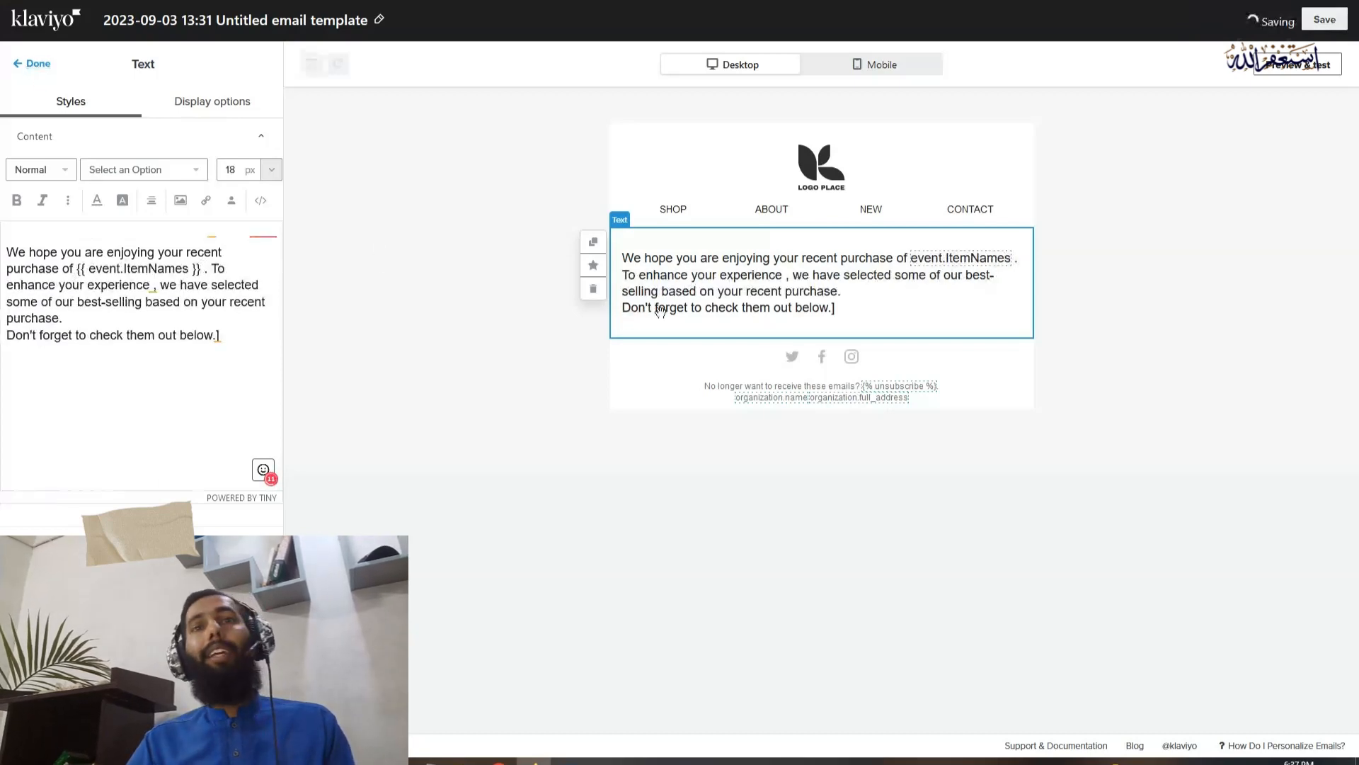
pyautogui.click(764, 30)
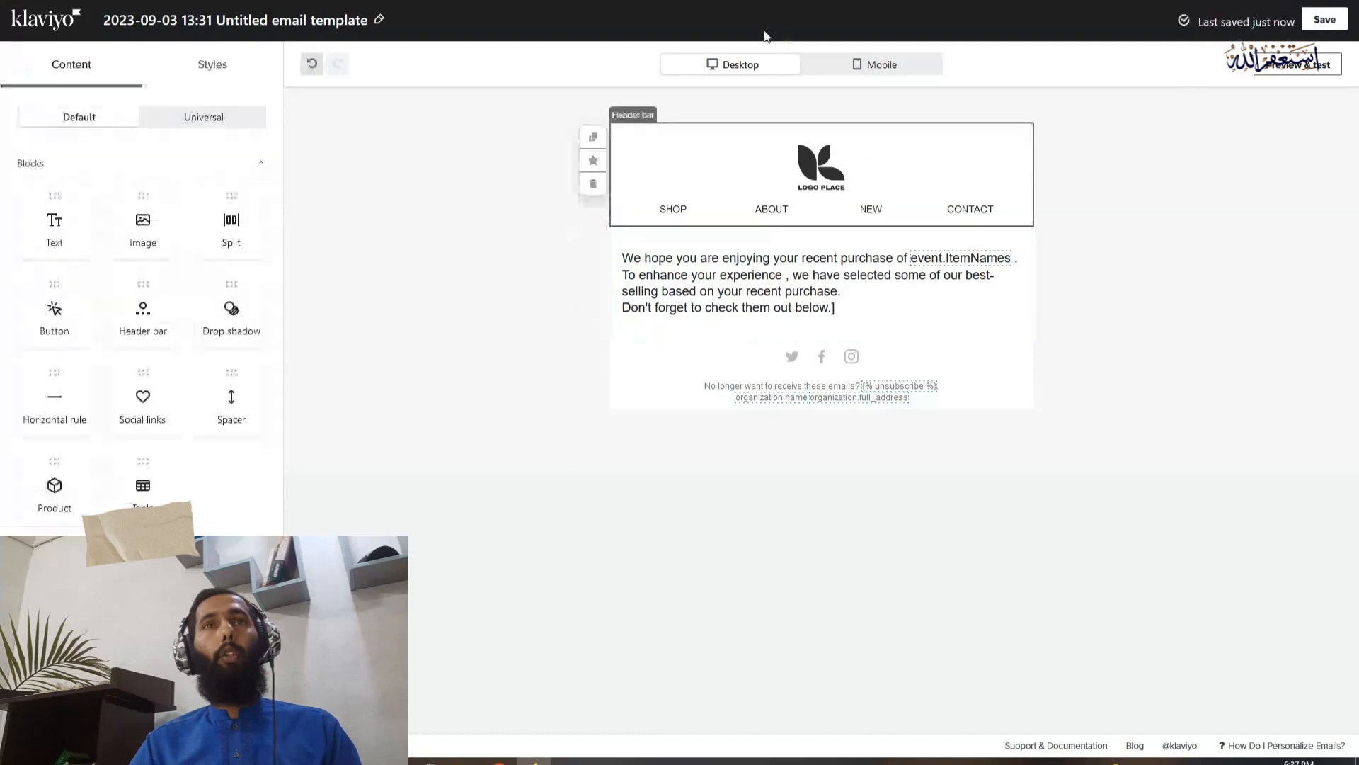
# Preview the email with recent Placed Order event data, check the item name in the text for the second event, and close the preview
pyautogui.click(1235, 105)
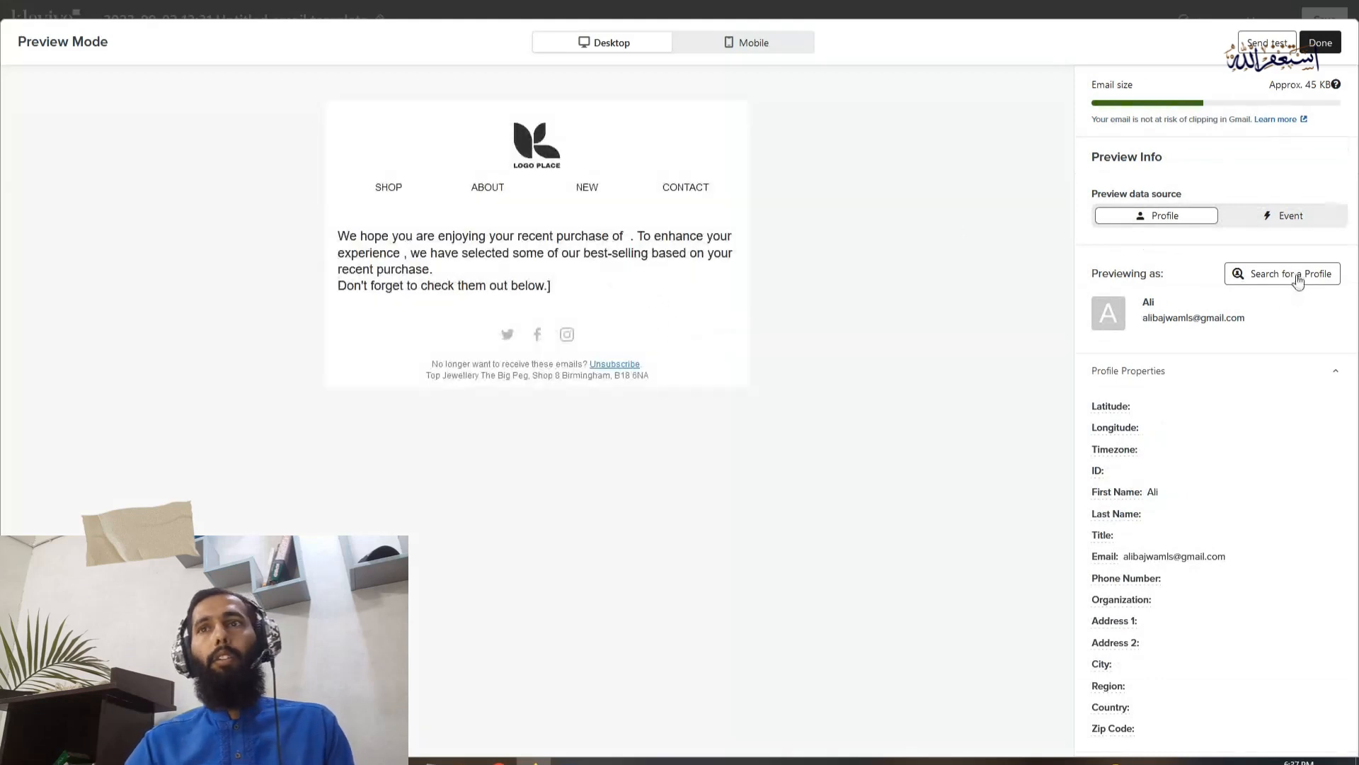
pyautogui.click(1275, 219)
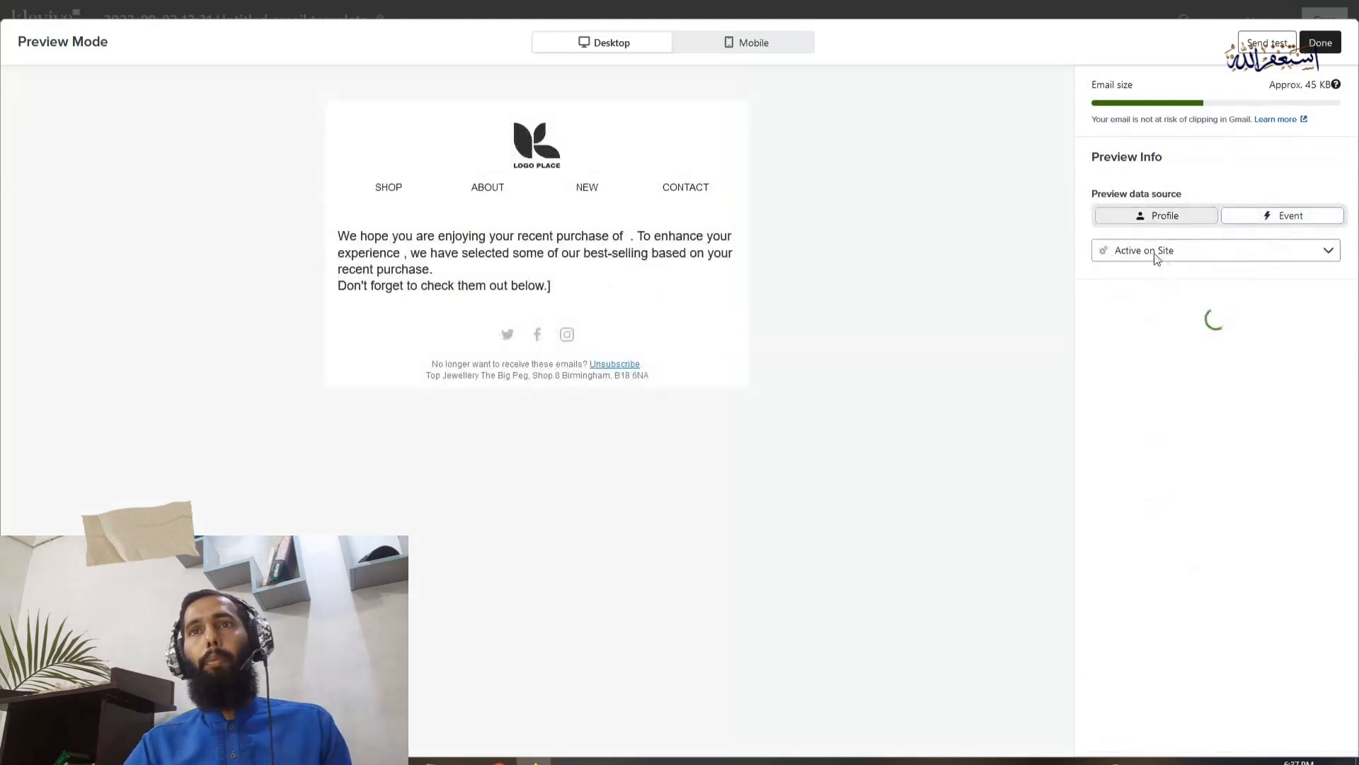
pyautogui.click(1150, 252)
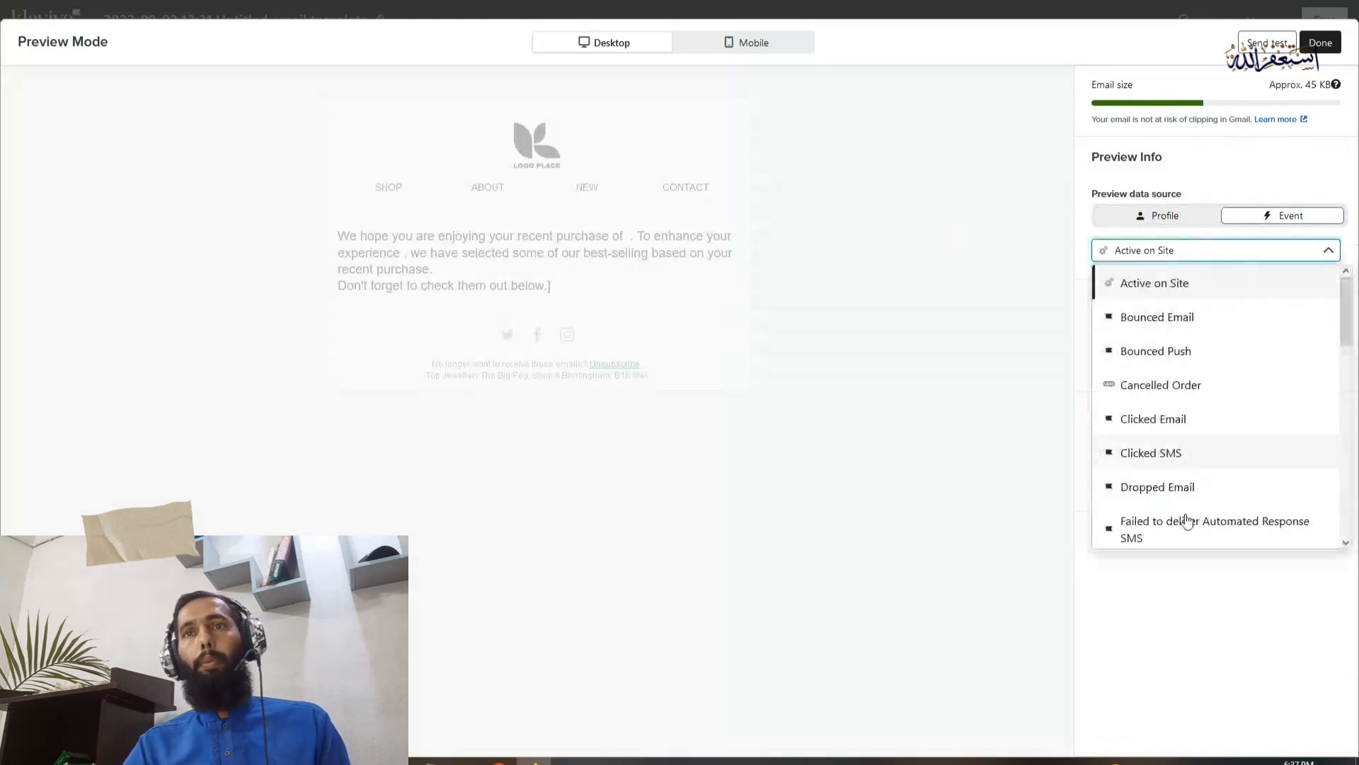
pyautogui.scroll(-5, 1176, 429)
pyautogui.scroll(-5, 1176, 429)
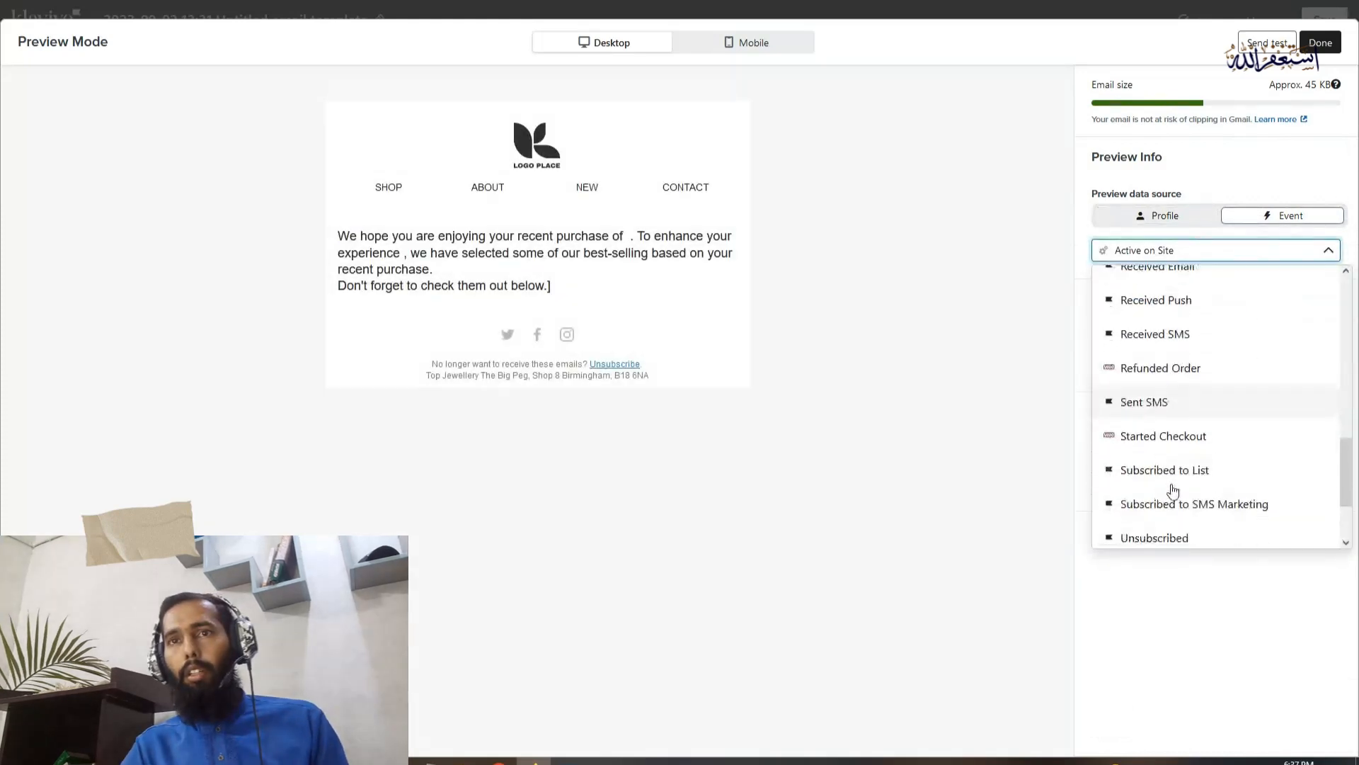
pyautogui.scroll(5, 1181, 490)
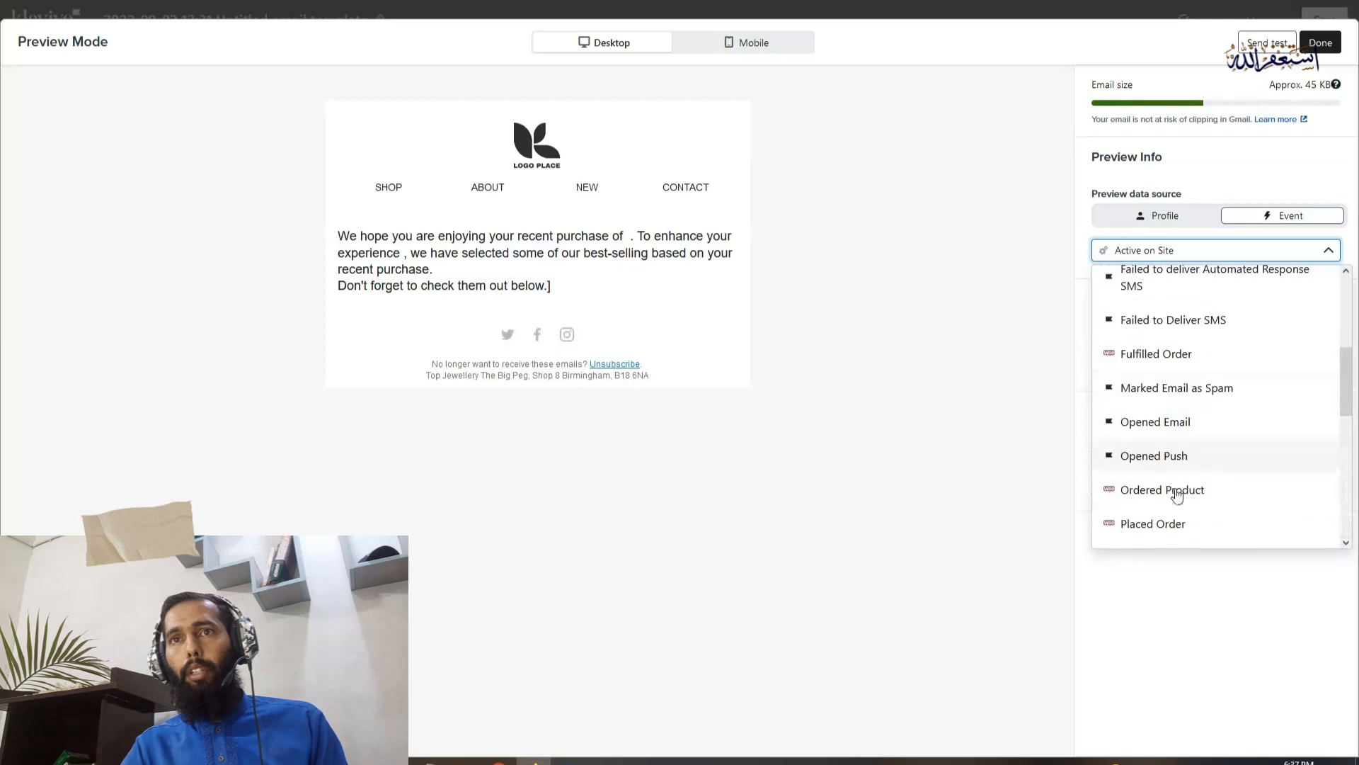
pyautogui.click(1251, 353)
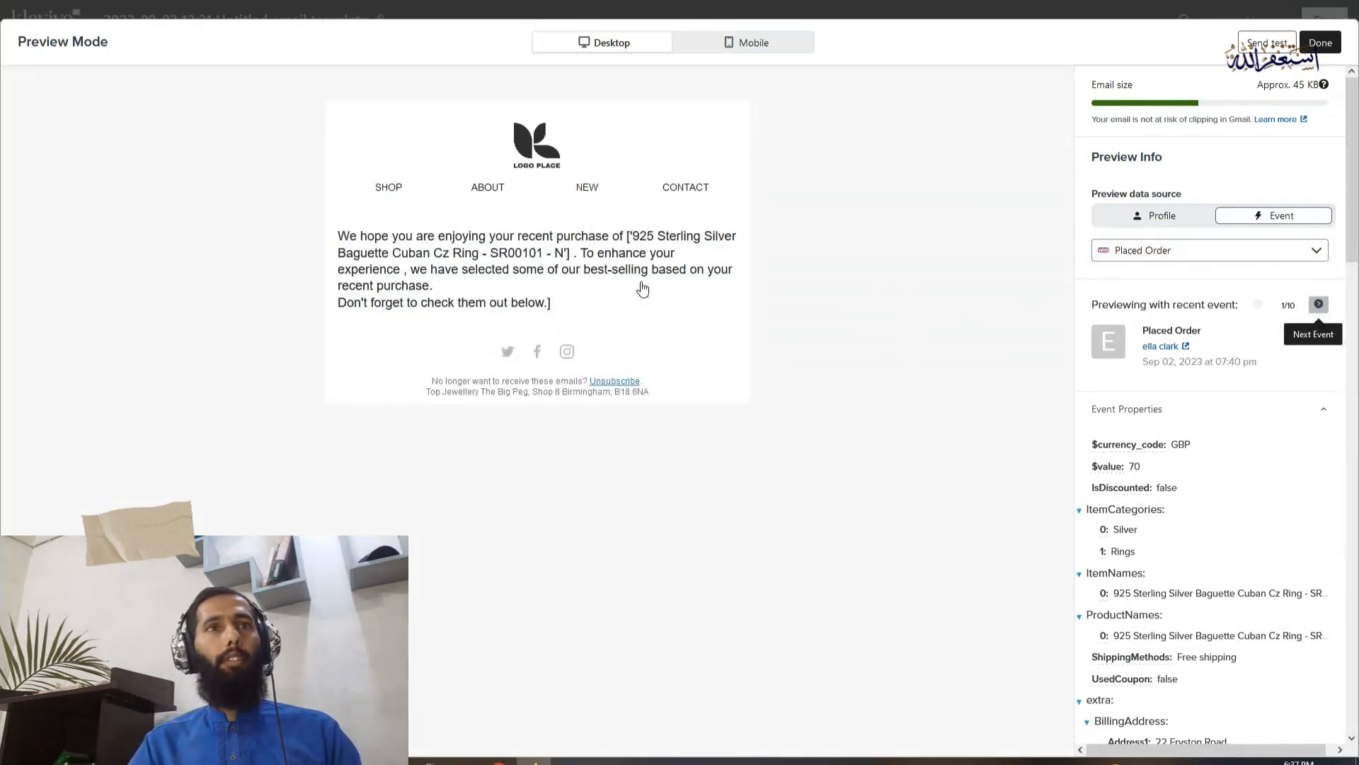
pyautogui.moveTo(632, 236); pyautogui.dragTo(708, 253)
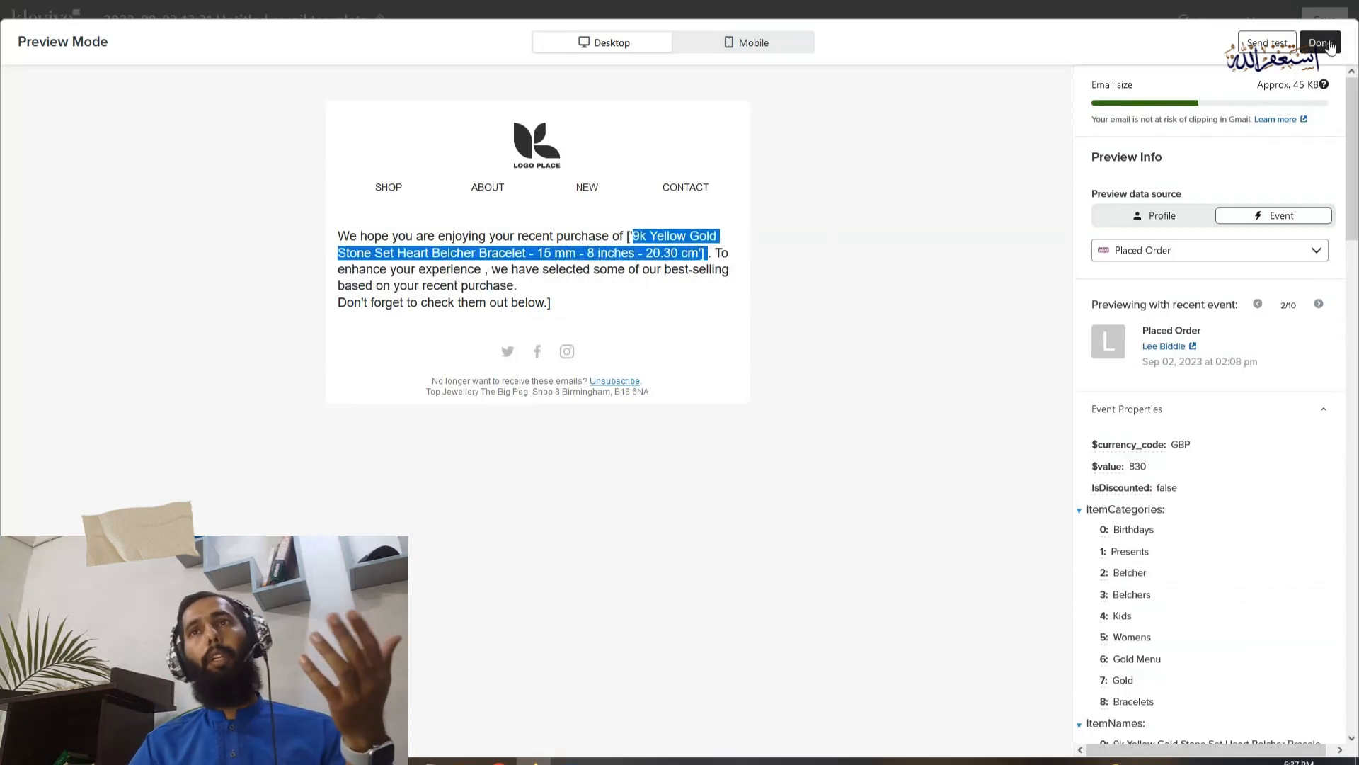
pyautogui.press('Escape')
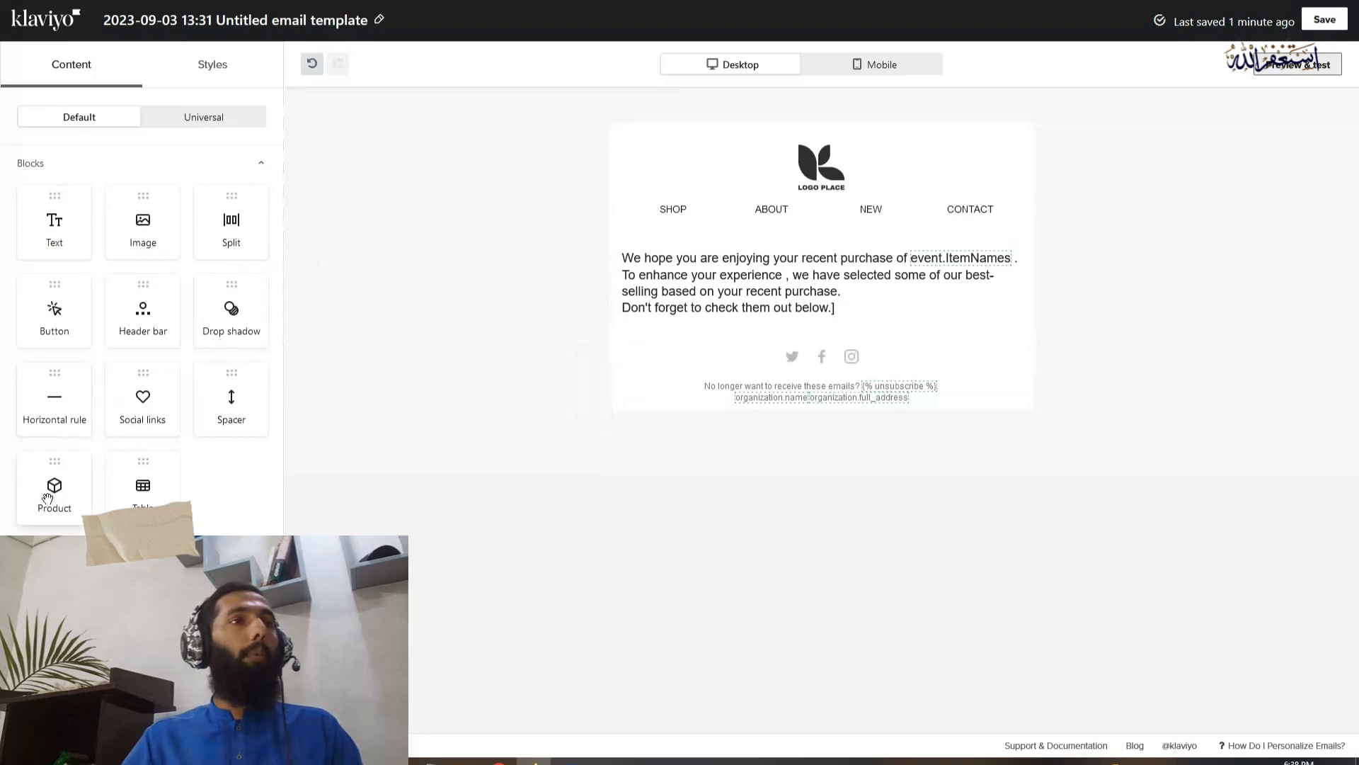
# Add a Product block between the text block and the social links, and open its settings
pyautogui.moveTo(47, 498); pyautogui.dragTo(680, 354)
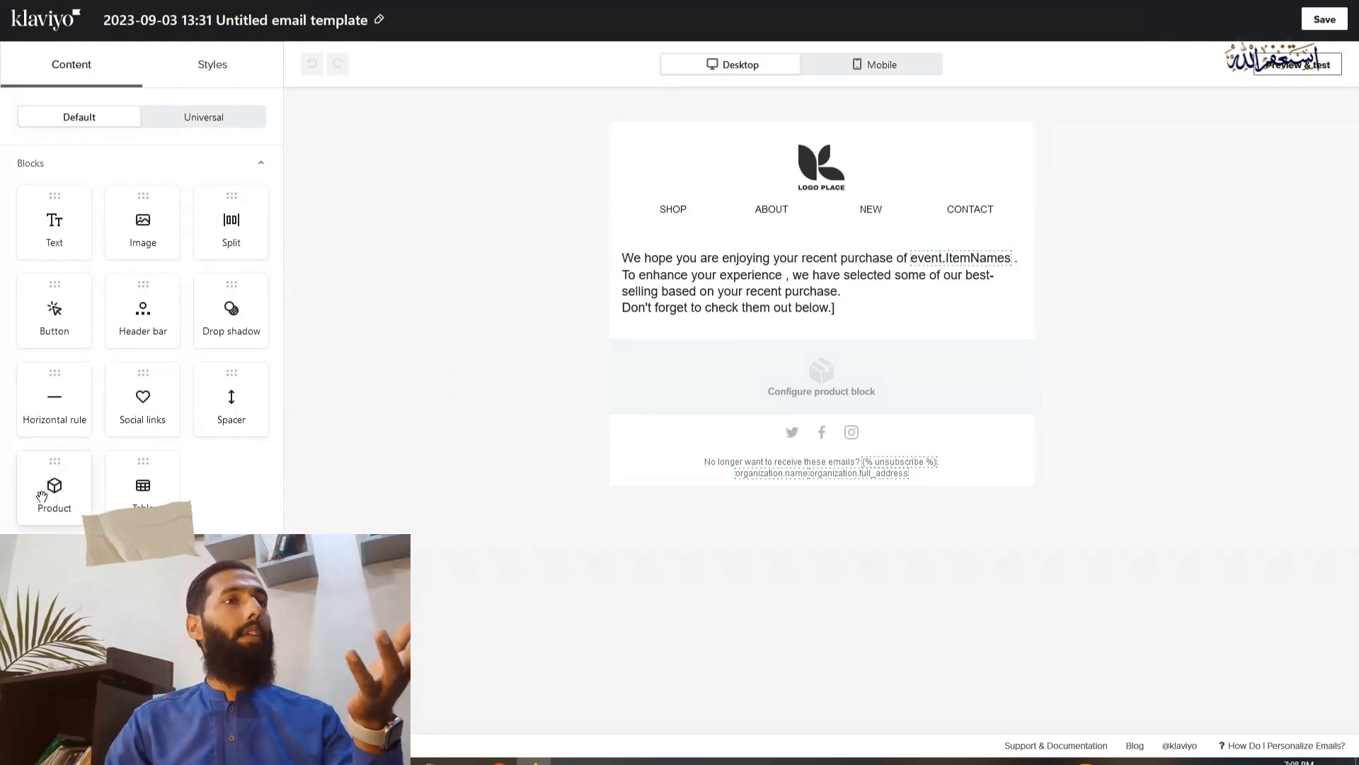
pyautogui.moveTo(49, 487); pyautogui.dragTo(78, 494)
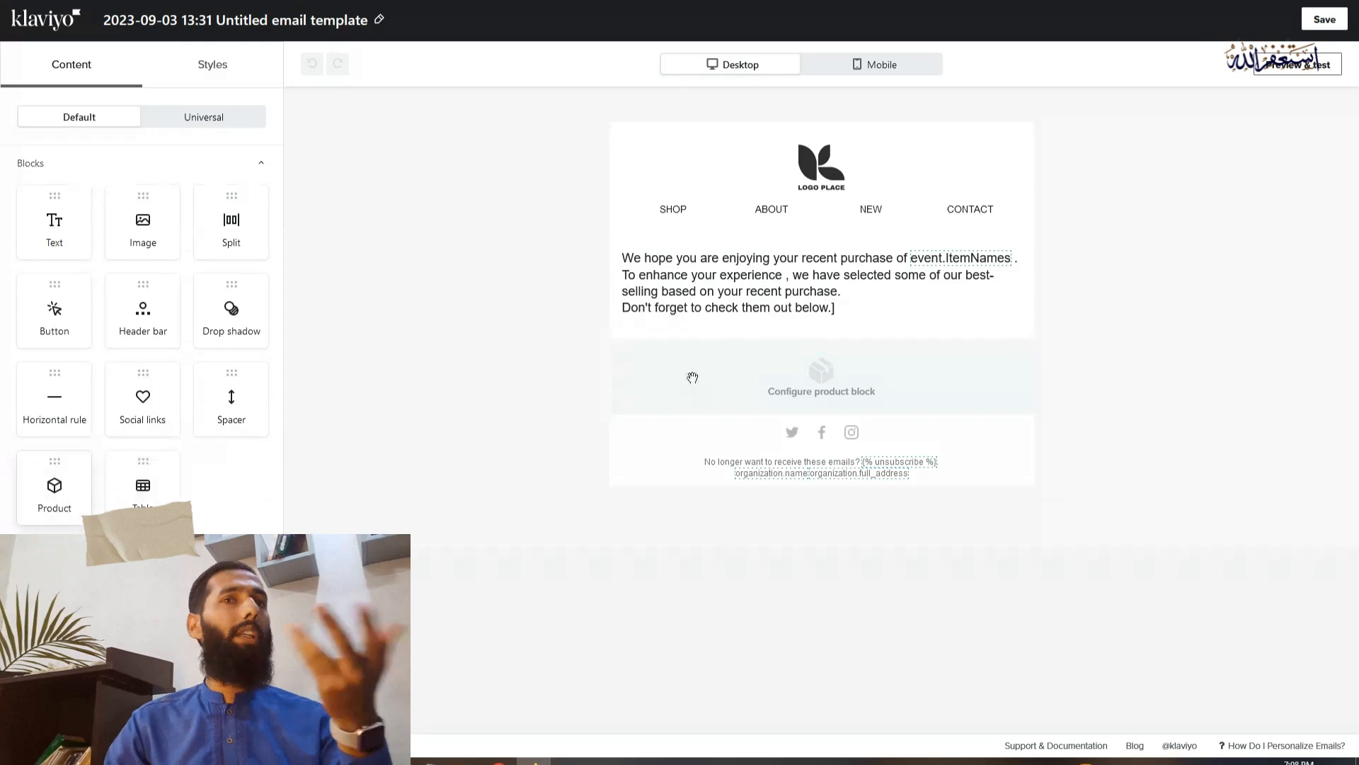
pyautogui.click(845, 372)
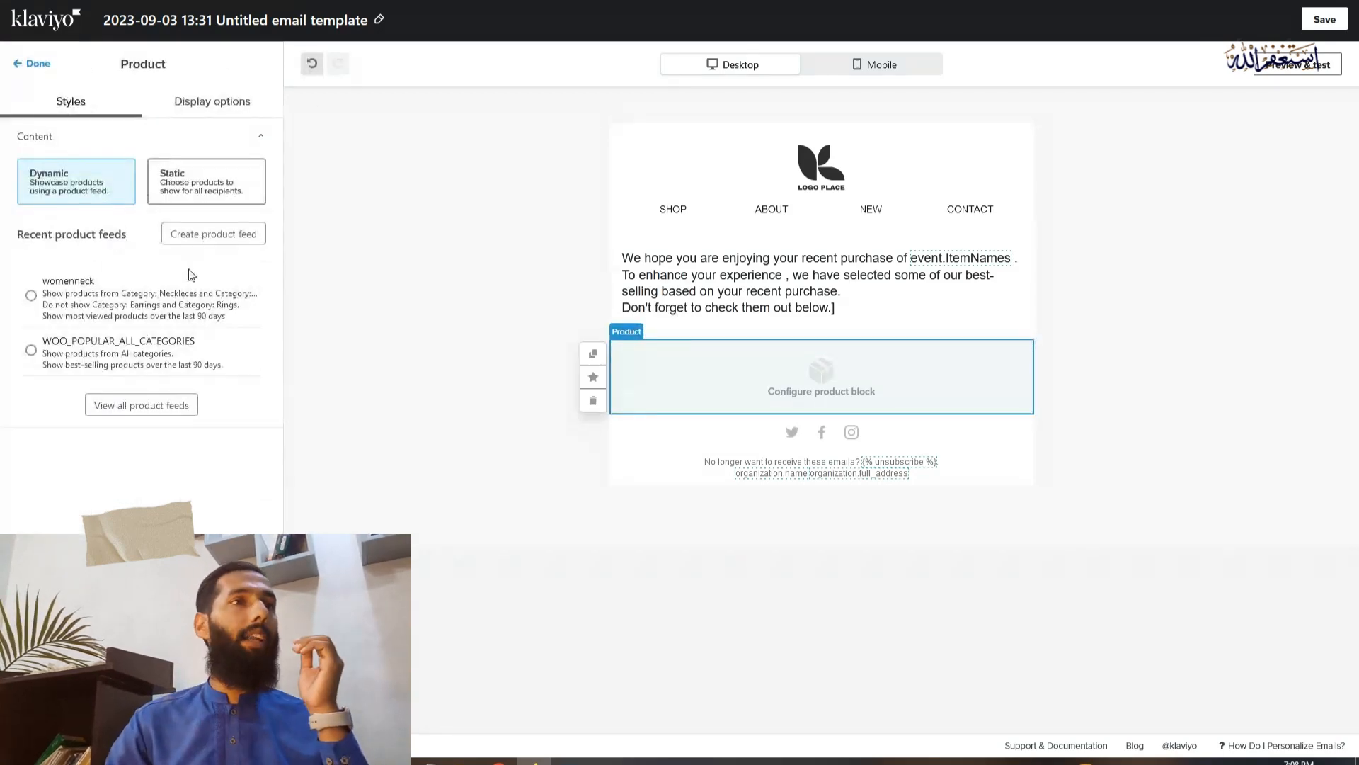
# Start a new product feed for the block and name it Ring_cross_earning_necklace
pyautogui.click(227, 236)
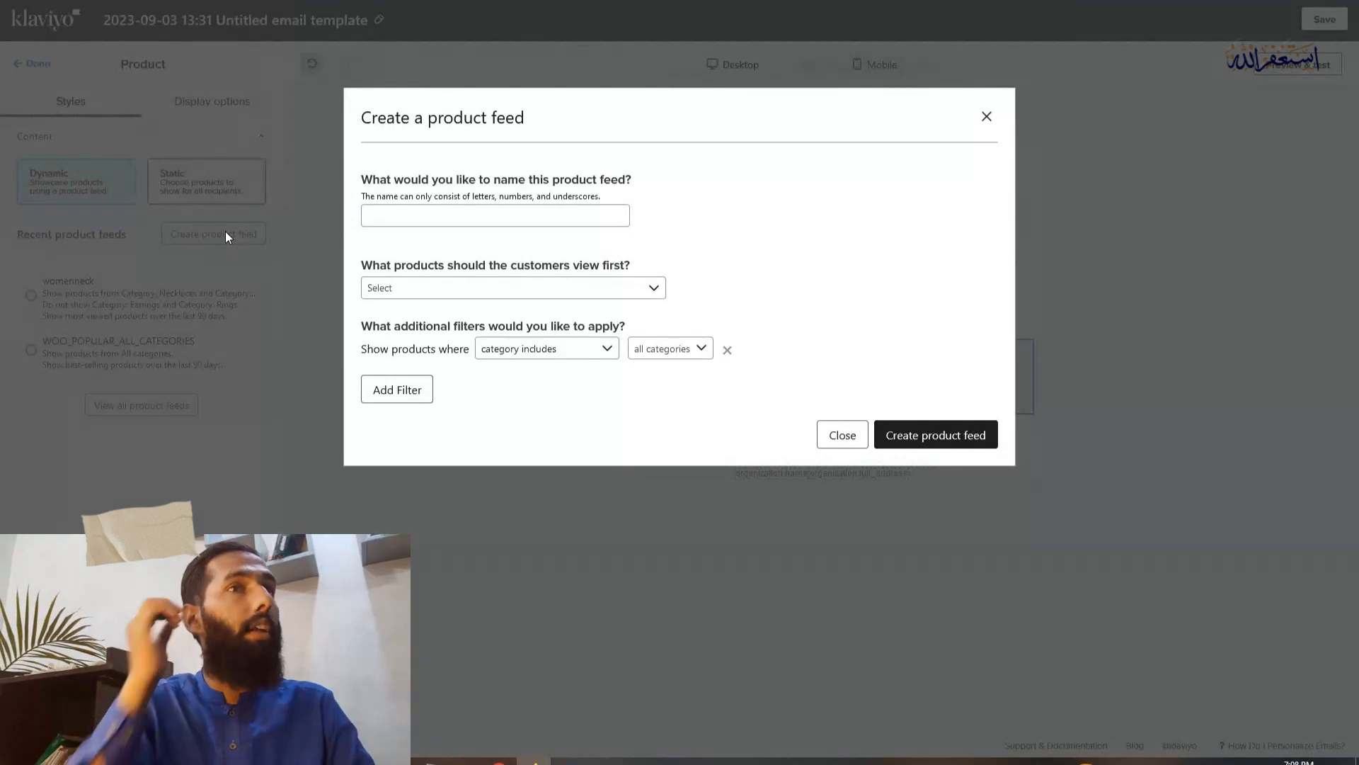
pyautogui.click(412, 214)
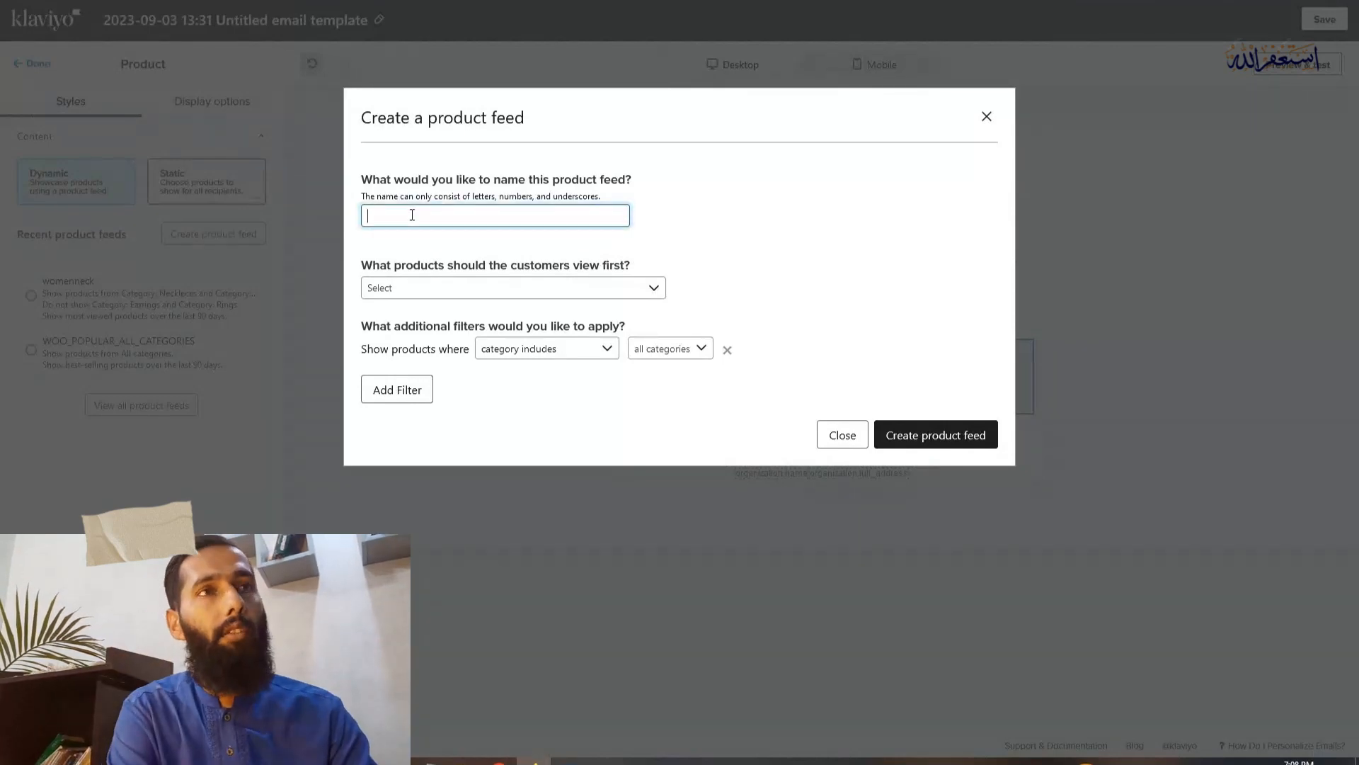
pyautogui.write('Ringcr')
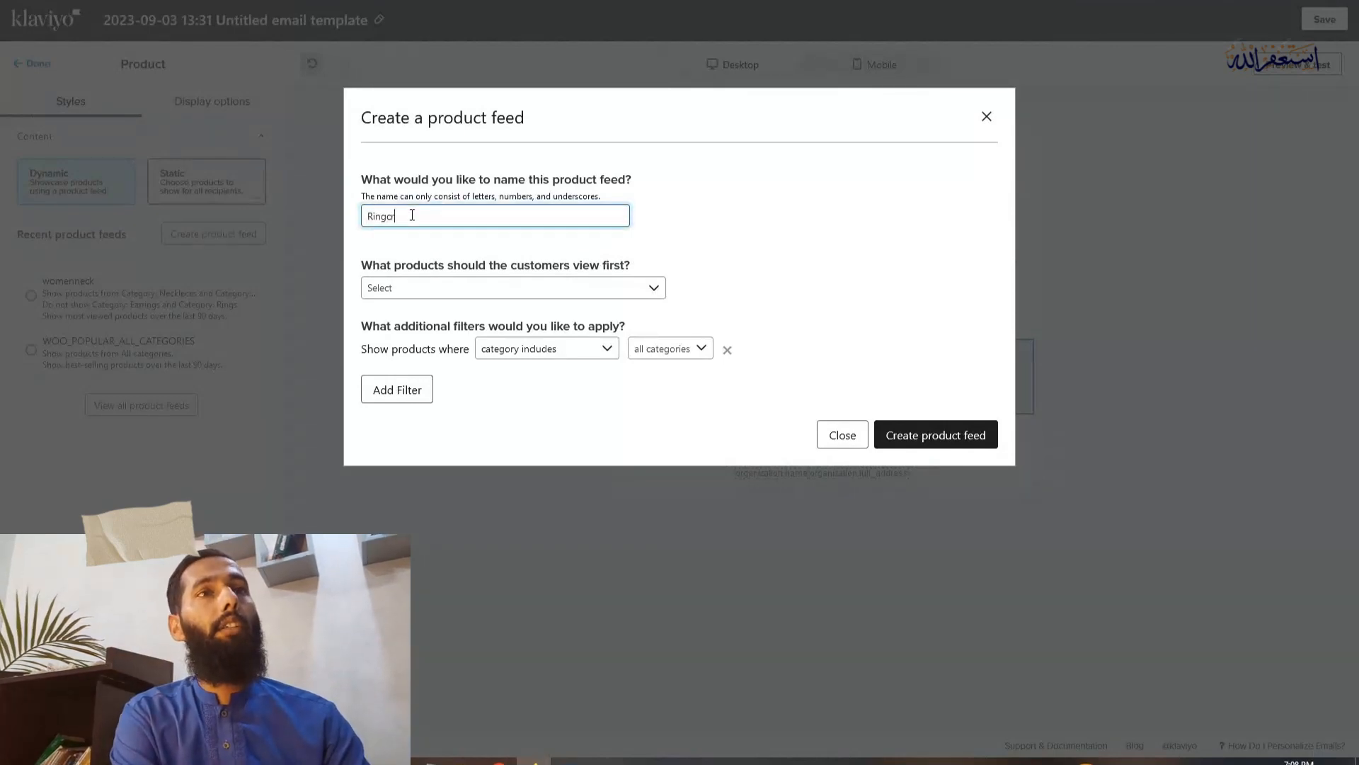
pyautogui.write('ossearningornecklace')
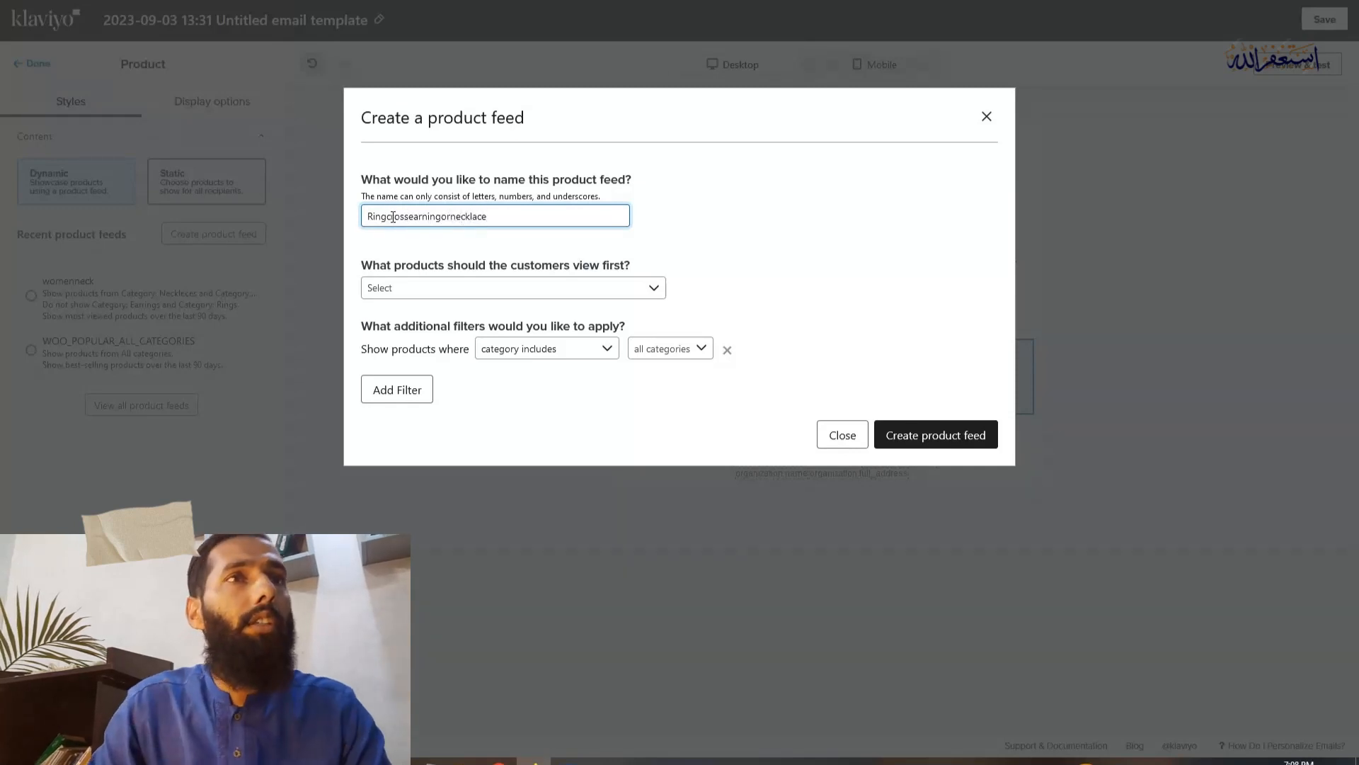
pyautogui.write('_')
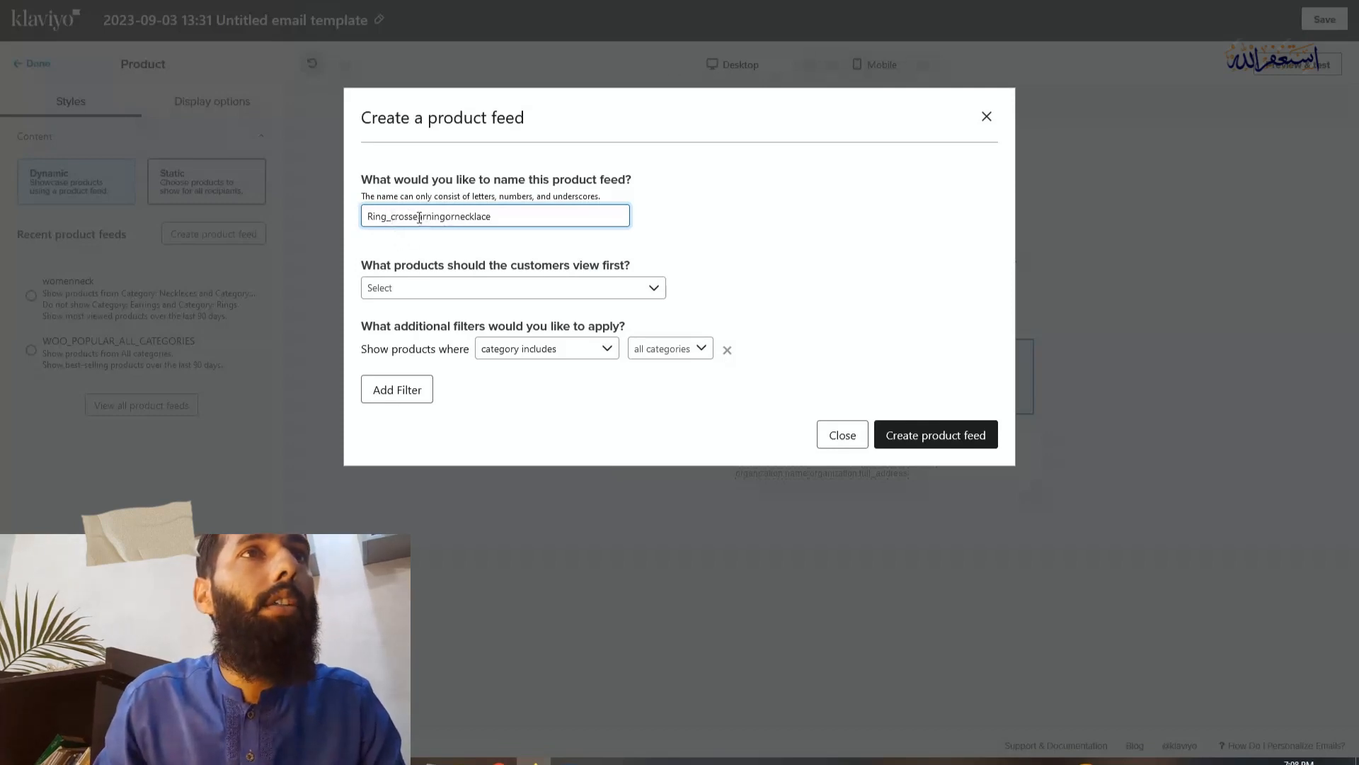
pyautogui.click(414, 217)
pyautogui.write('_')
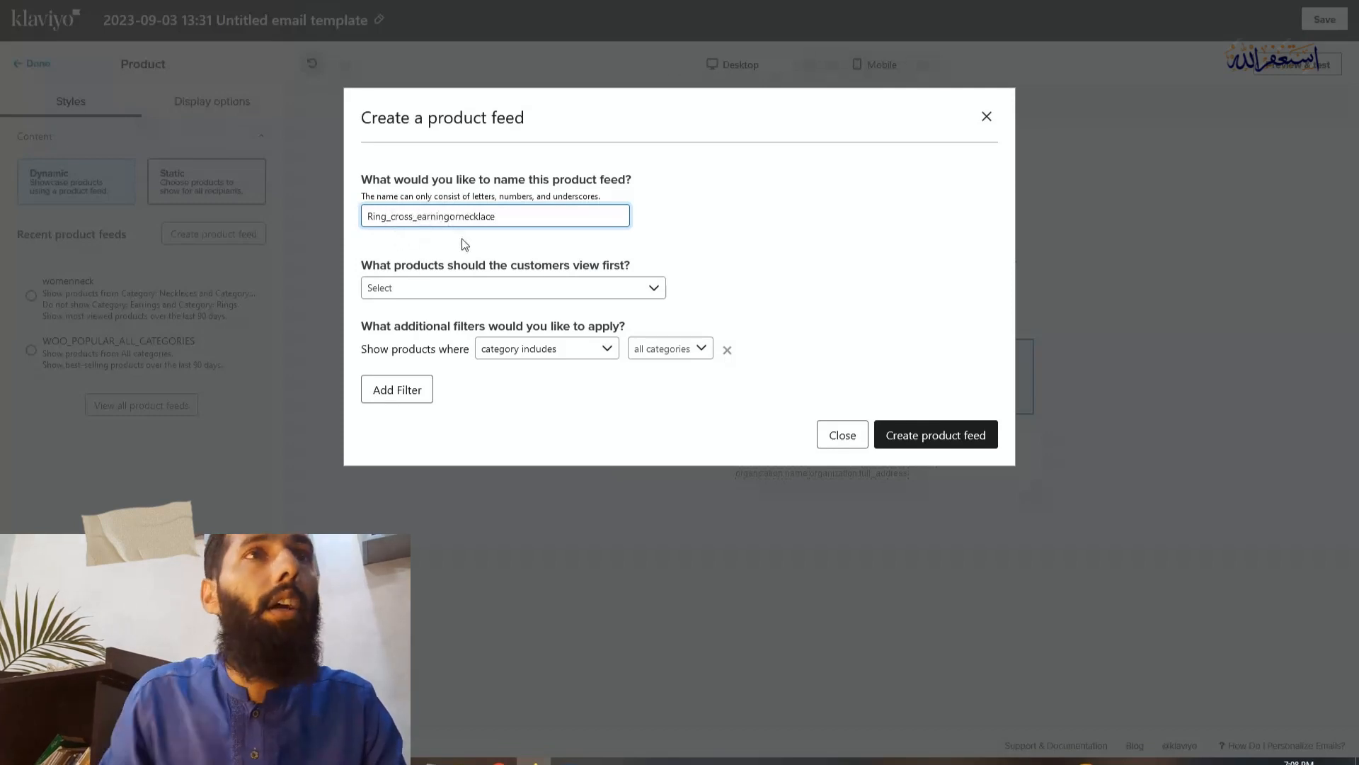
pyautogui.click(457, 217)
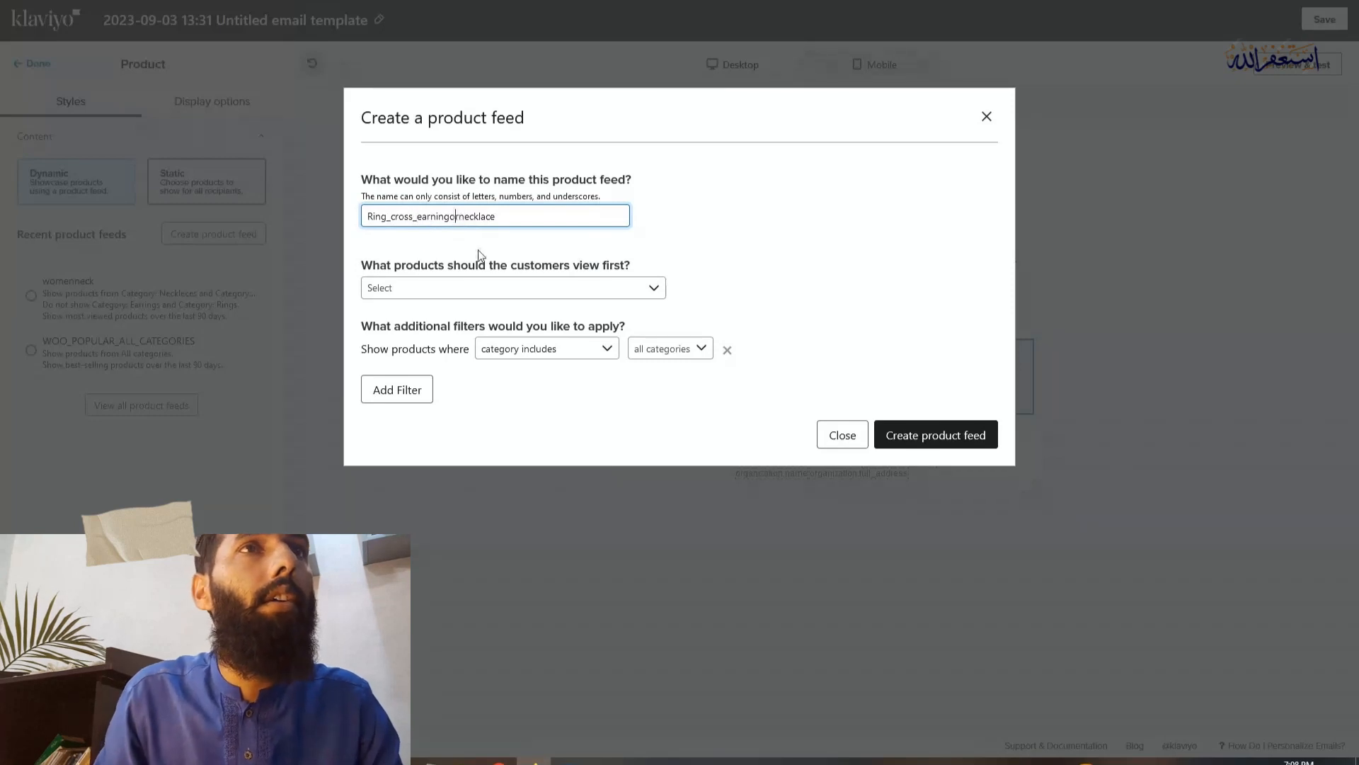
pyautogui.press('BackSpace')
pyautogui.press('BackSpace')
pyautogui.write('_')
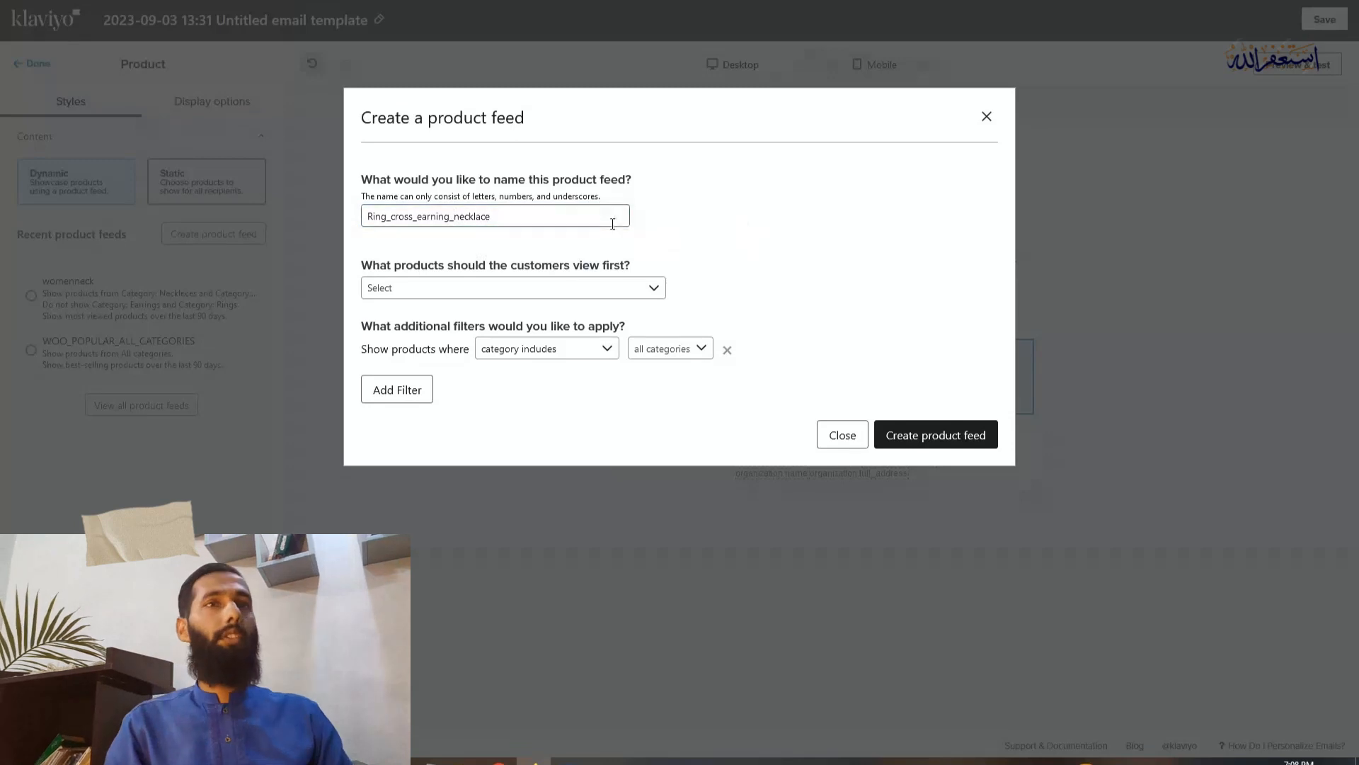
# Set the feed to show best-selling products first over the last 90 days
pyautogui.click(473, 290)
pyautogui.scroll(-1, 573, 382)
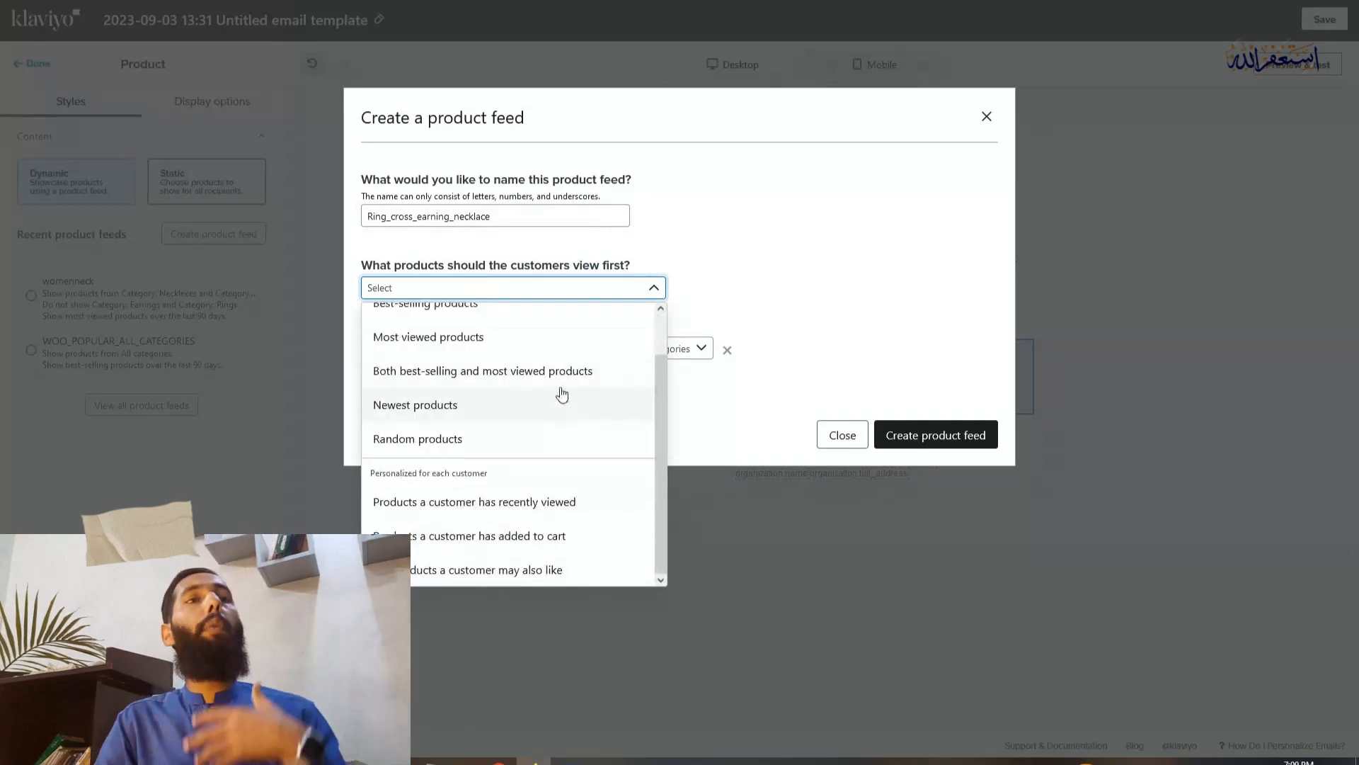
pyautogui.scroll(1, 560, 396)
pyautogui.scroll(-1, 557, 390)
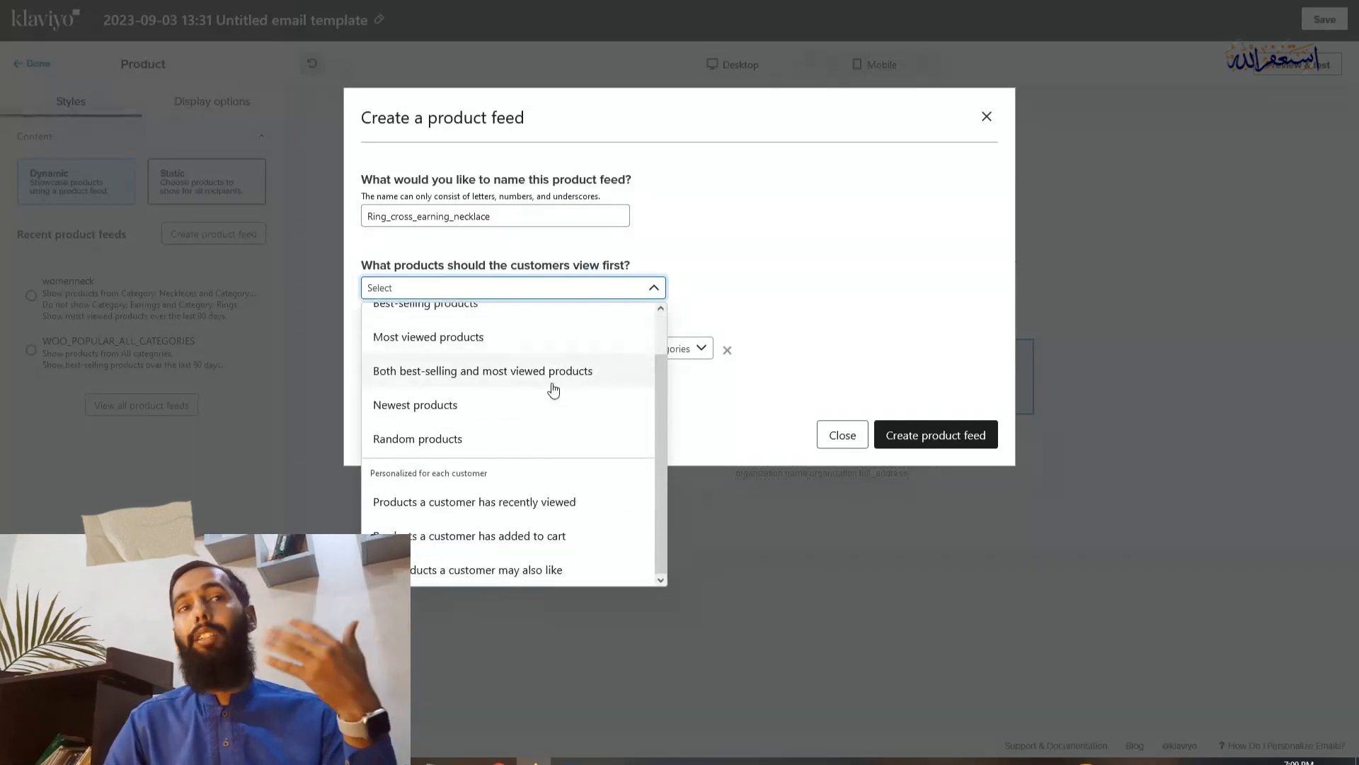
pyautogui.scroll(1, 573, 396)
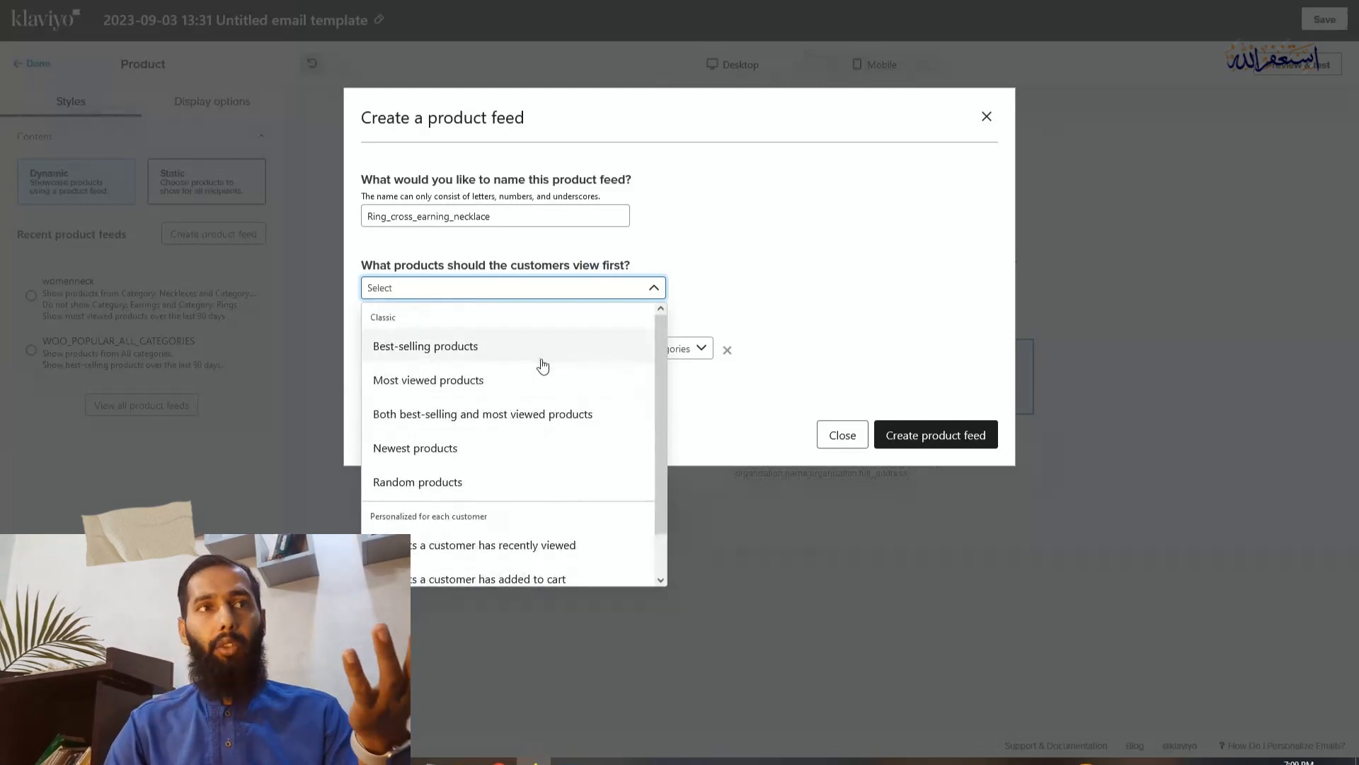
pyautogui.scroll(-1, 551, 379)
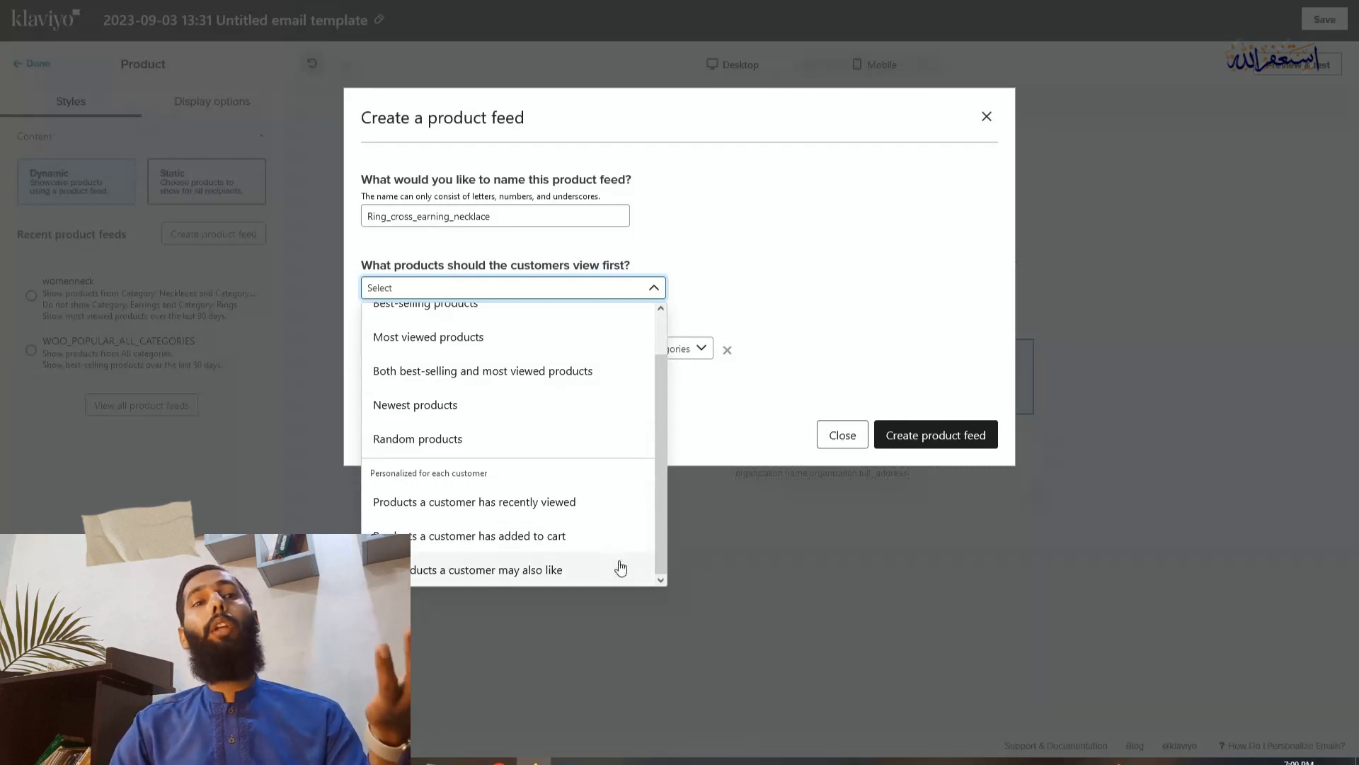
pyautogui.scroll(1, 527, 402)
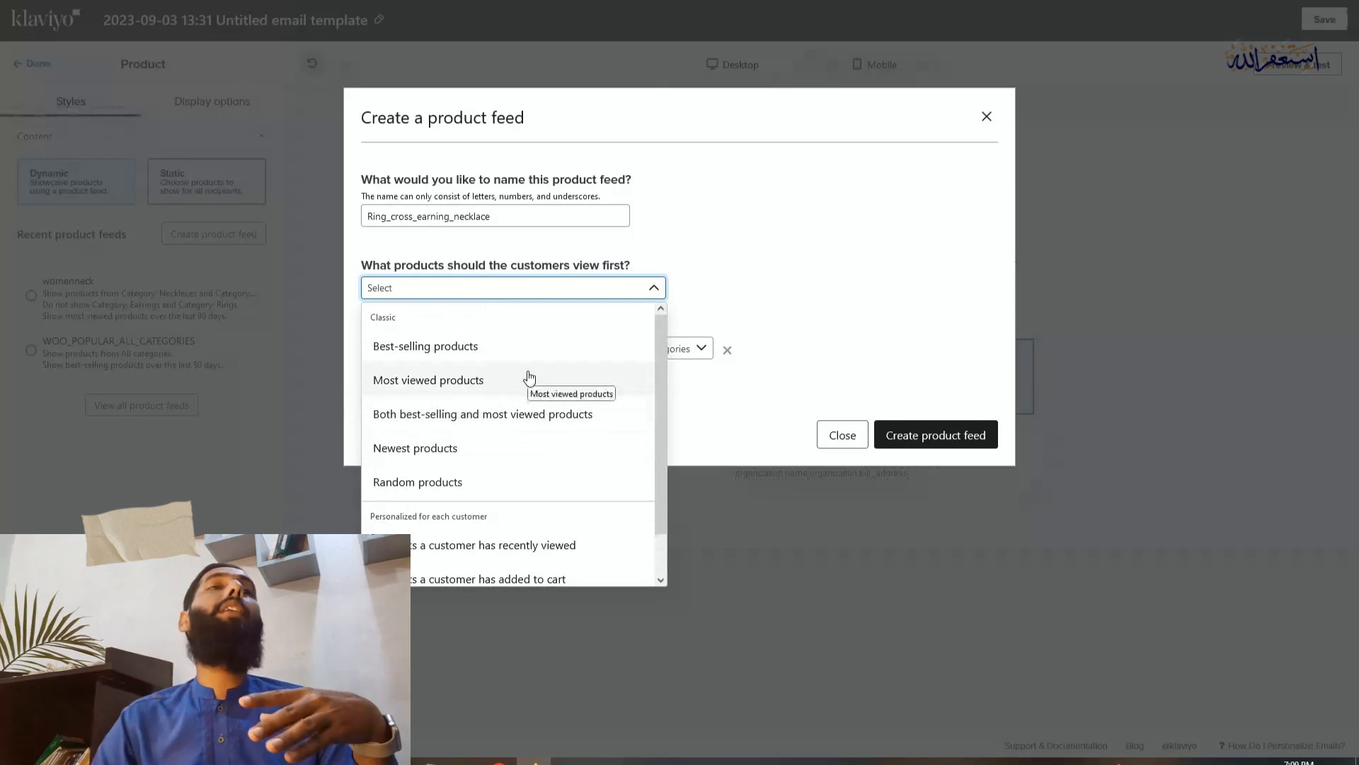
pyautogui.click(513, 350)
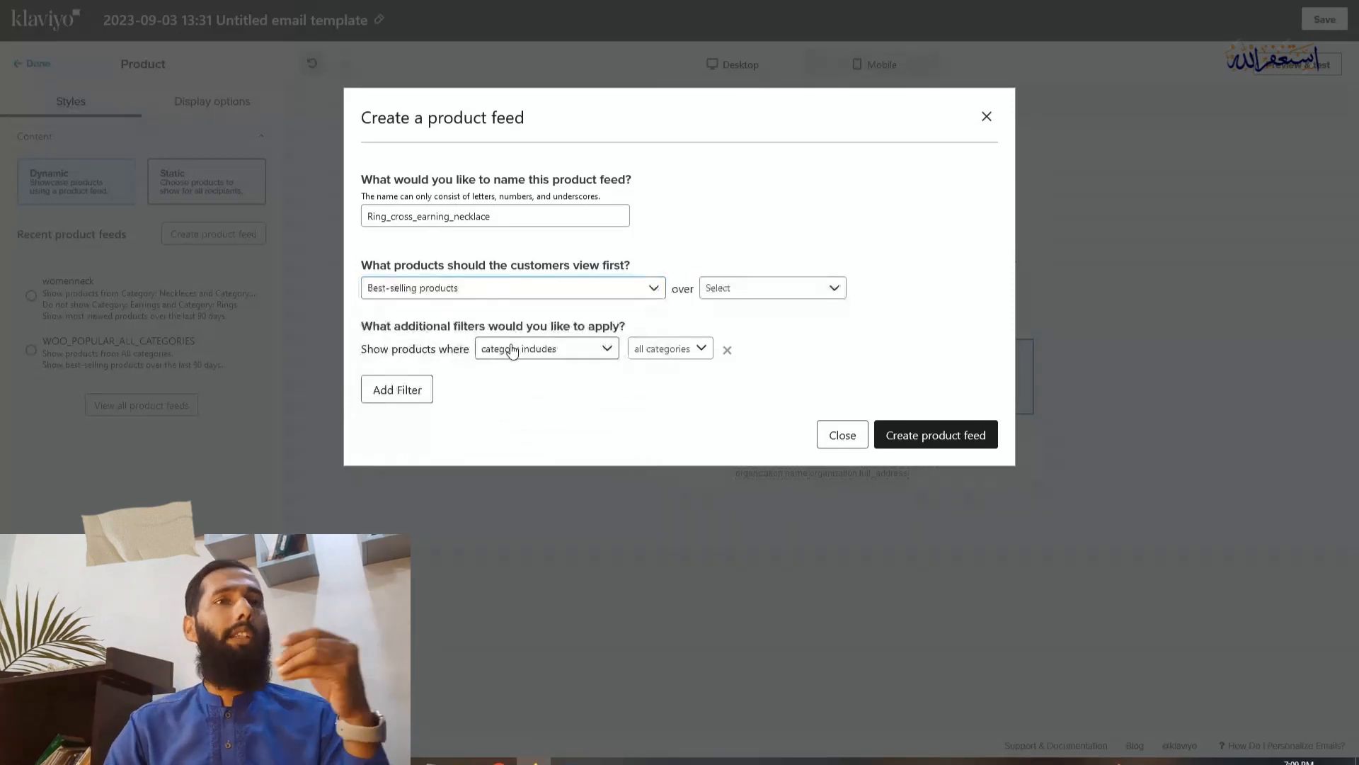
pyautogui.click(751, 291)
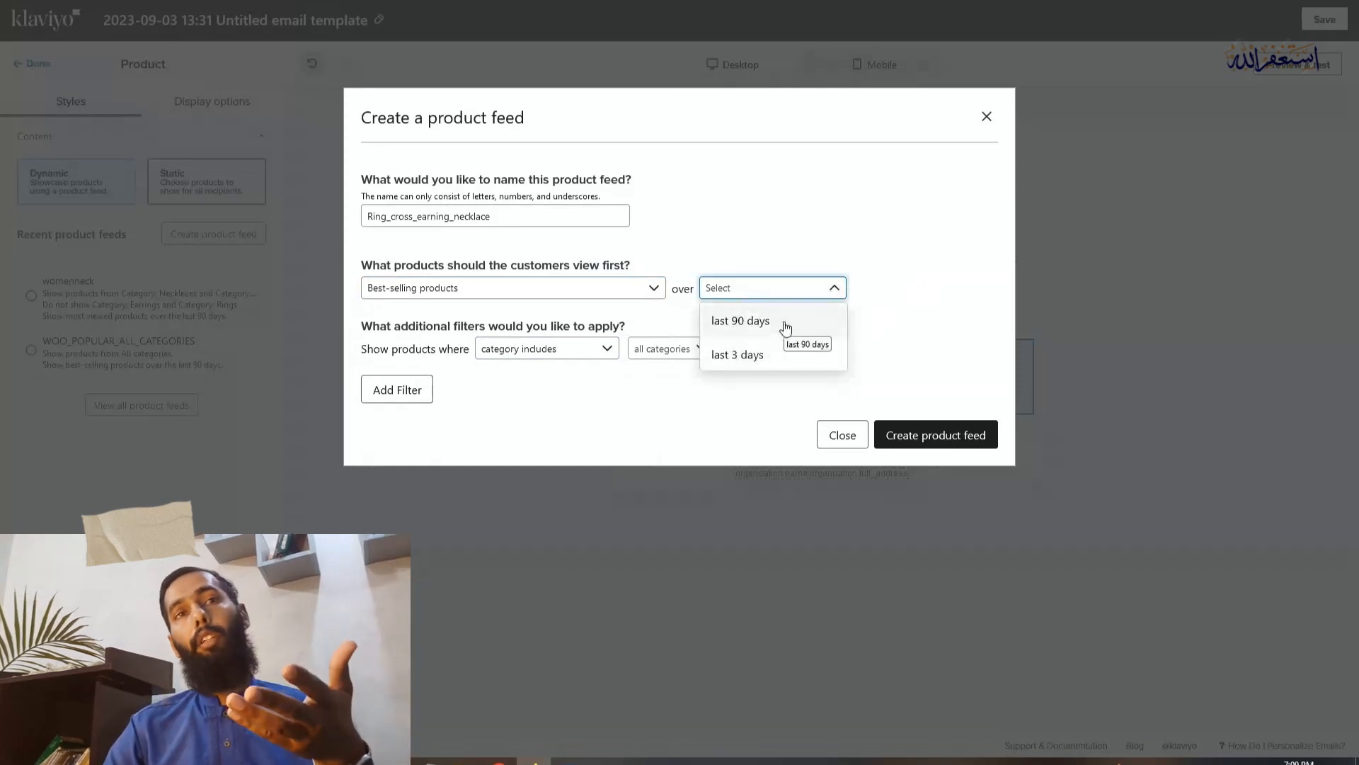
pyautogui.click(786, 327)
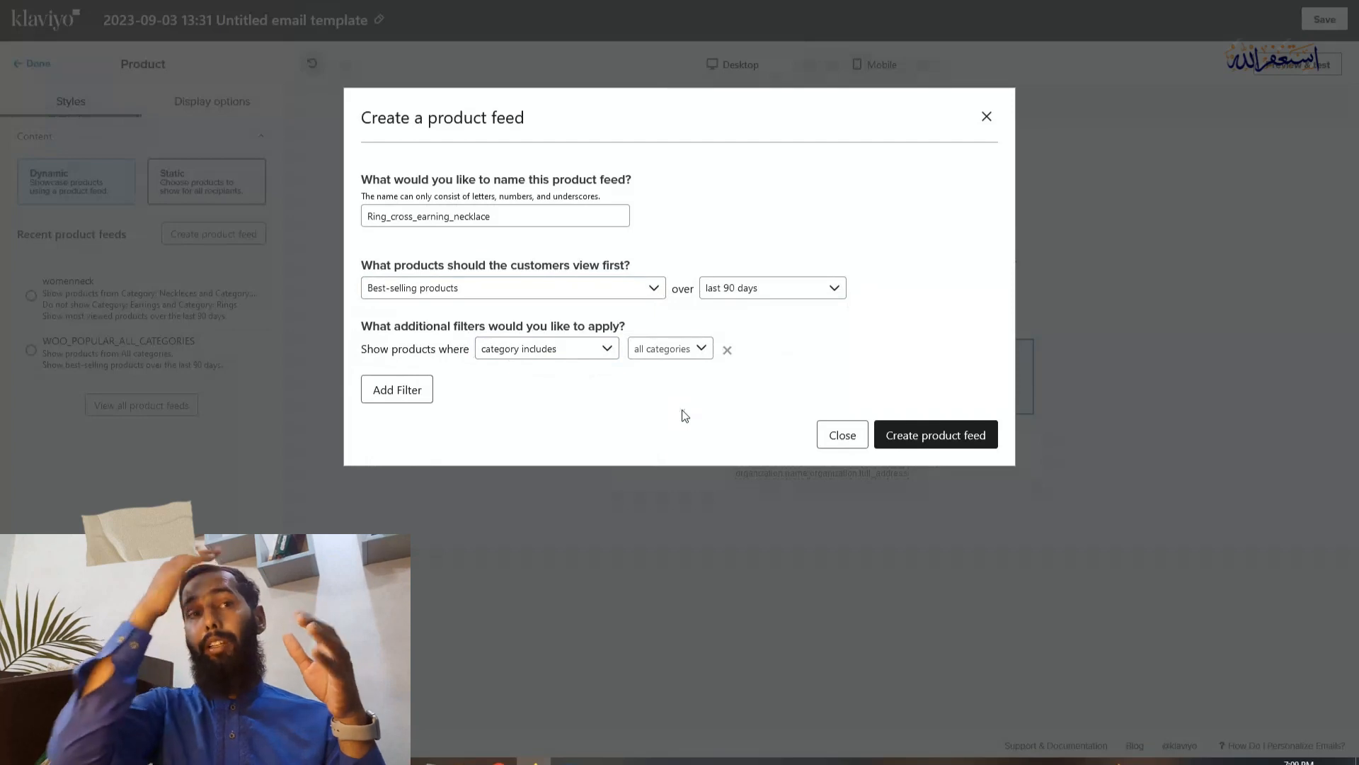
# Filter the feed to products whose category includes "Category: Rings"
pyautogui.click(671, 349)
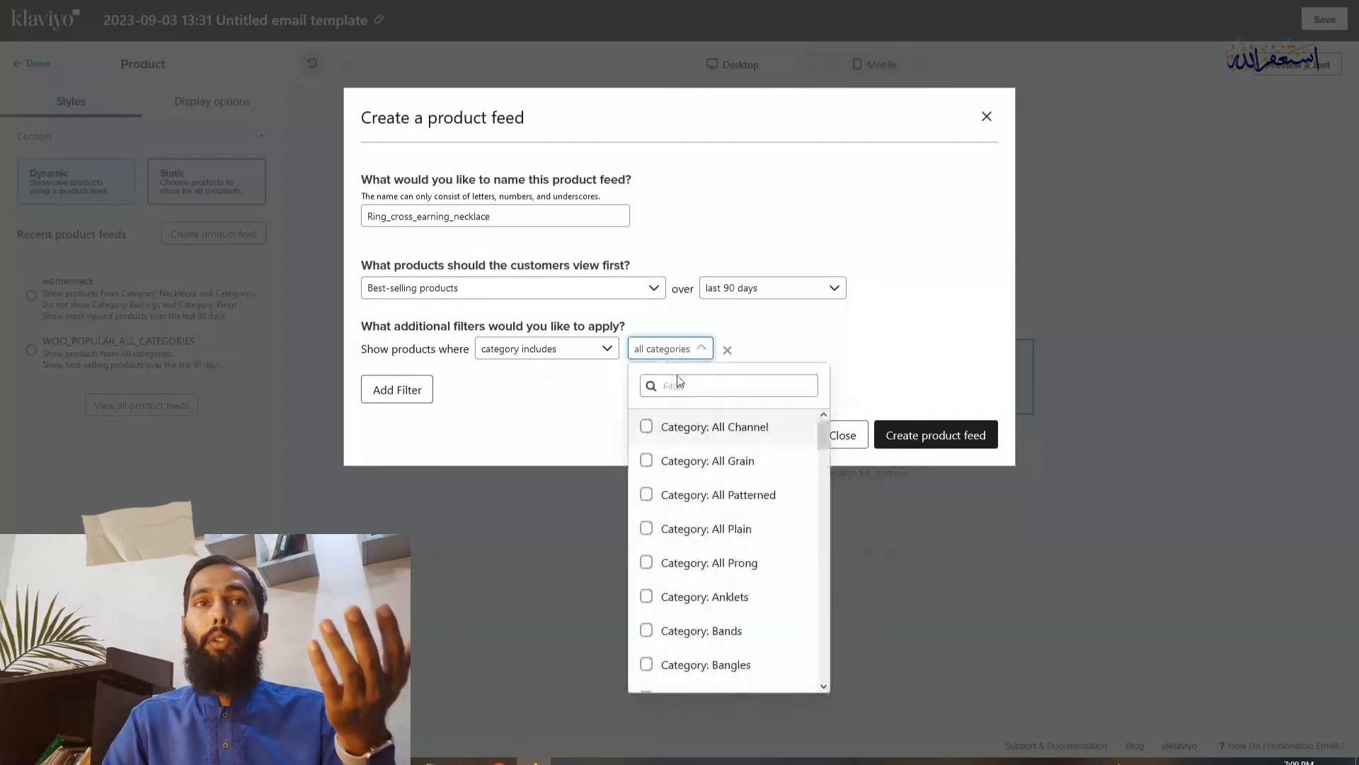
pyautogui.write('c')
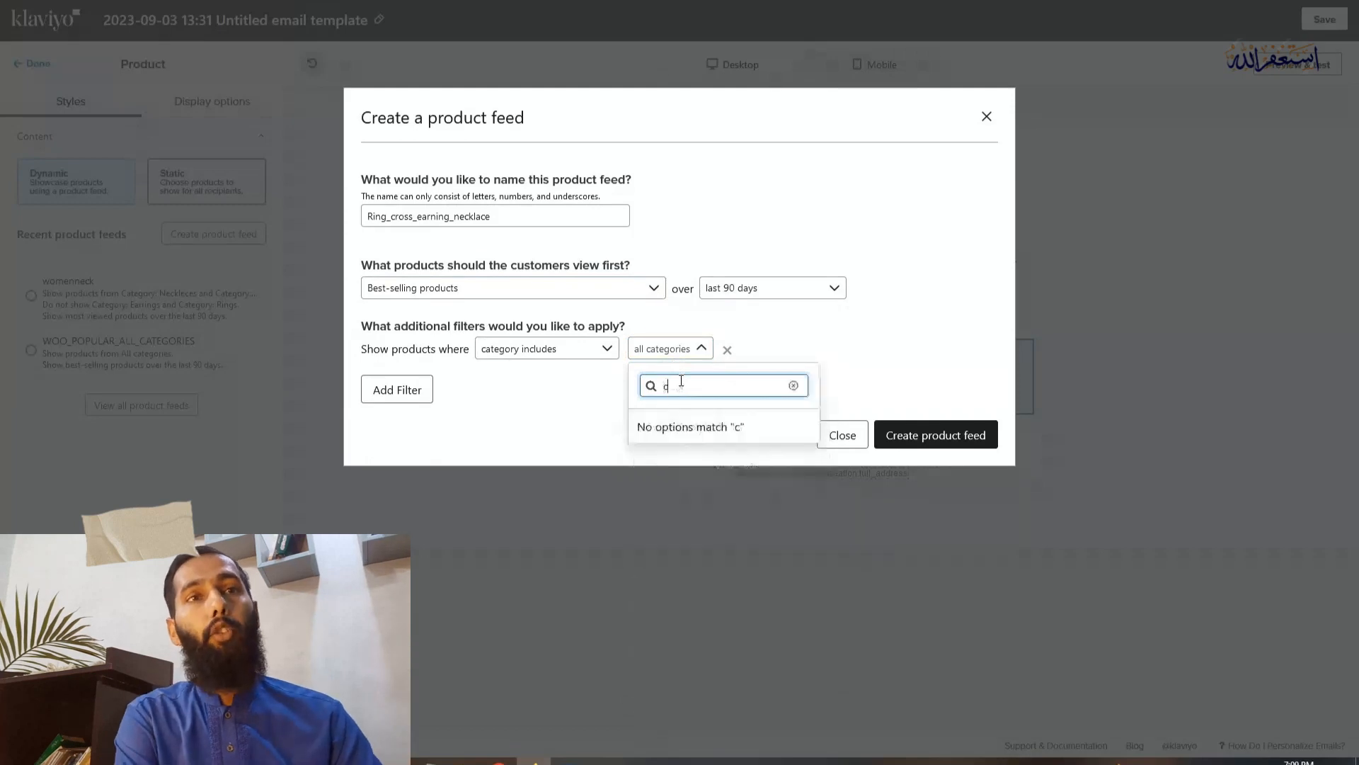
pyautogui.write('ategory:')
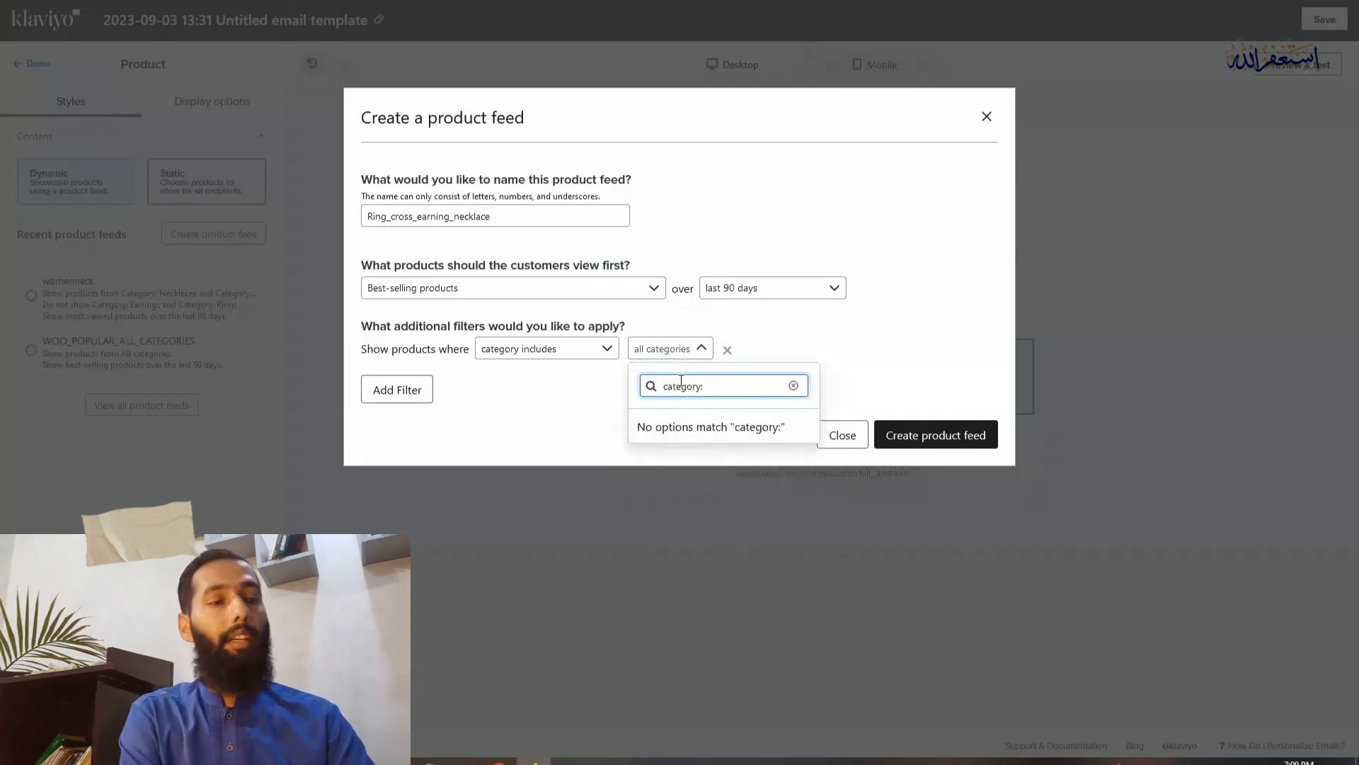
pyautogui.write(' ring')
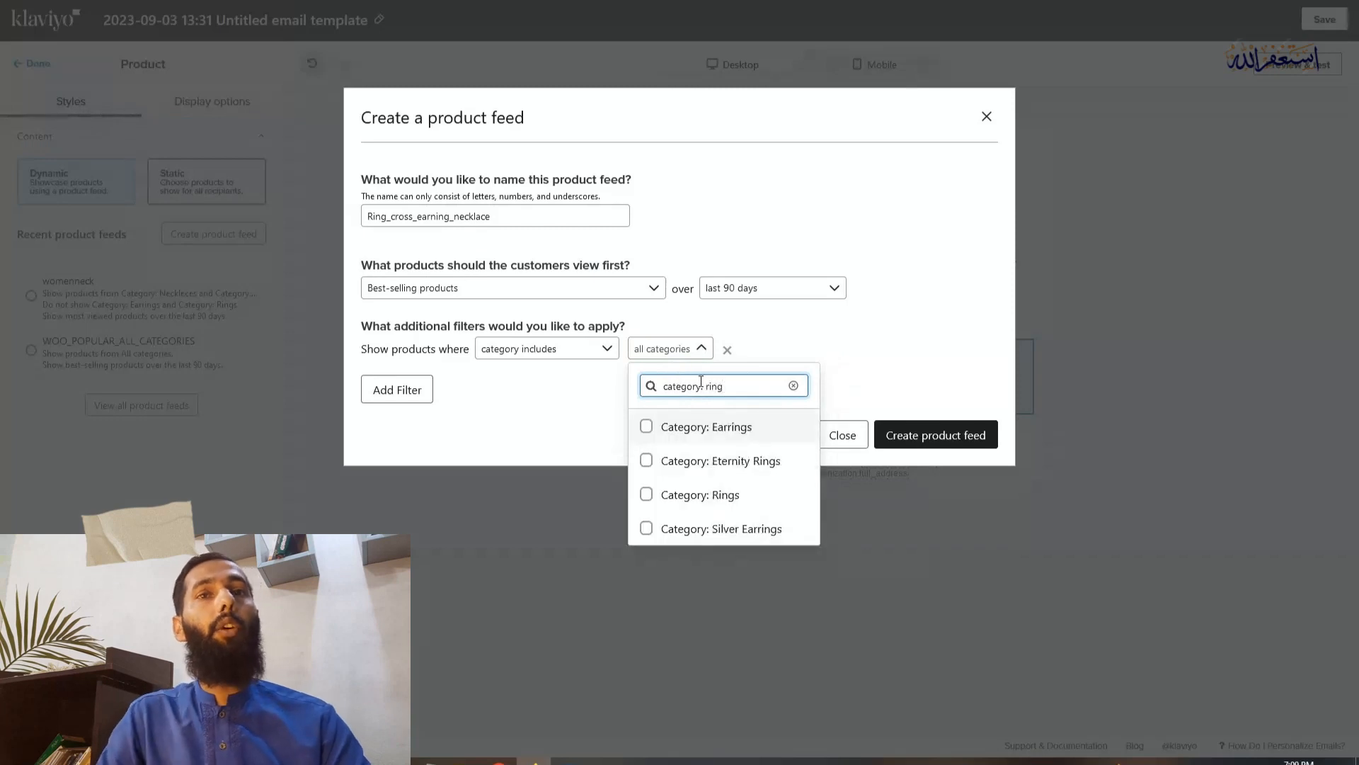
pyautogui.click(722, 498)
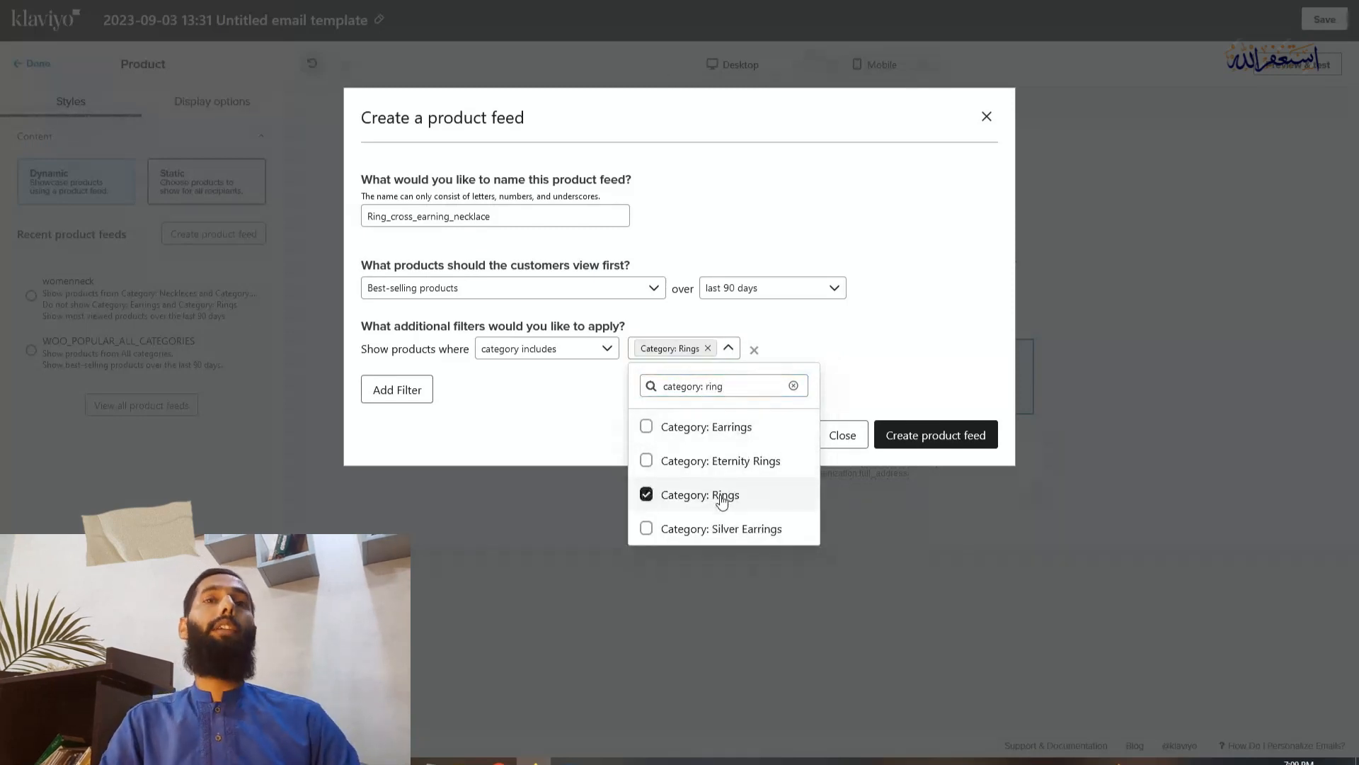
pyautogui.click(570, 375)
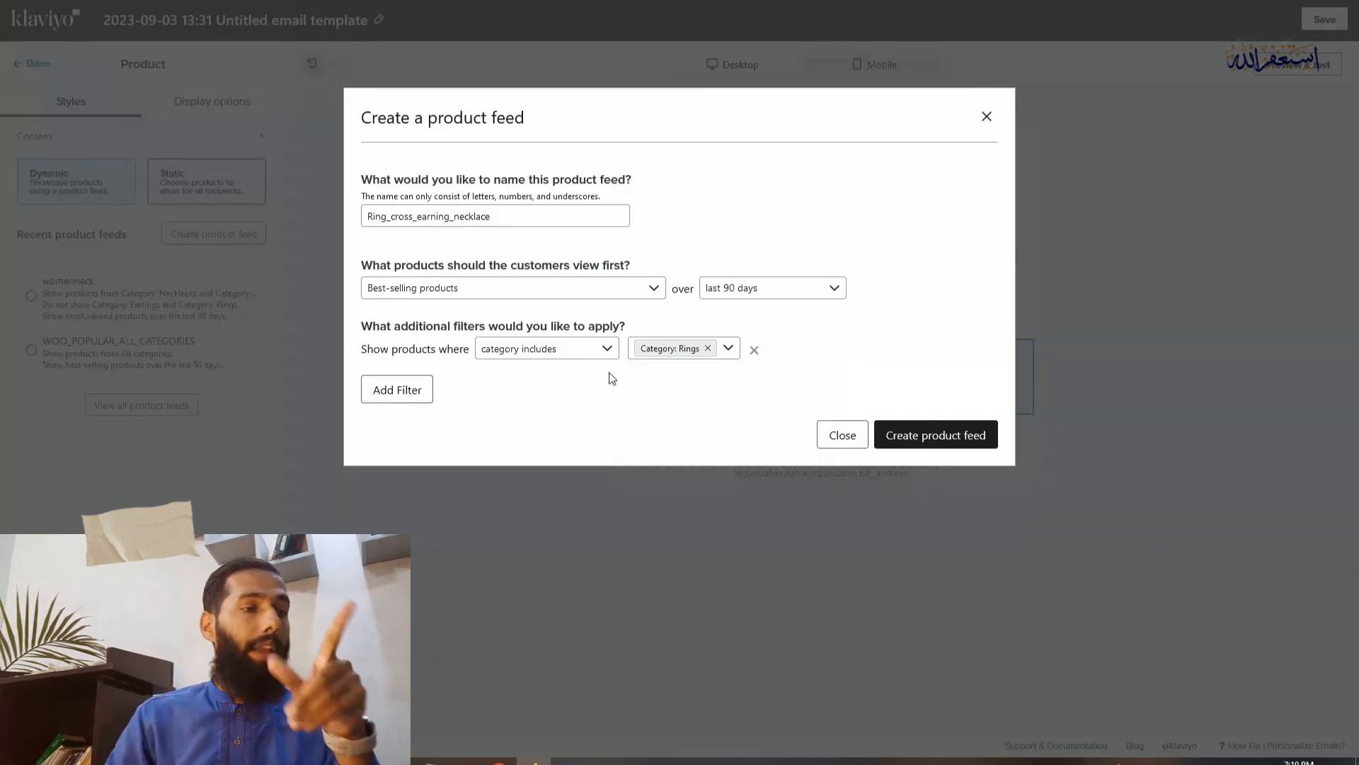
# Add a second filter to the product feed that excludes the category "Category: Earrings"
pyautogui.click(395, 389)
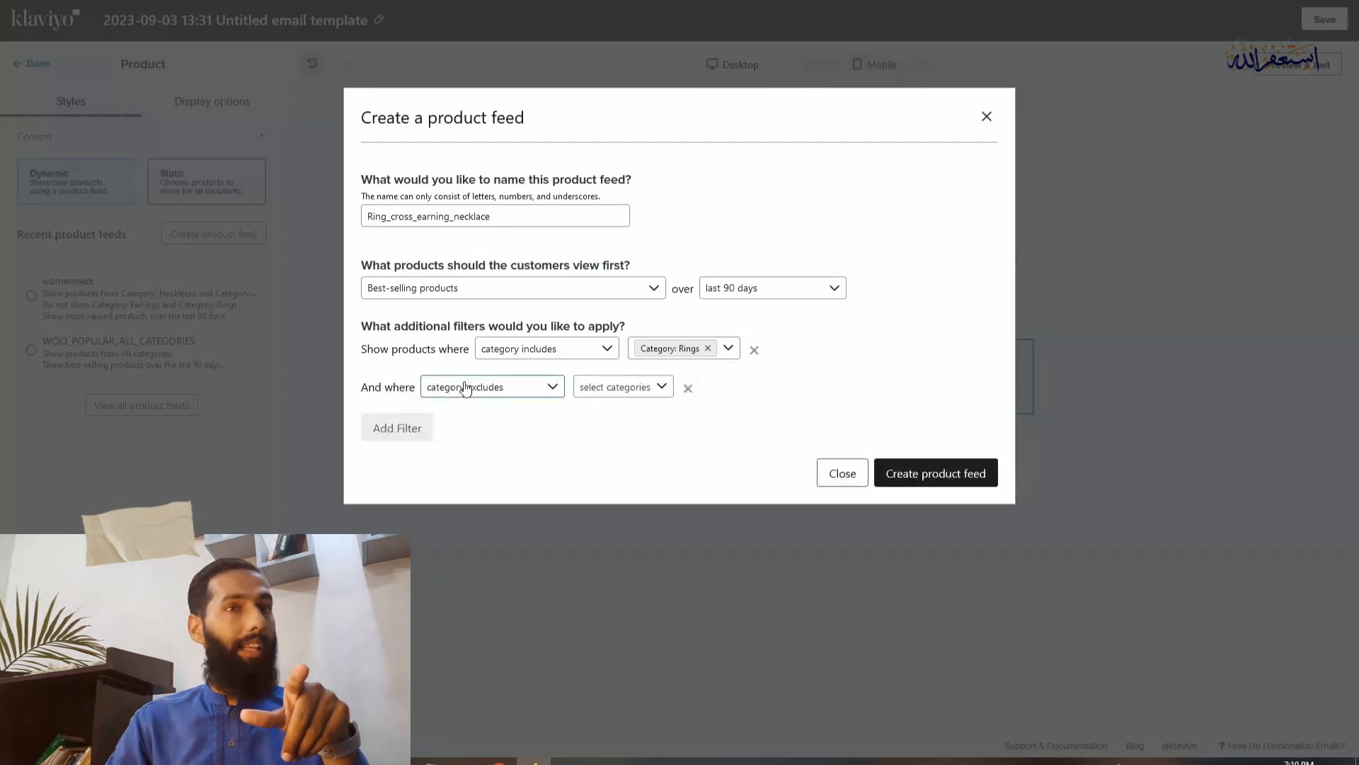
pyautogui.click(617, 391)
pyautogui.click(617, 391)
pyautogui.click(622, 423)
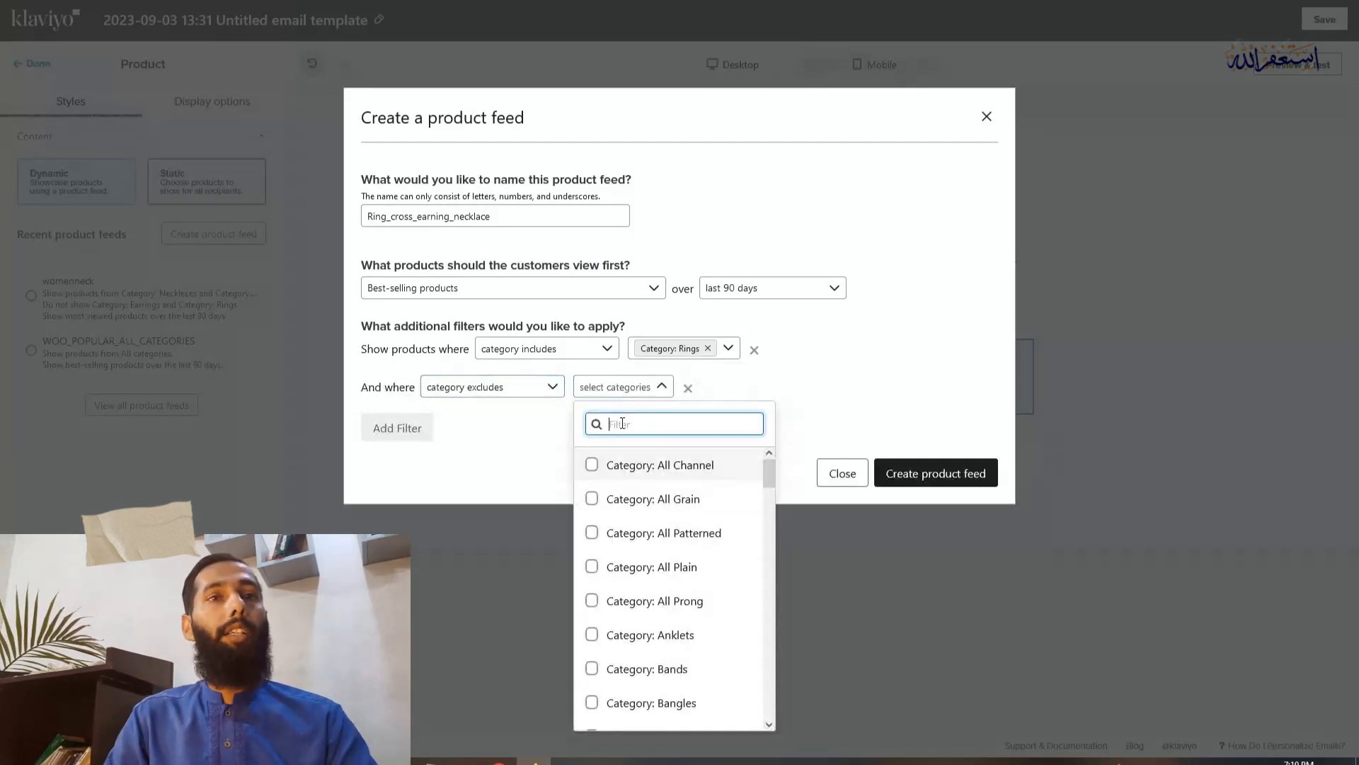
pyautogui.write('category')
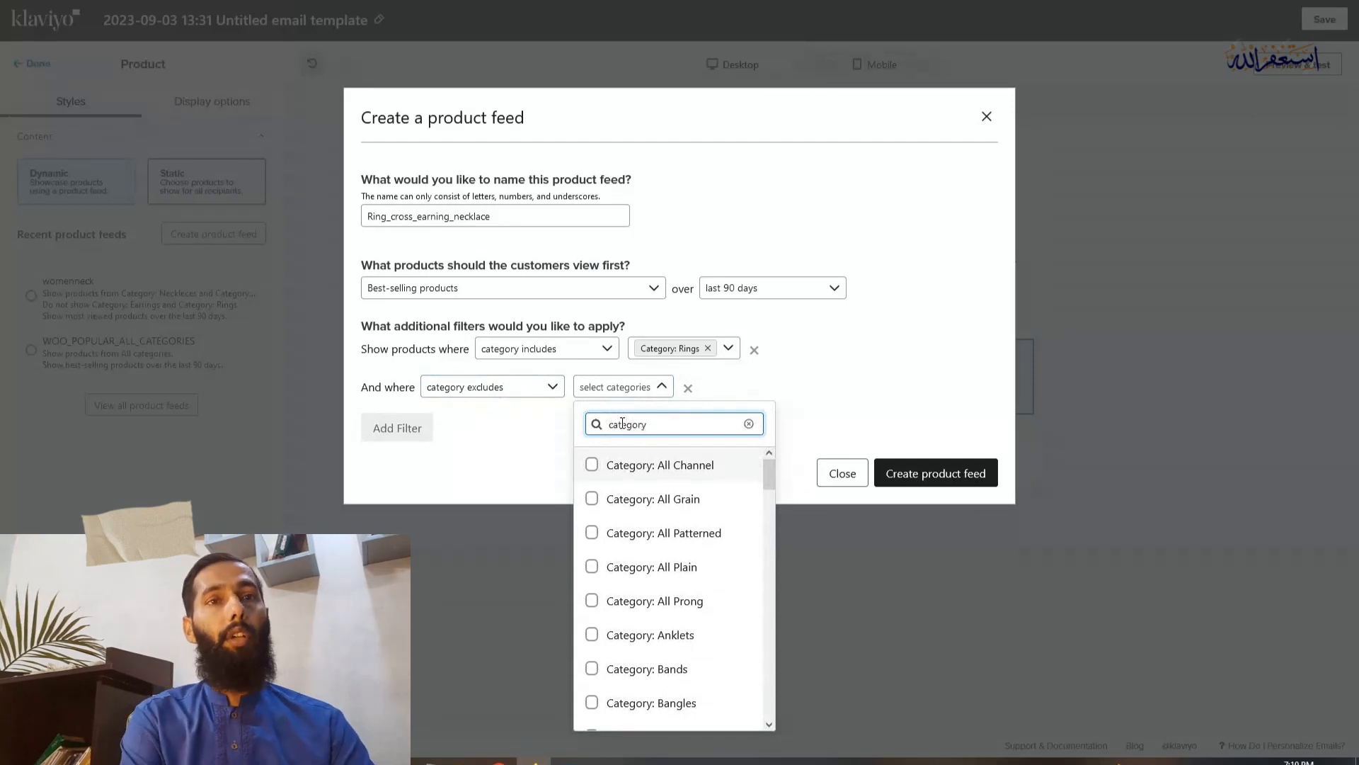
pyautogui.write(':')
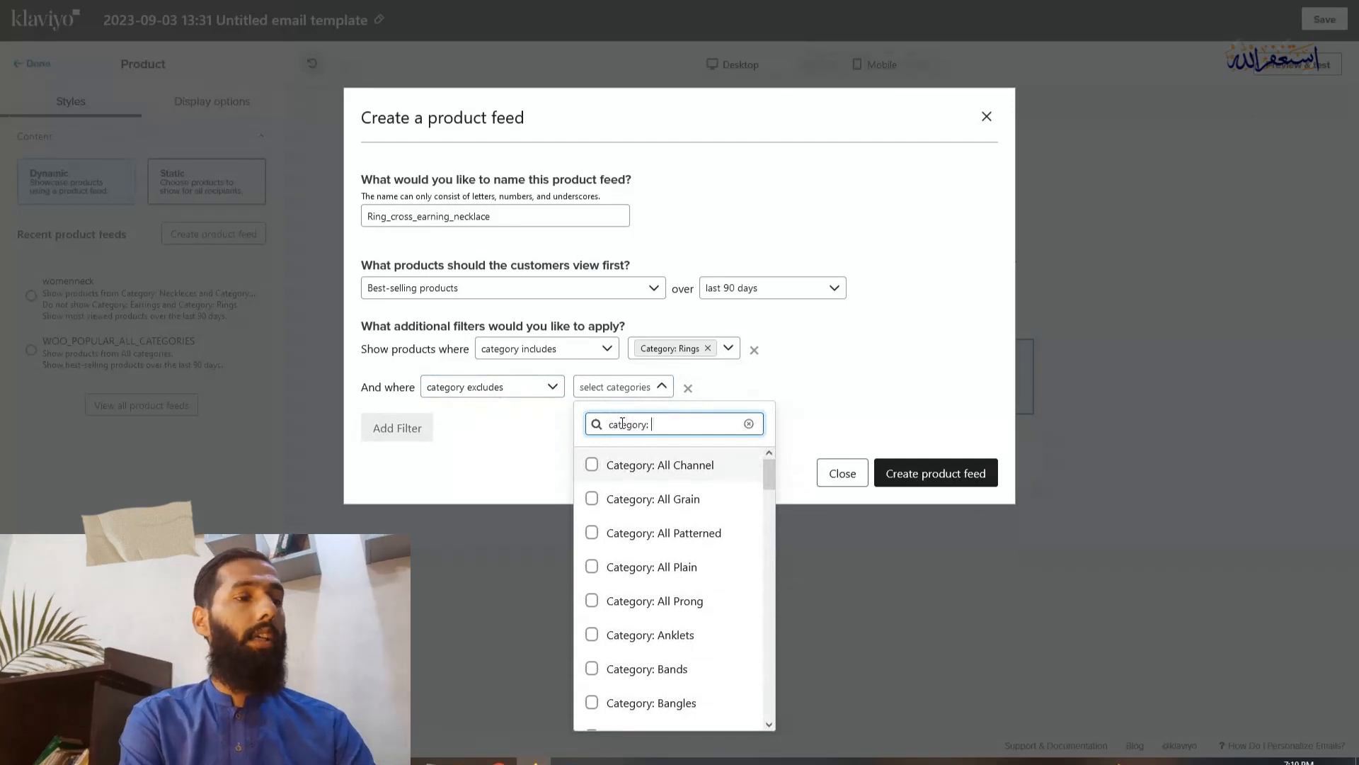
pyautogui.write(' aar')
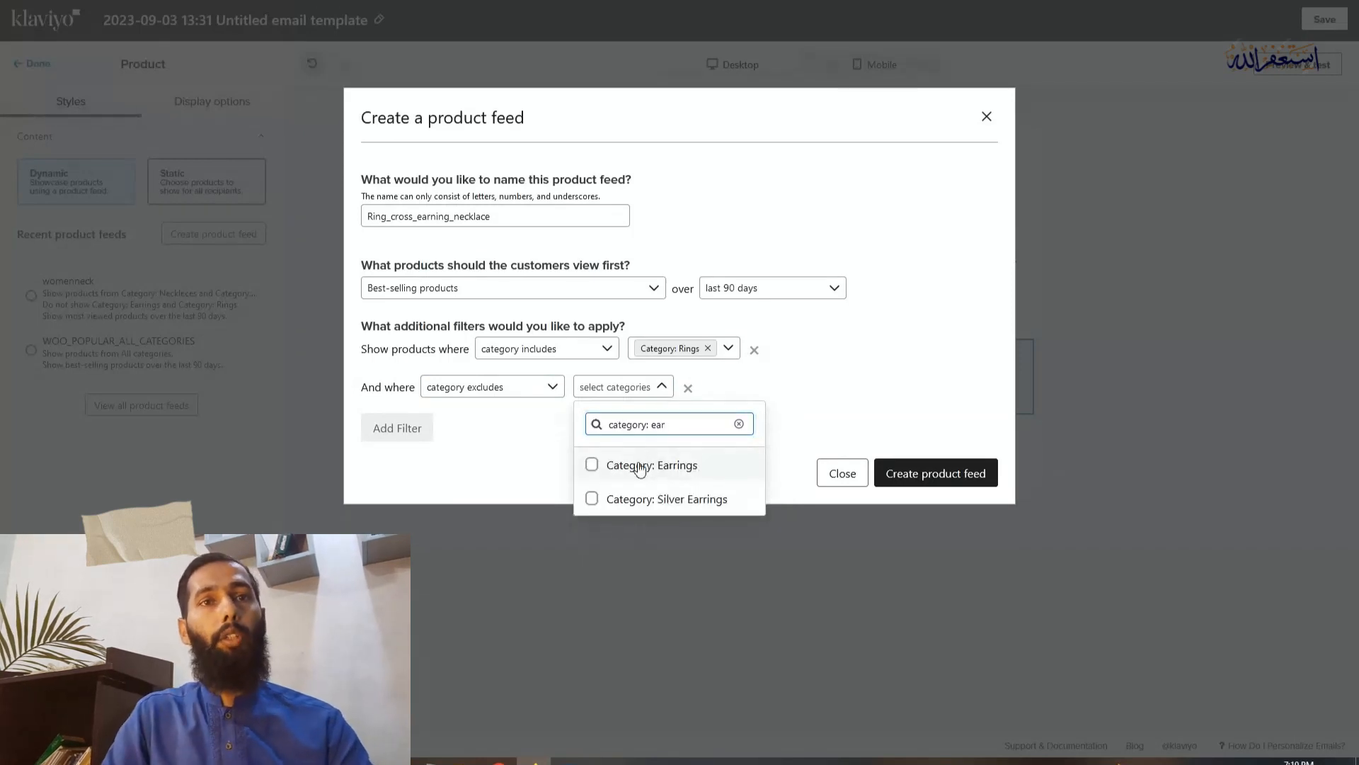
pyautogui.press('Return')
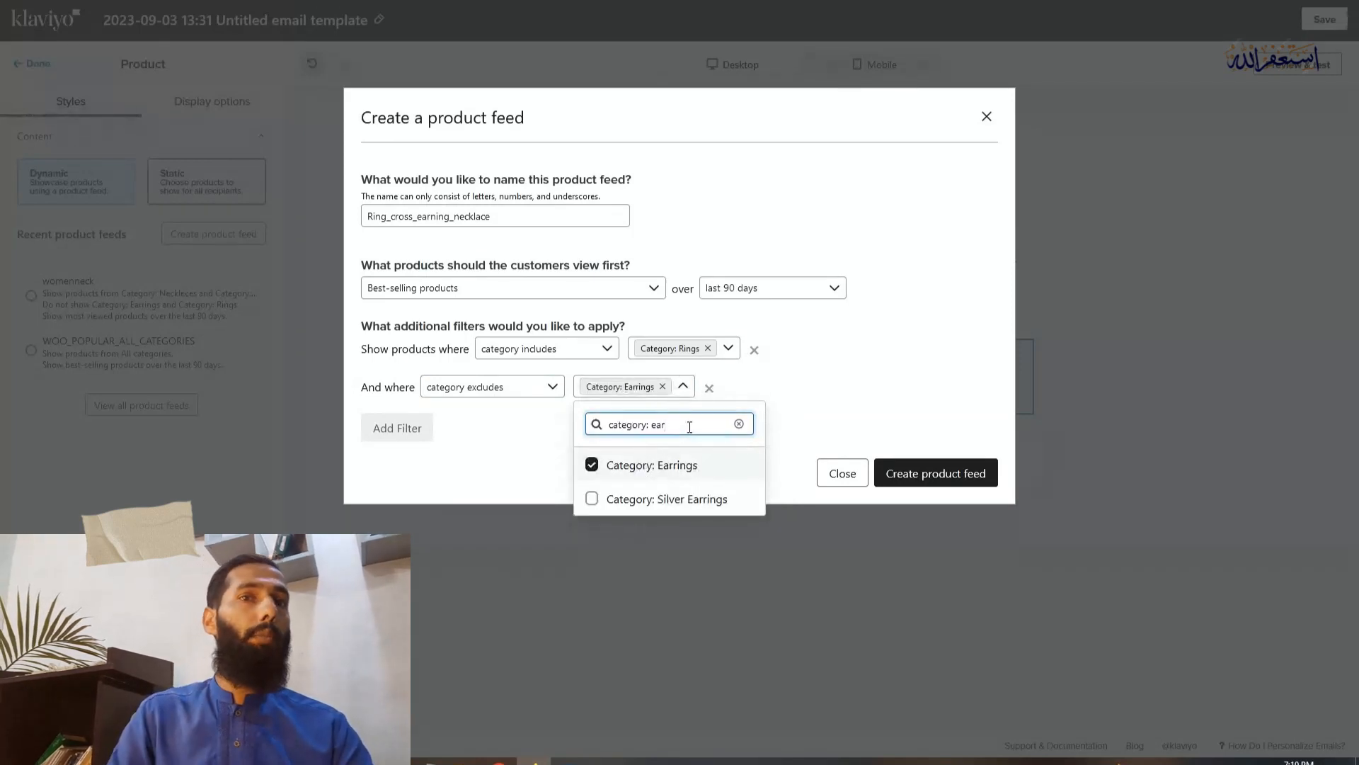
# Add "Category: Neckleces" to the excluded categories and create the product feed
pyautogui.press('BackSpace')
pyautogui.press('BackSpace')
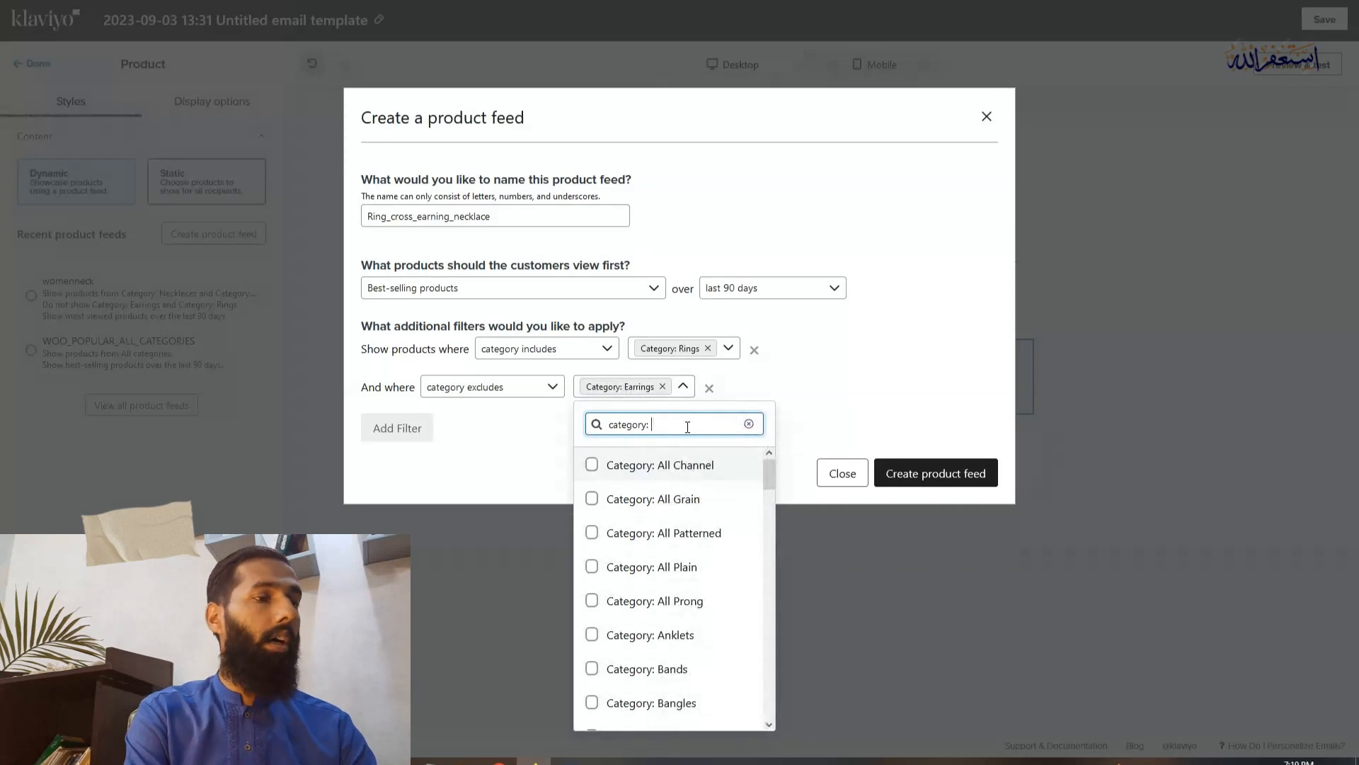
pyautogui.write('neckl')
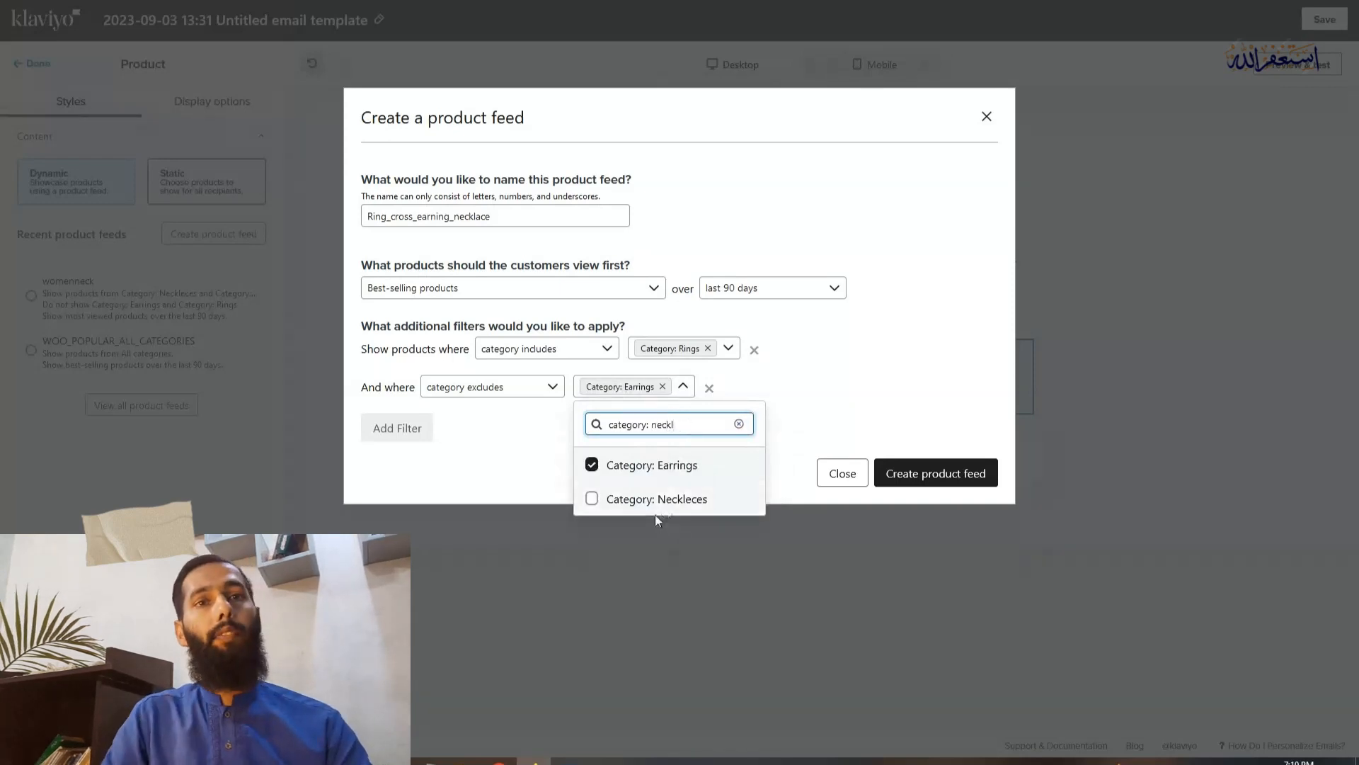
pyautogui.click(656, 499)
pyautogui.click(821, 392)
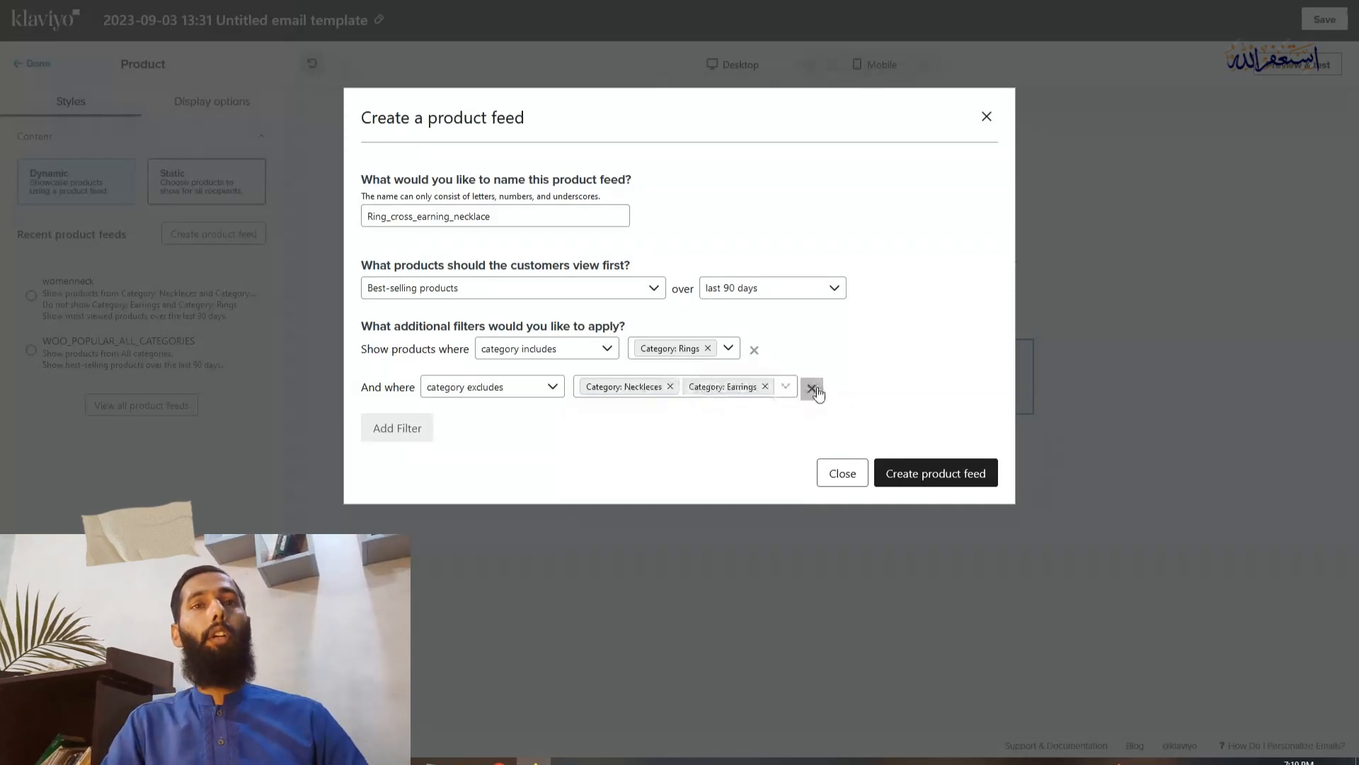
pyautogui.click(952, 481)
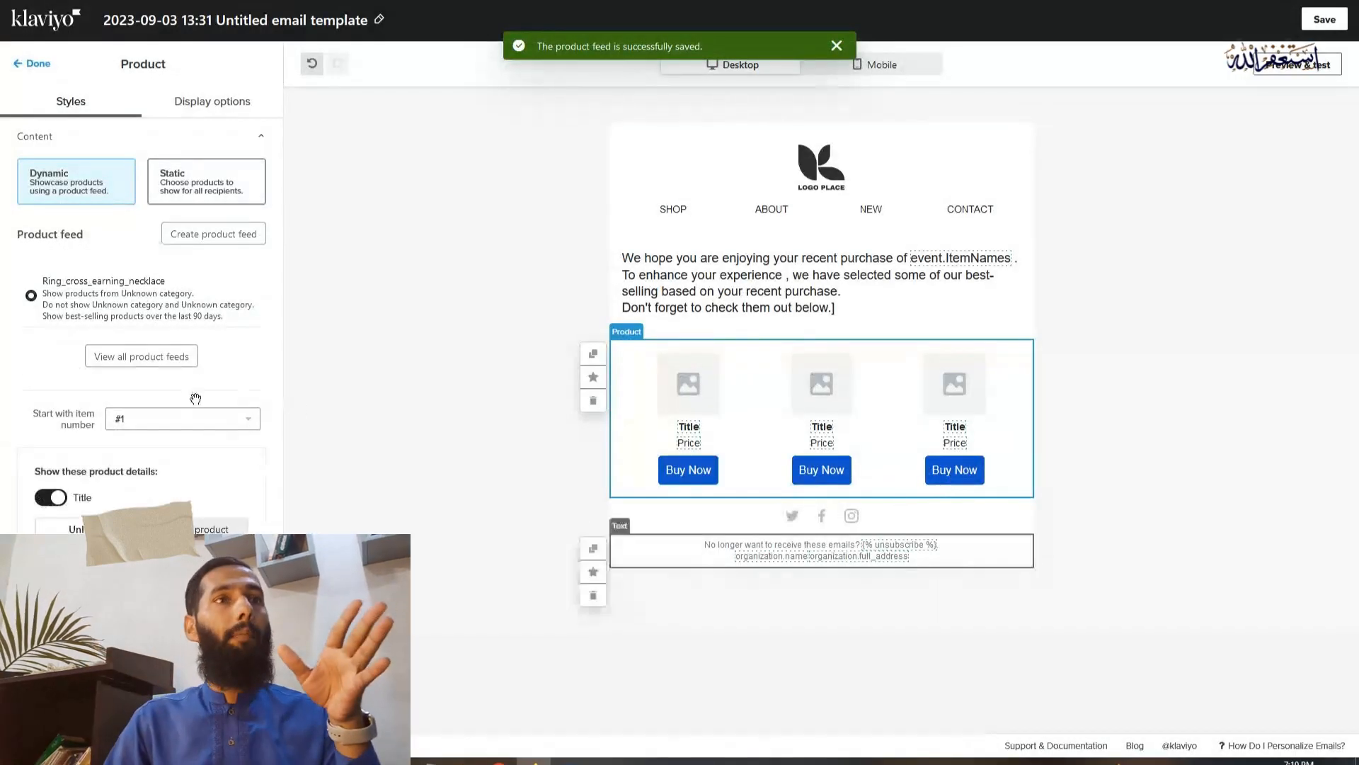
# Lay out the product block with 2 items per row and 2 rows, and finish editing the block
pyautogui.scroll(-5, 182, 425)
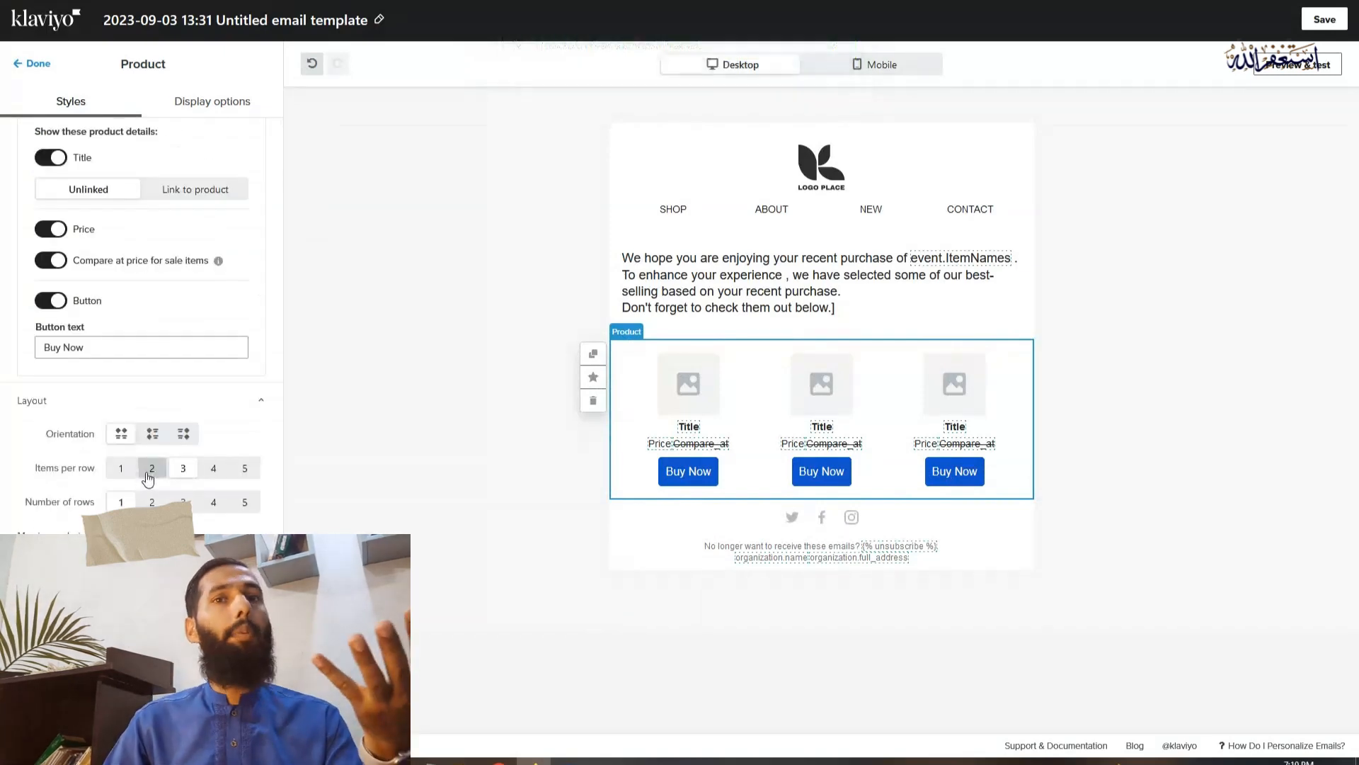
pyautogui.click(150, 470)
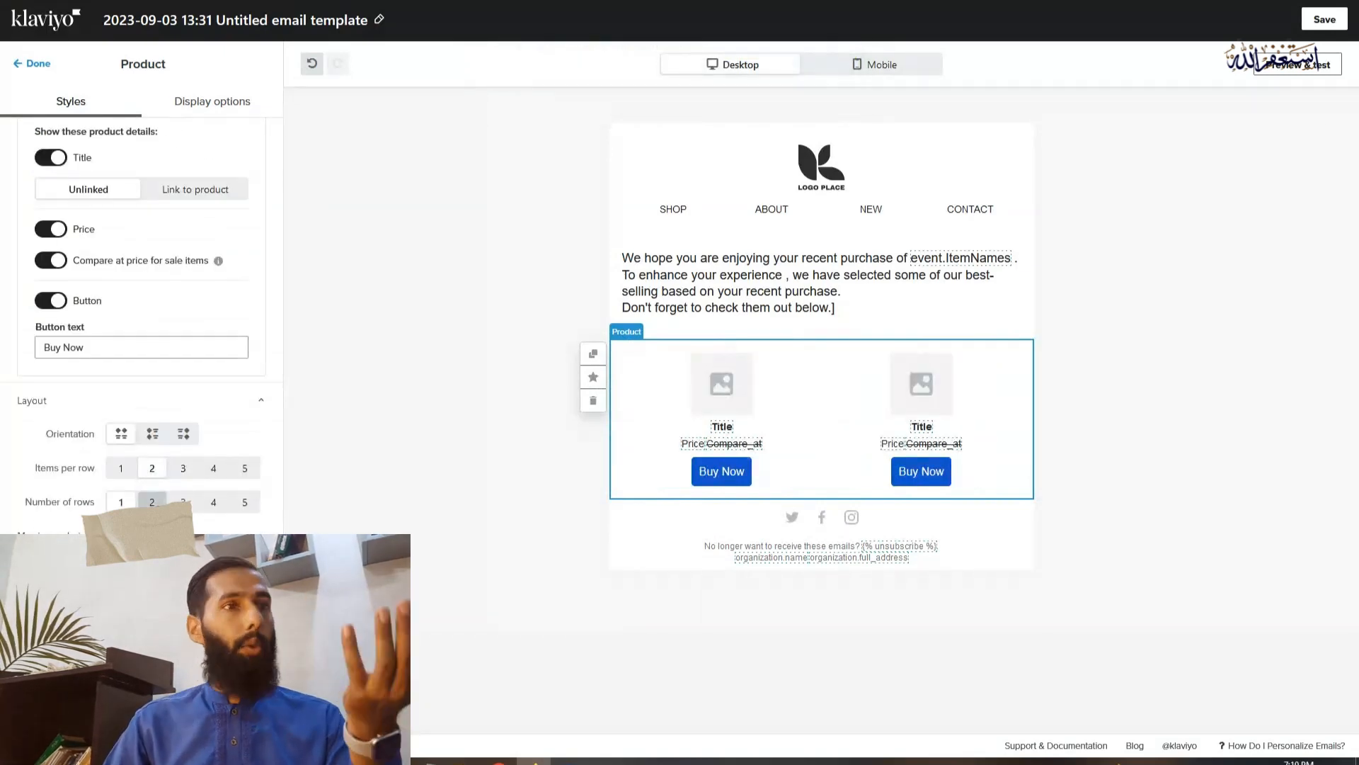
pyautogui.click(151, 502)
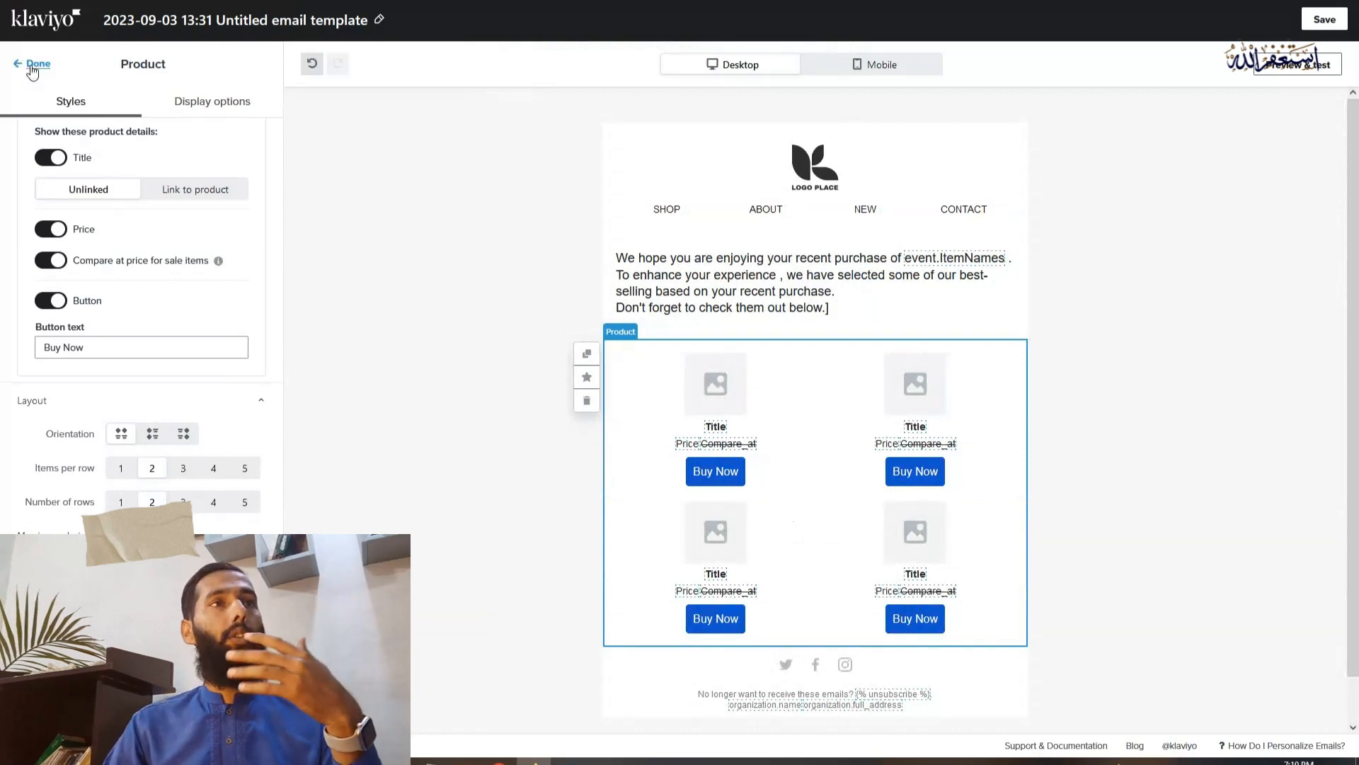
pyautogui.click(33, 68)
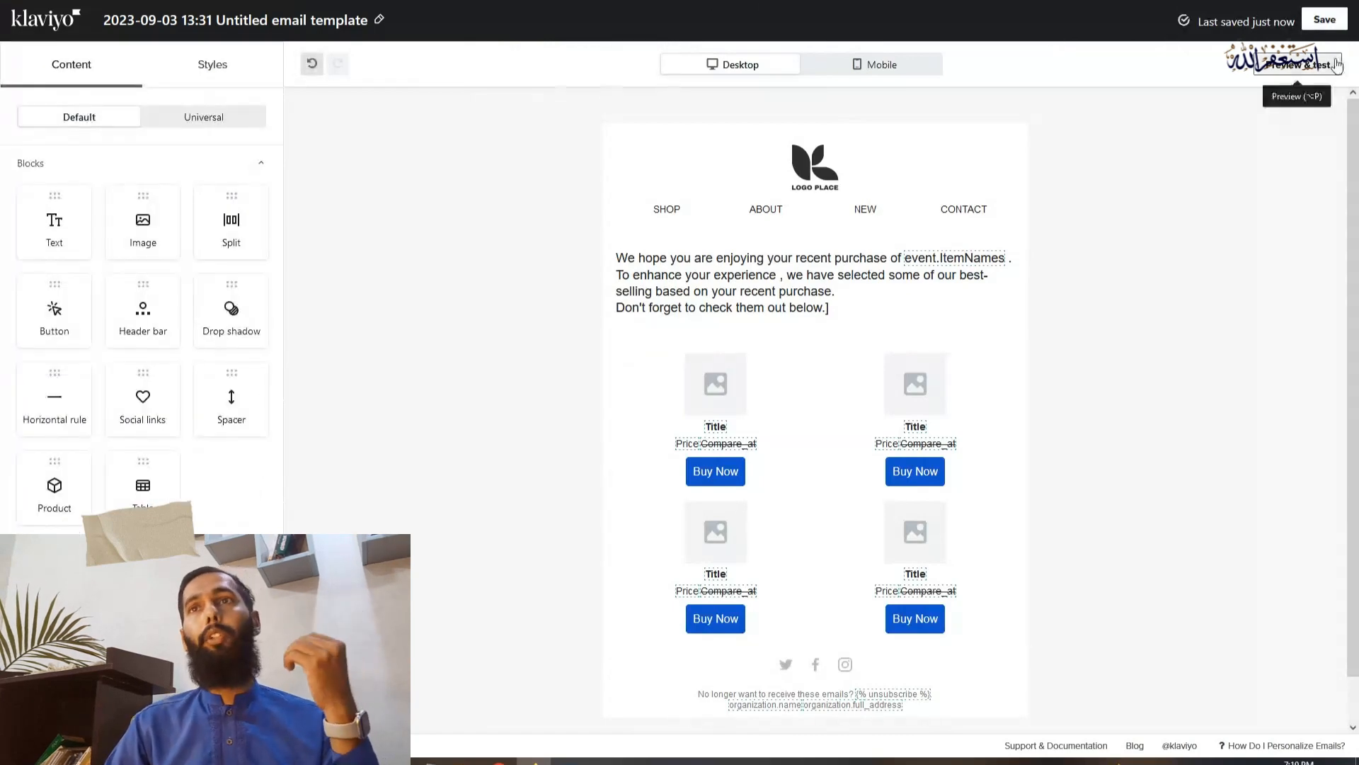
# Preview the email using Placed Order event data as the preview source
pyautogui.click(1284, 71)
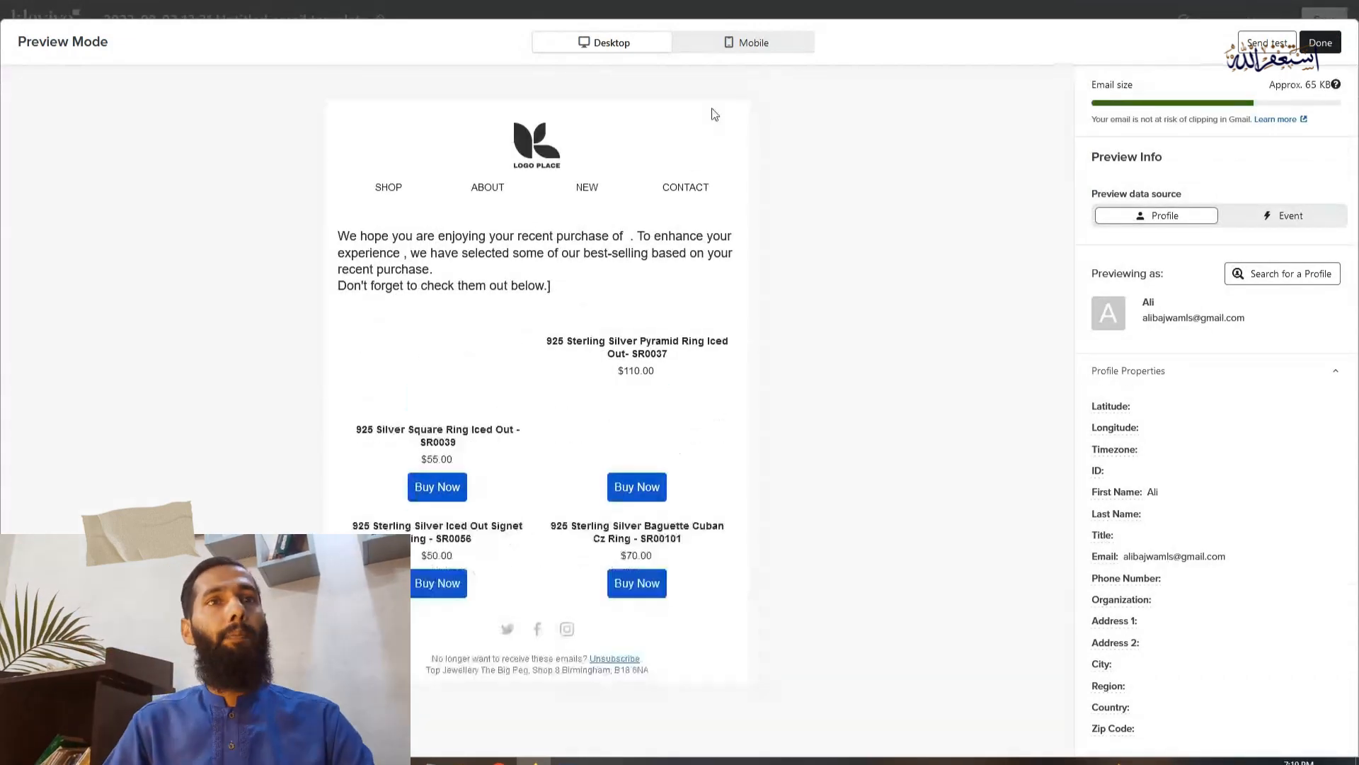
pyautogui.click(1265, 221)
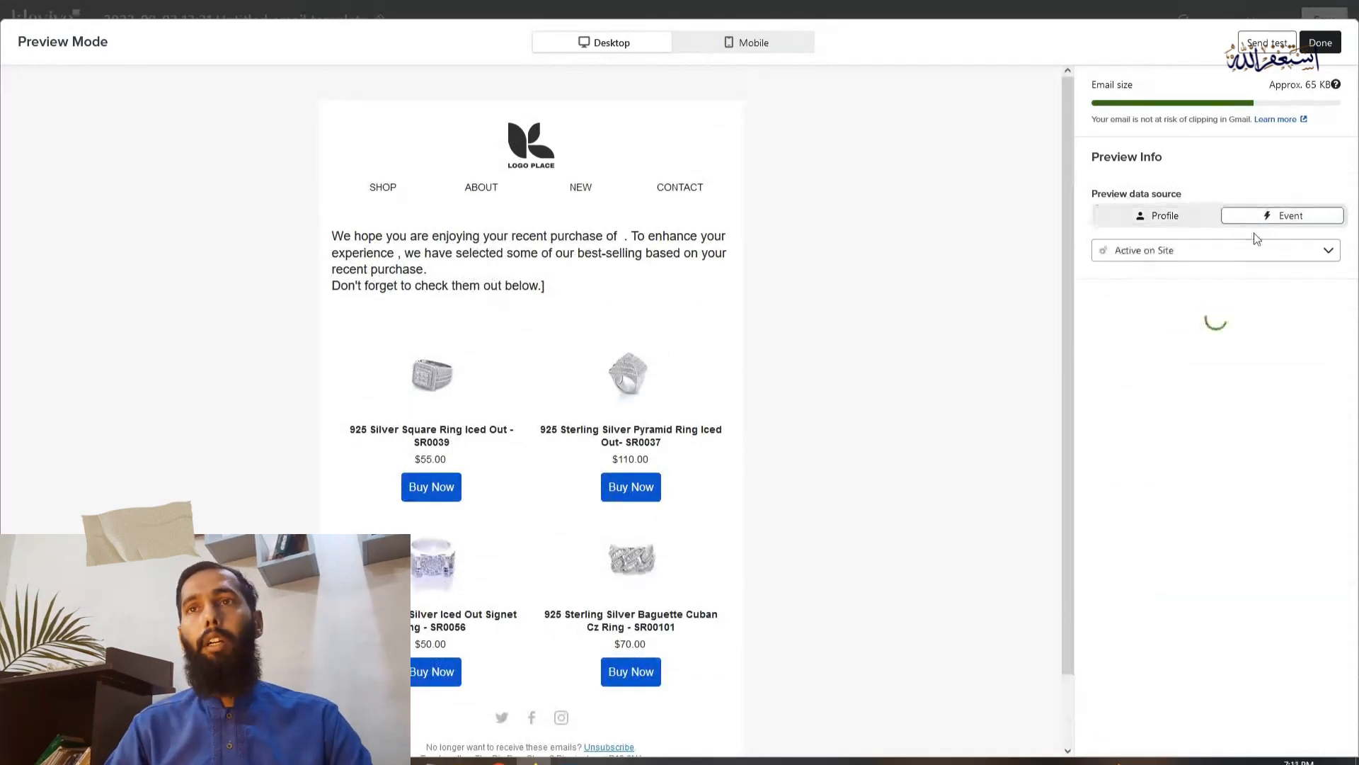
pyautogui.click(1180, 254)
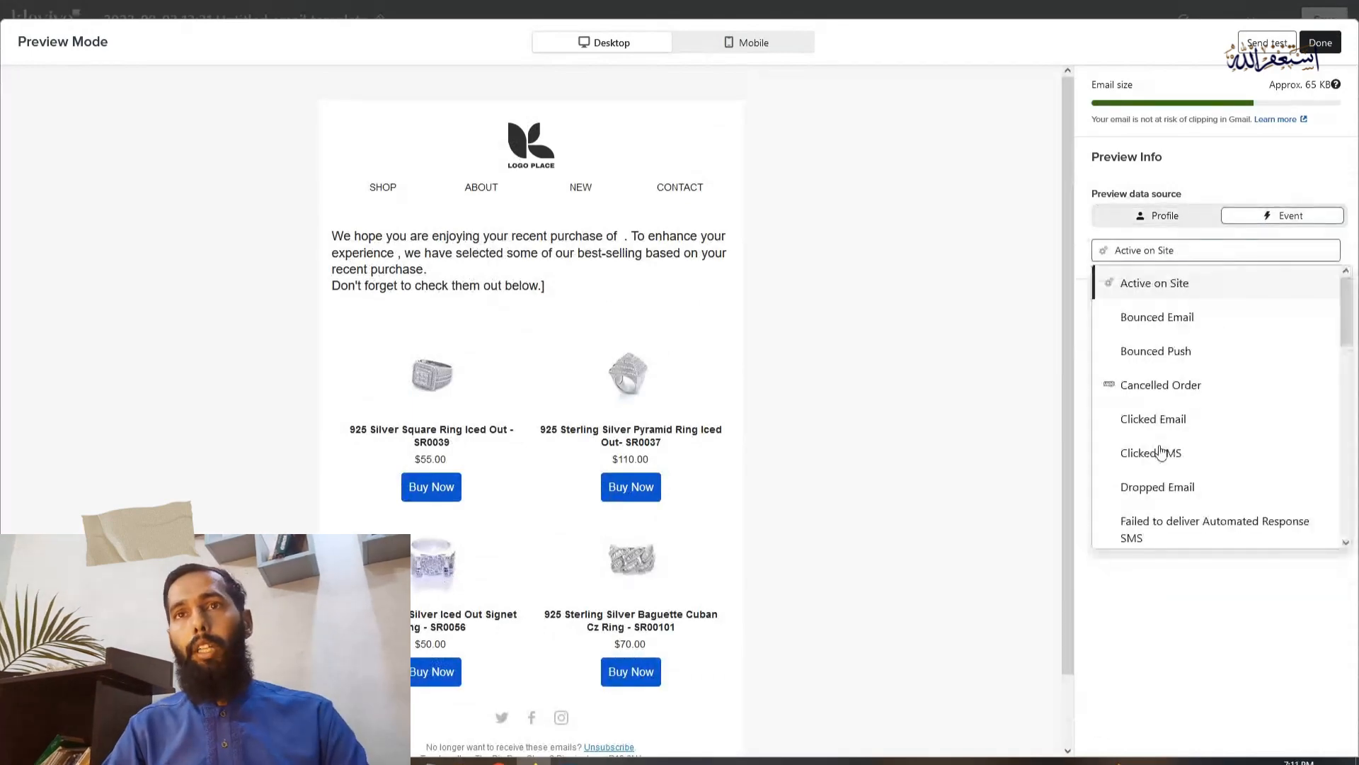
pyautogui.scroll(-5, 1189, 450)
pyautogui.scroll(-1, 1175, 397)
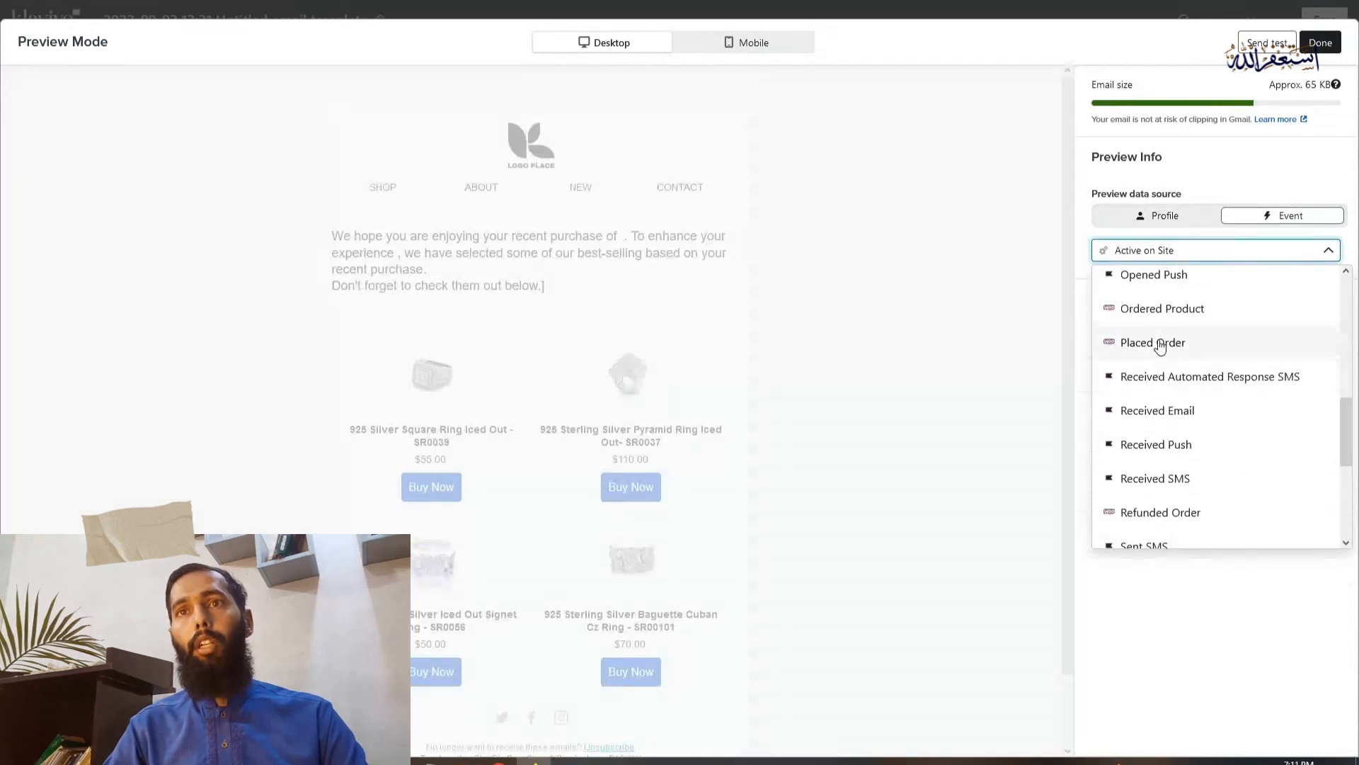
pyautogui.click(1160, 344)
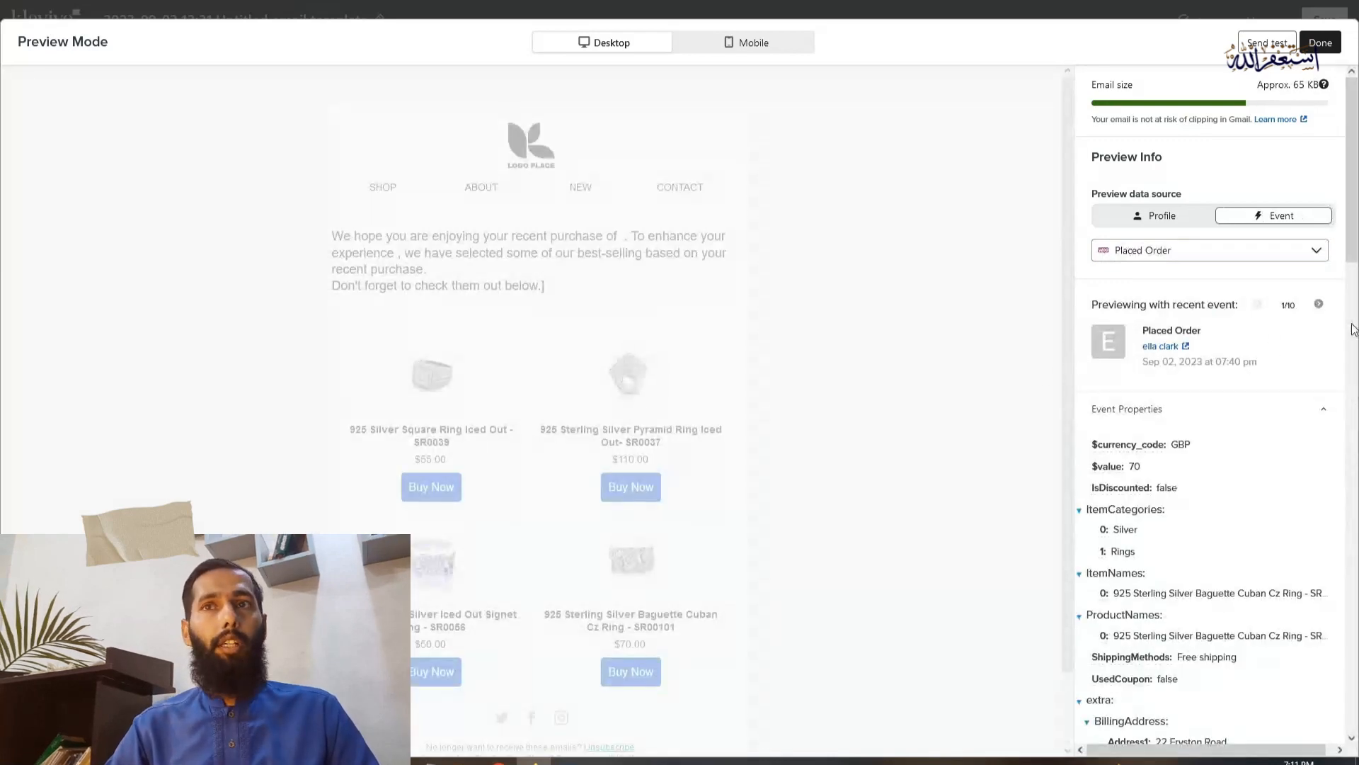
# Preview the email with the second recent Placed Order event, check the purchased item name and product grid, and close the preview
pyautogui.click(1320, 306)
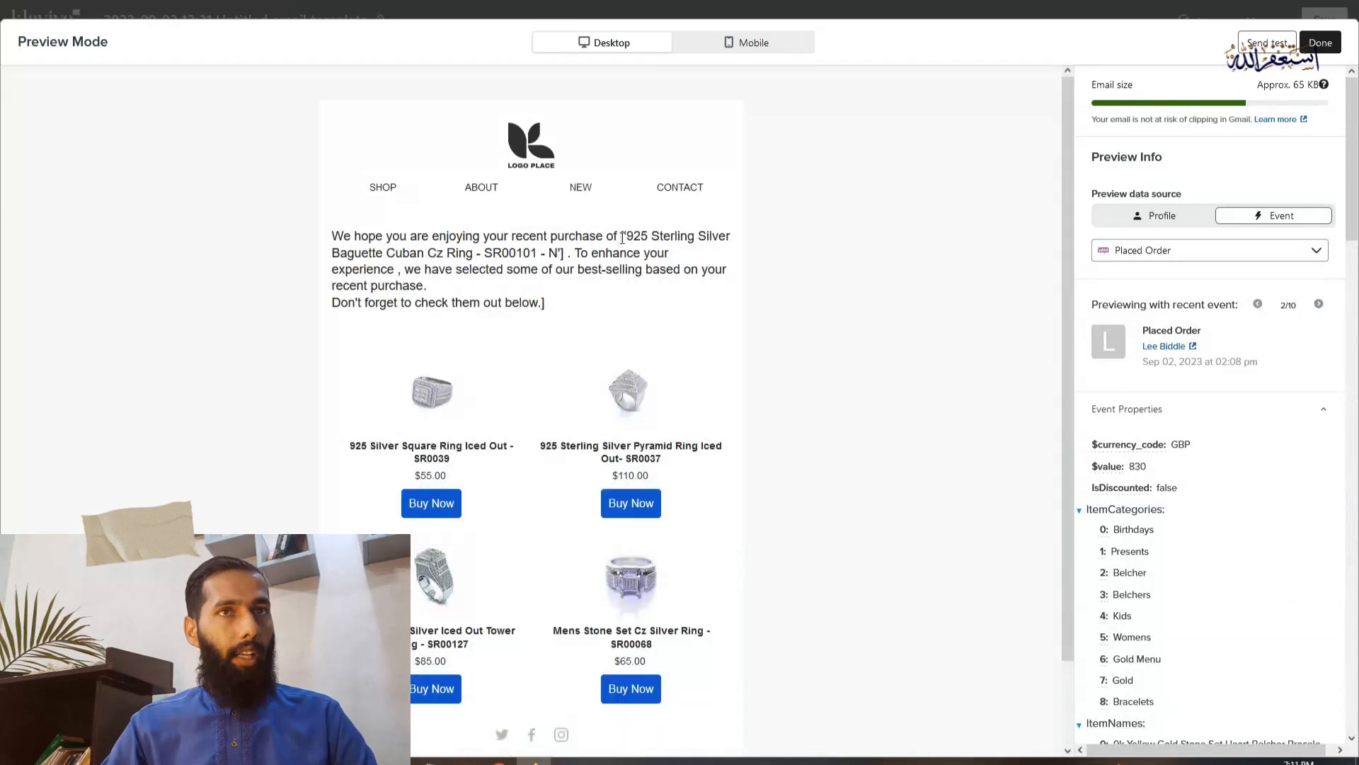
pyautogui.moveTo(635, 234); pyautogui.dragTo(569, 252)
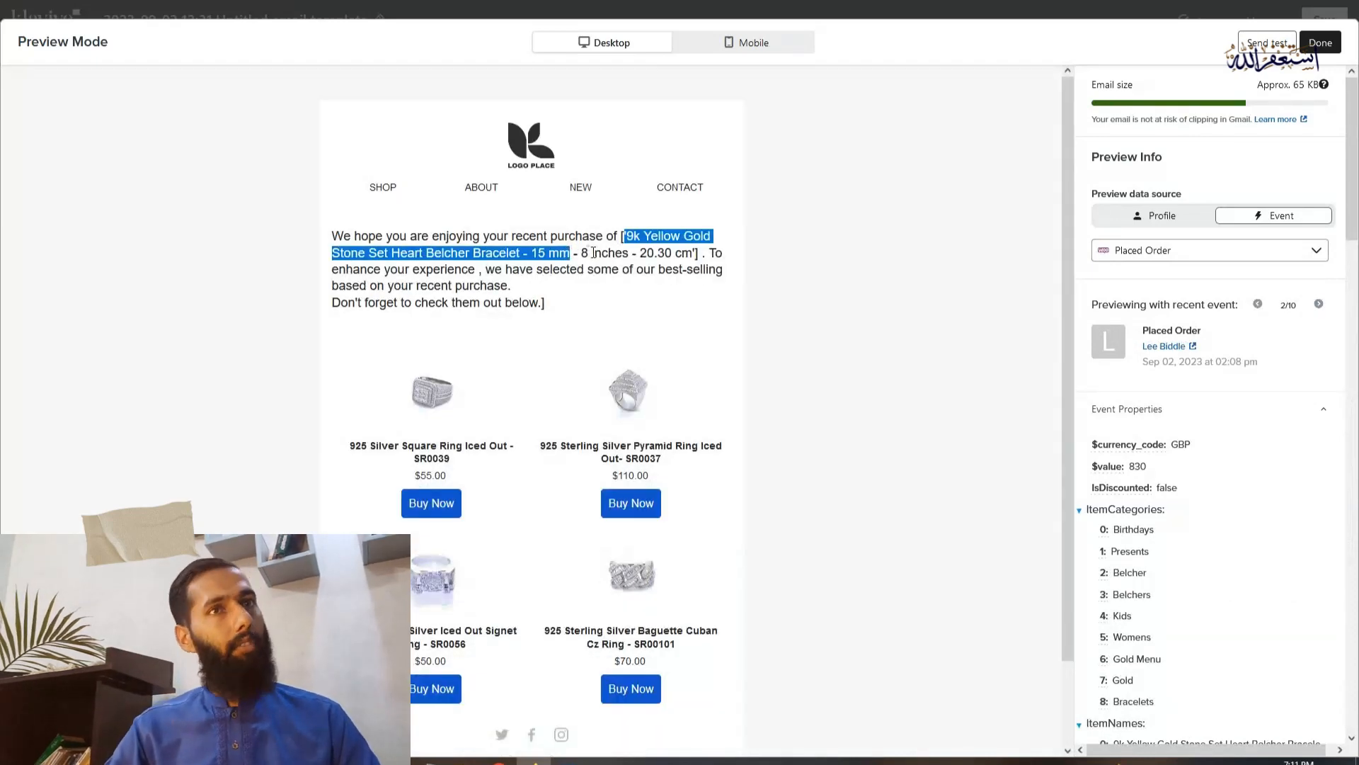
pyautogui.click(593, 252)
pyautogui.scroll(-2, 594, 307)
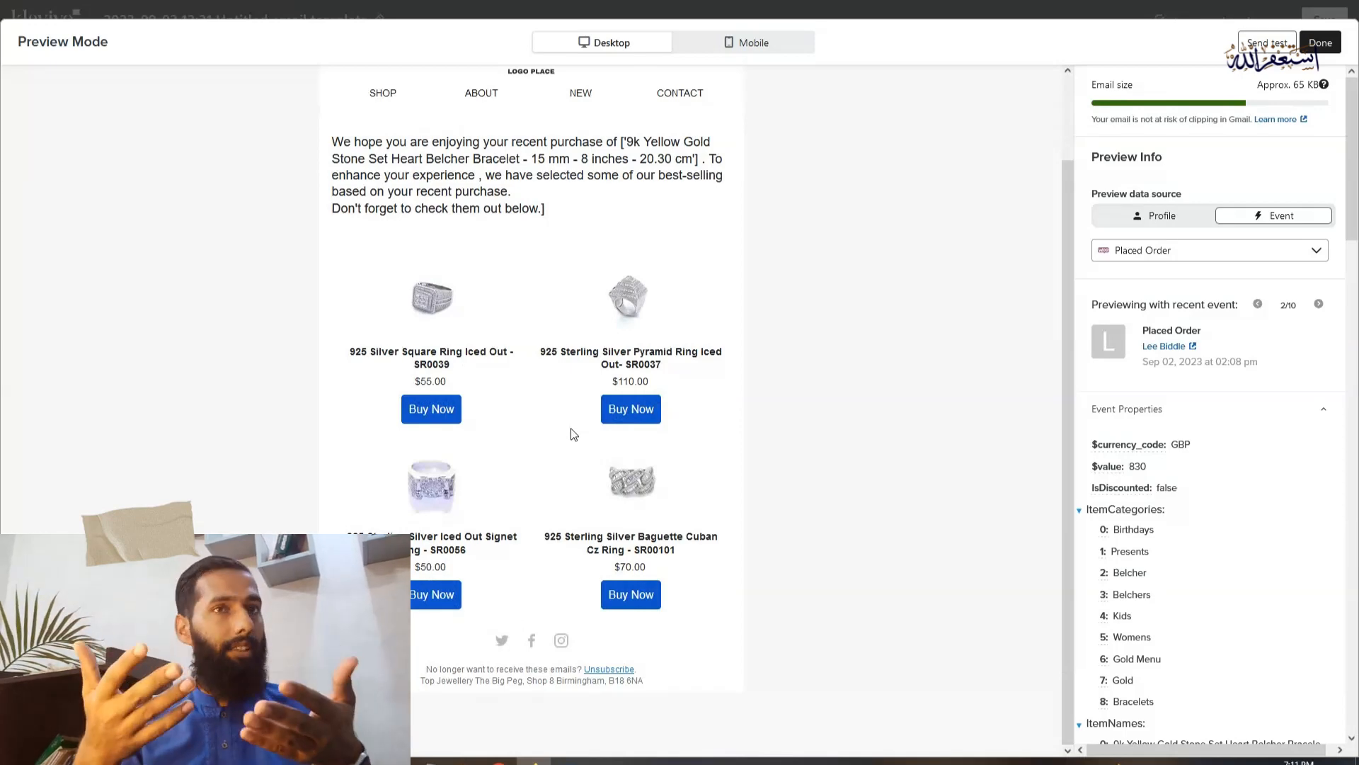
pyautogui.click(1313, 52)
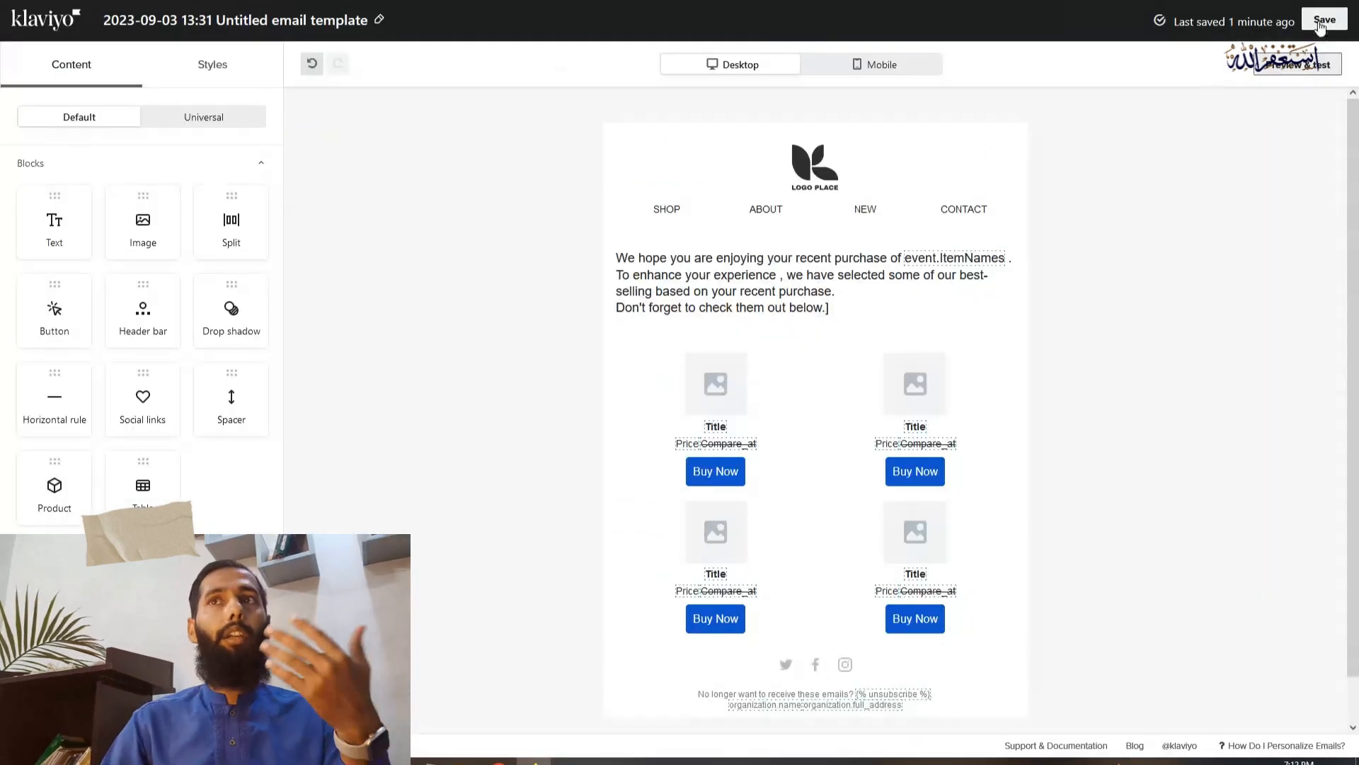